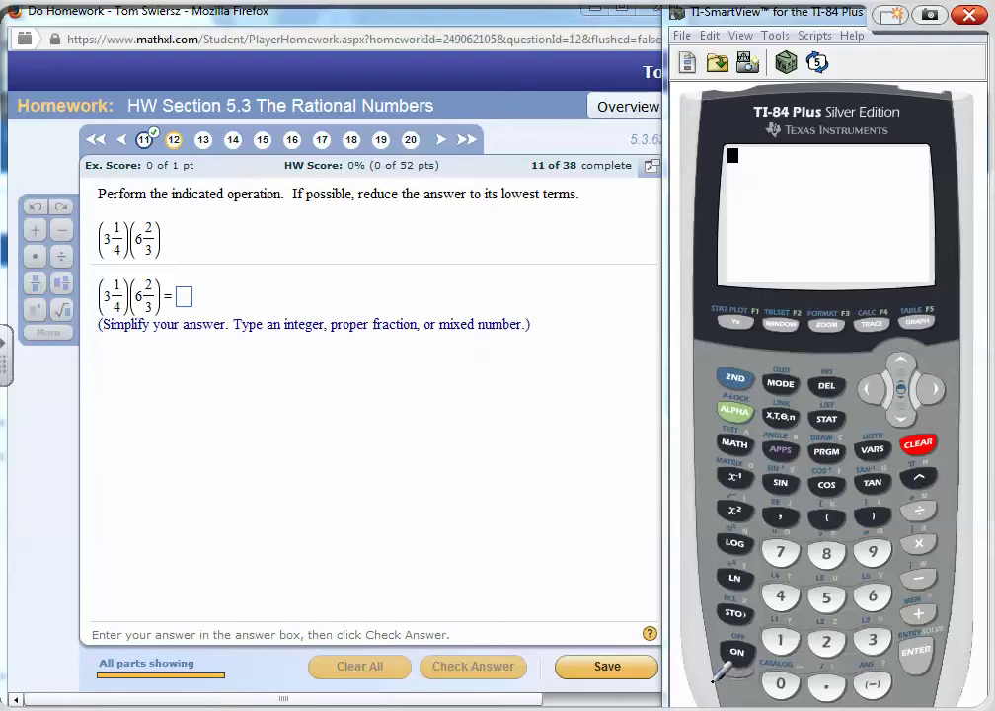
Underline both mixed numbers in the exercise and handwrite them below as the improper fractions 13/4 · 20/3
{"action": "left_click_drag", "start_coordinate": [101, 321], "coordinate": [163, 323]}
{"action": "mouse_move", "coordinate": [119, 379]}
{"action": "left_mouse_down"}
{"action": "mouse_move", "coordinate": [123, 405]}
{"action": "mouse_move", "coordinate": [168, 415]}
{"action": "left_mouse_up"}
{"action": "mouse_move", "coordinate": [129, 429]}
{"action": "left_mouse_down"}
{"action": "mouse_move", "coordinate": [161, 447]}
{"action": "mouse_move", "coordinate": [148, 469]}
{"action": "left_mouse_up"}
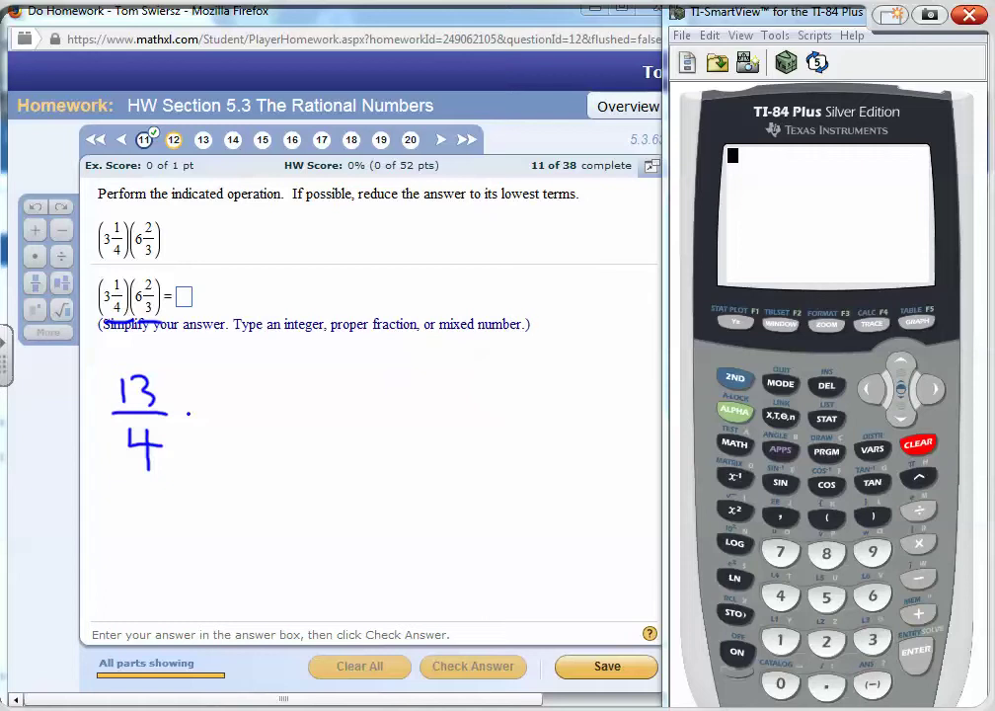
{"action": "mouse_move", "coordinate": [215, 386]}
{"action": "left_mouse_down"}
{"action": "mouse_move", "coordinate": [235, 402]}
{"action": "mouse_move", "coordinate": [254, 384]}
{"action": "left_mouse_up"}
{"action": "mouse_move", "coordinate": [210, 425]}
{"action": "left_mouse_down"}
{"action": "mouse_move", "coordinate": [275, 425]}
{"action": "mouse_move", "coordinate": [235, 467]}
{"action": "left_mouse_up"}
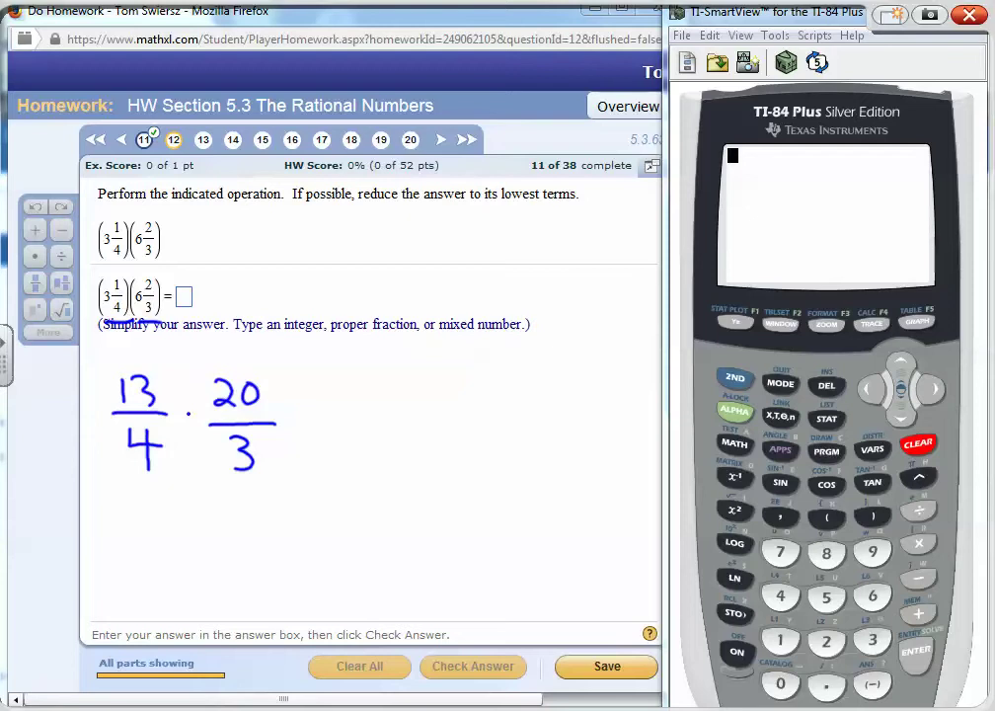
Cross-cancel the handwritten 4 and 20 to 1 and 5, and write the product as = 65/3
{"action": "left_click_drag", "start_coordinate": [306, 418], "coordinate": [340, 418]}
{"action": "left_click_drag", "start_coordinate": [308, 430], "coordinate": [341, 429]}
{"action": "mouse_move", "coordinate": [120, 461]}
{"action": "left_mouse_down"}
{"action": "mouse_move", "coordinate": [165, 443]}
{"action": "mouse_move", "coordinate": [152, 517]}
{"action": "left_mouse_up"}
{"action": "left_click_drag", "start_coordinate": [207, 405], "coordinate": [268, 389]}
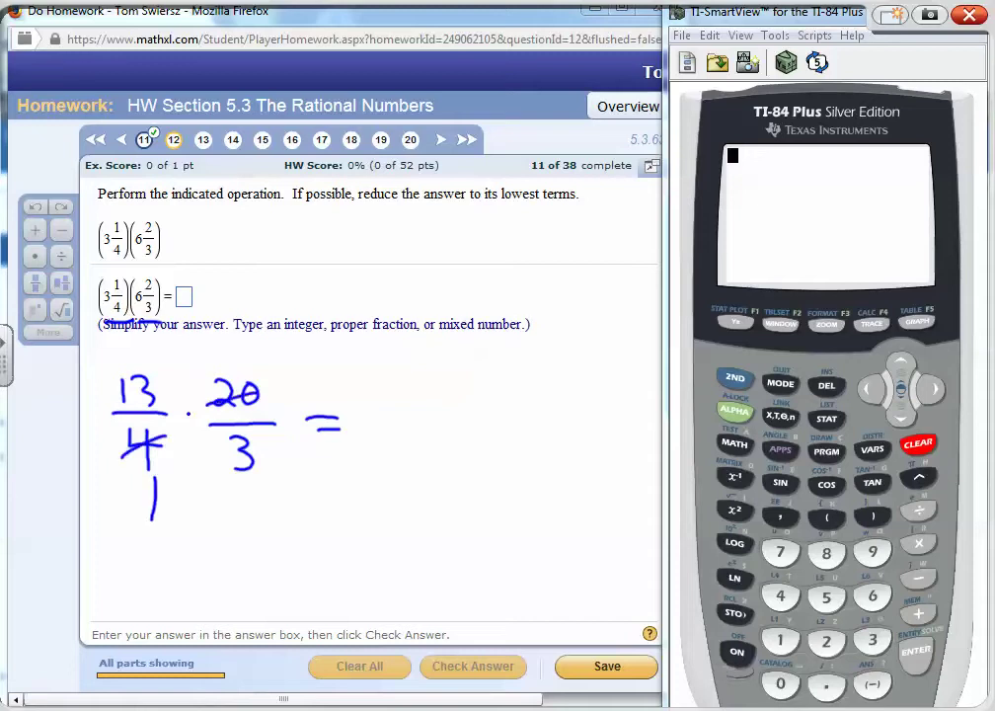
{"action": "mouse_move", "coordinate": [239, 348]}
{"action": "left_mouse_down"}
{"action": "mouse_move", "coordinate": [234, 373]}
{"action": "mouse_move", "coordinate": [254, 347]}
{"action": "left_mouse_up"}
{"action": "mouse_move", "coordinate": [382, 383]}
{"action": "left_mouse_down"}
{"action": "mouse_move", "coordinate": [380, 412]}
{"action": "mouse_move", "coordinate": [427, 406]}
{"action": "mouse_move", "coordinate": [406, 415]}
{"action": "left_mouse_up"}
{"action": "left_click_drag", "start_coordinate": [410, 388], "coordinate": [431, 386]}
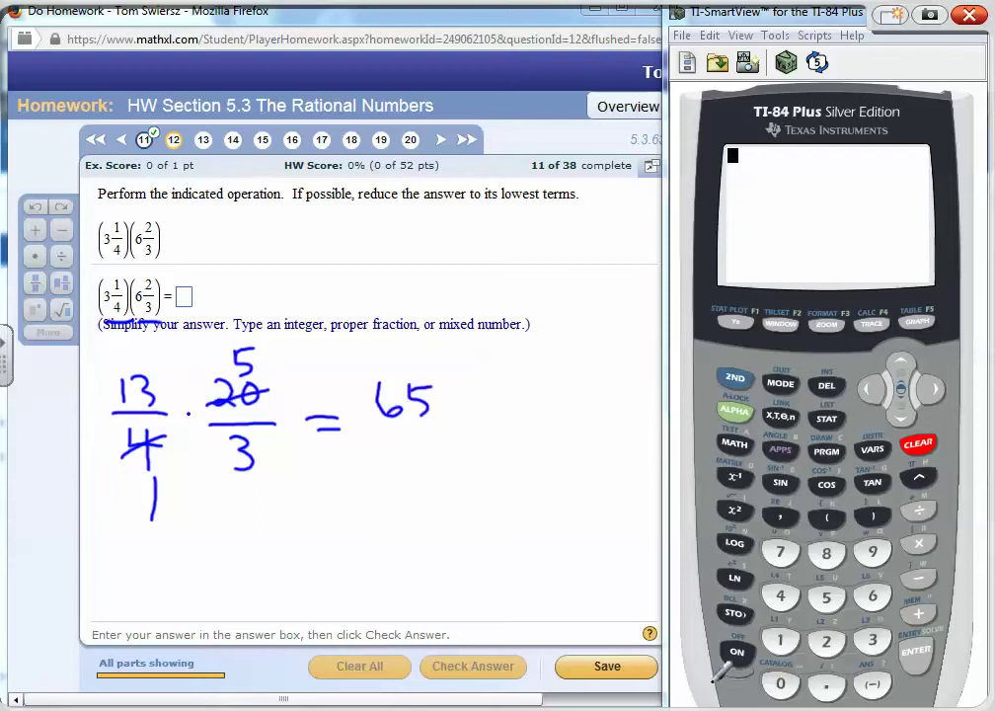
{"action": "left_click_drag", "start_coordinate": [376, 429], "coordinate": [446, 426]}
{"action": "left_click_drag", "start_coordinate": [406, 446], "coordinate": [404, 475]}
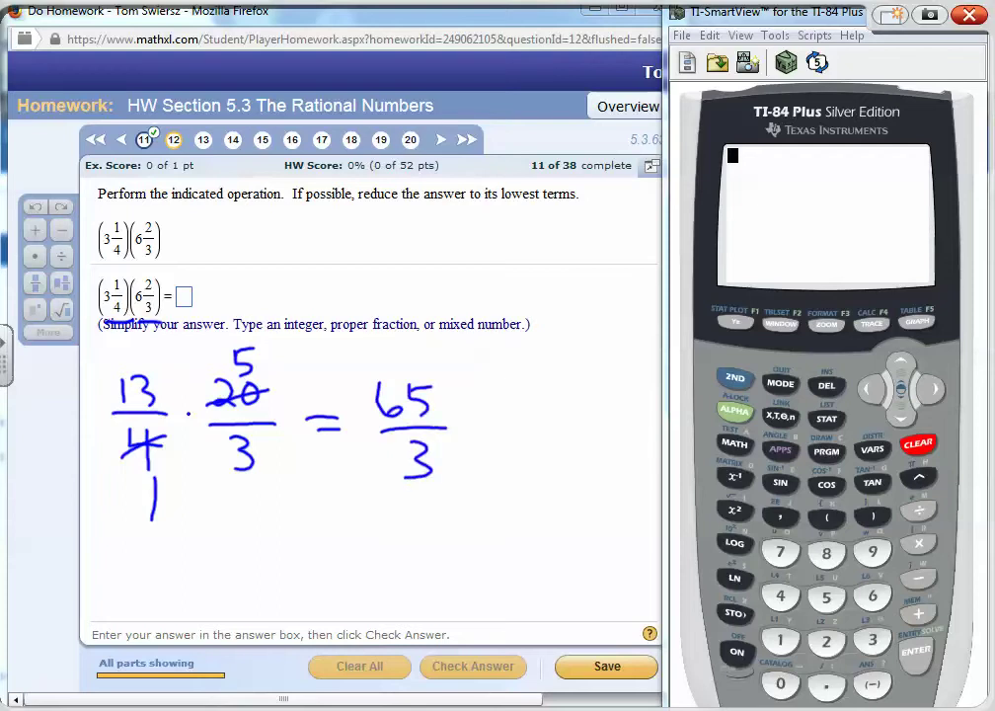
Underline "mixed number" in the instructions and handwrite the long division of 65 by 3, giving 21 2/3
{"action": "left_click_drag", "start_coordinate": [458, 341], "coordinate": [523, 337]}
{"action": "mouse_move", "coordinate": [293, 534]}
{"action": "left_mouse_down"}
{"action": "mouse_move", "coordinate": [284, 561]}
{"action": "mouse_move", "coordinate": [288, 553]}
{"action": "mouse_move", "coordinate": [314, 568]}
{"action": "mouse_move", "coordinate": [263, 570]}
{"action": "mouse_move", "coordinate": [344, 530]}
{"action": "left_mouse_up"}
{"action": "left_click_drag", "start_coordinate": [239, 540], "coordinate": [237, 571]}
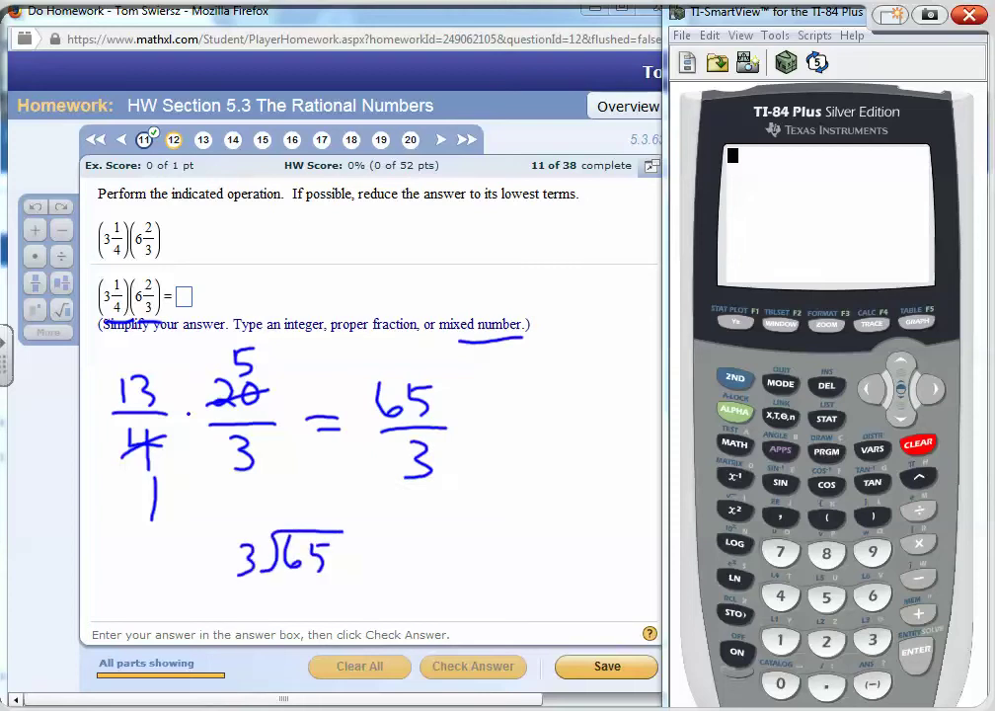
{"action": "left_click_drag", "start_coordinate": [289, 504], "coordinate": [308, 520]}
{"action": "mouse_move", "coordinate": [302, 582]}
{"action": "left_mouse_down"}
{"action": "mouse_move", "coordinate": [295, 598]}
{"action": "mouse_move", "coordinate": [280, 599]}
{"action": "left_mouse_up"}
{"action": "mouse_move", "coordinate": [269, 617]}
{"action": "left_mouse_down"}
{"action": "mouse_move", "coordinate": [317, 619]}
{"action": "mouse_move", "coordinate": [307, 645]}
{"action": "mouse_move", "coordinate": [324, 652]}
{"action": "left_mouse_up"}
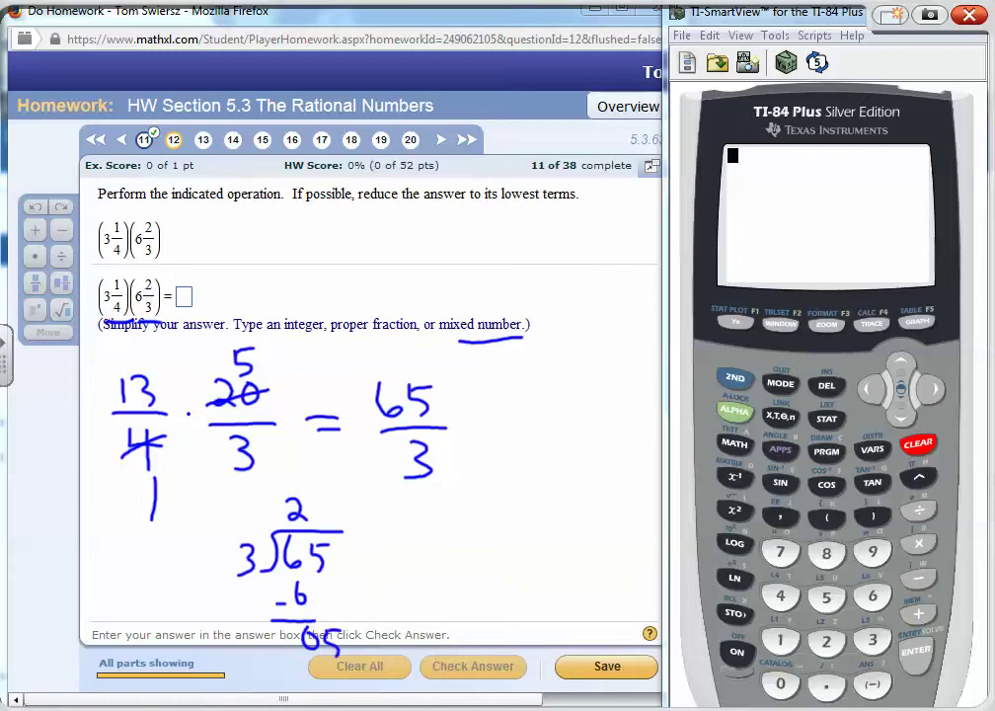
{"action": "left_click_drag", "start_coordinate": [320, 505], "coordinate": [324, 531]}
{"action": "mouse_move", "coordinate": [316, 653]}
{"action": "left_mouse_down"}
{"action": "mouse_move", "coordinate": [333, 671]}
{"action": "mouse_move", "coordinate": [318, 691]}
{"action": "mouse_move", "coordinate": [355, 709]}
{"action": "left_mouse_up"}
{"action": "mouse_move", "coordinate": [360, 498]}
{"action": "left_mouse_down"}
{"action": "mouse_move", "coordinate": [380, 521]}
{"action": "mouse_move", "coordinate": [371, 558]}
{"action": "left_mouse_up"}
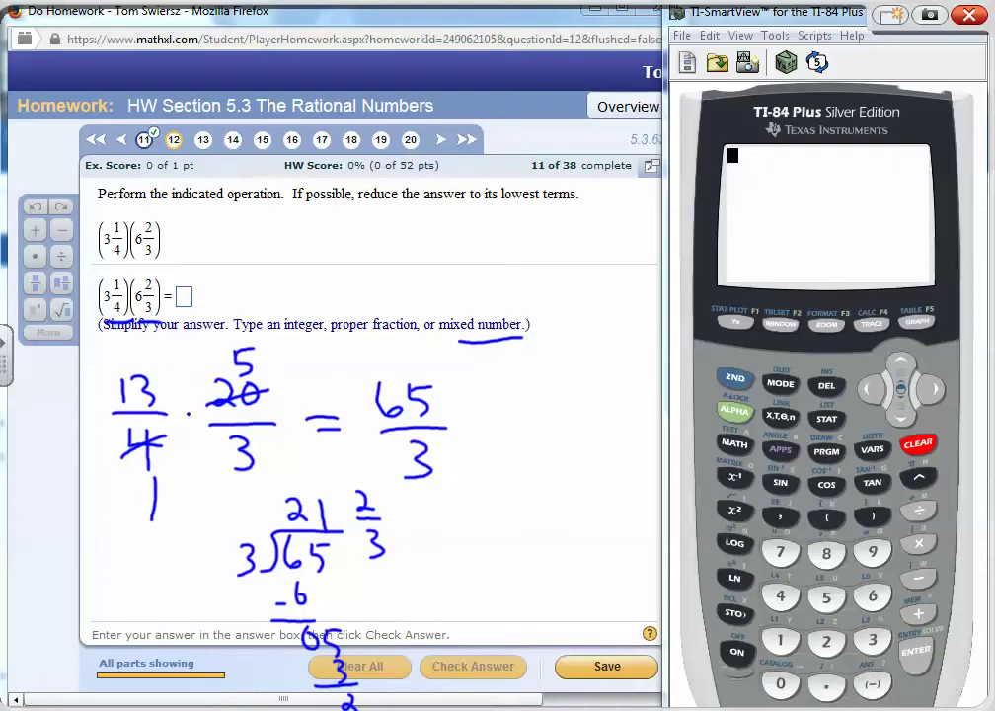
Write = 21 2/3 after the handwritten 65/3, and erase all the ink from the screen
{"action": "left_click_drag", "start_coordinate": [479, 427], "coordinate": [497, 425]}
{"action": "left_click_drag", "start_coordinate": [482, 436], "coordinate": [554, 440]}
{"action": "mouse_move", "coordinate": [586, 394]}
{"action": "left_mouse_down"}
{"action": "mouse_move", "coordinate": [624, 414]}
{"action": "mouse_move", "coordinate": [595, 457]}
{"action": "left_mouse_up"}
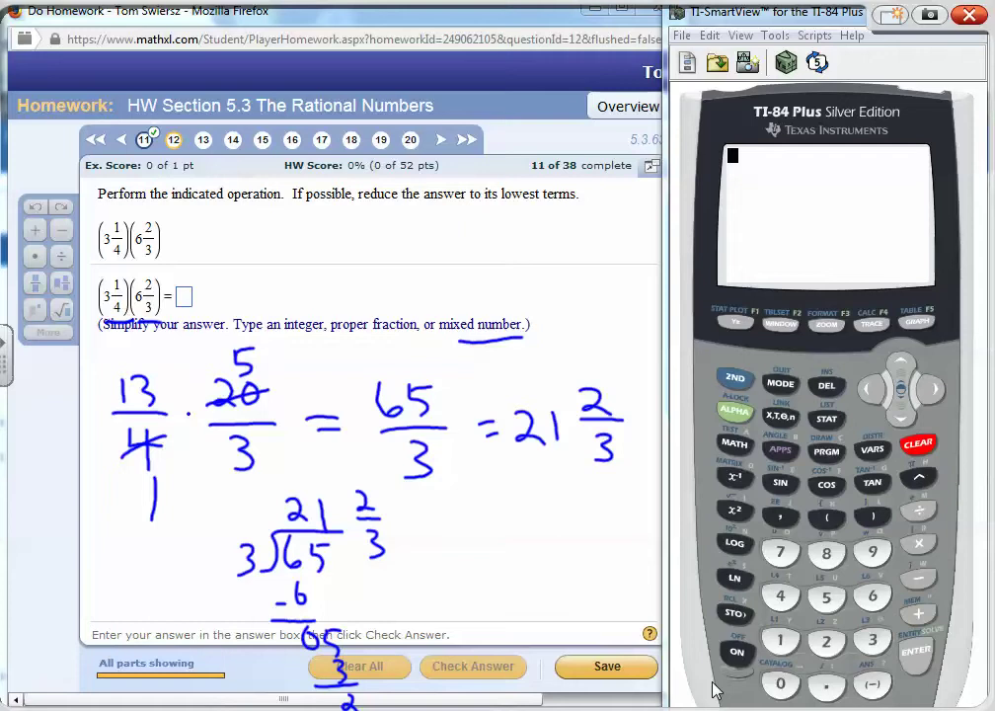
{"action": "right_click", "coordinate": [533, 556]}
{"action": "left_click", "coordinate": [590, 536]}
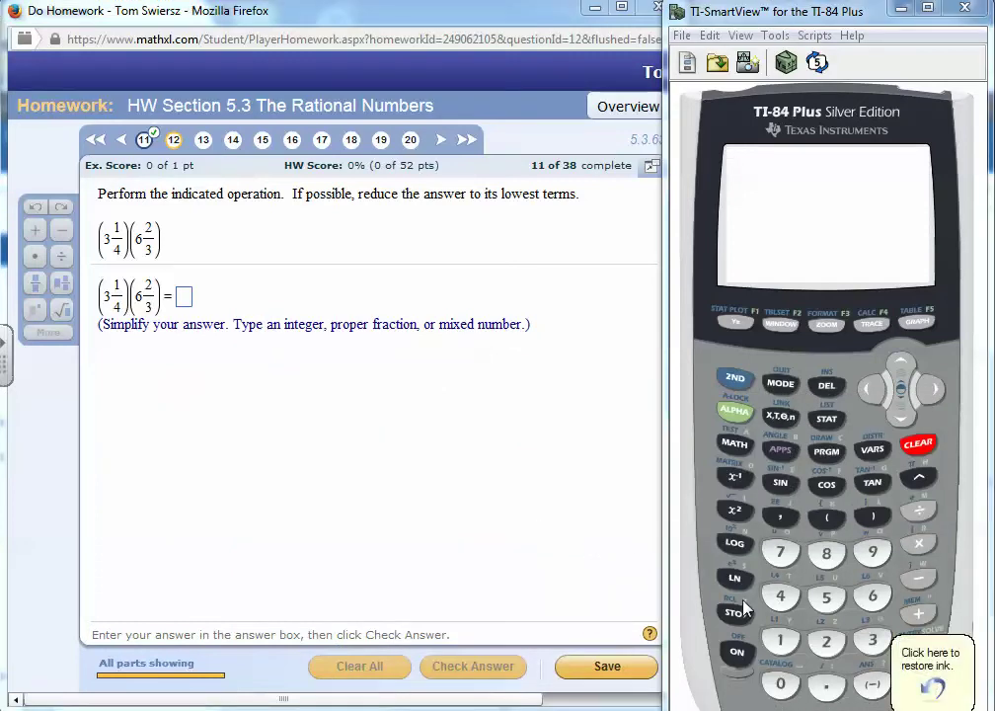
Enter the mixed number 21 2/3 as the answer to exercise 12, submit it for checking and dismiss the feedback
{"action": "left_click", "coordinate": [826, 642]}
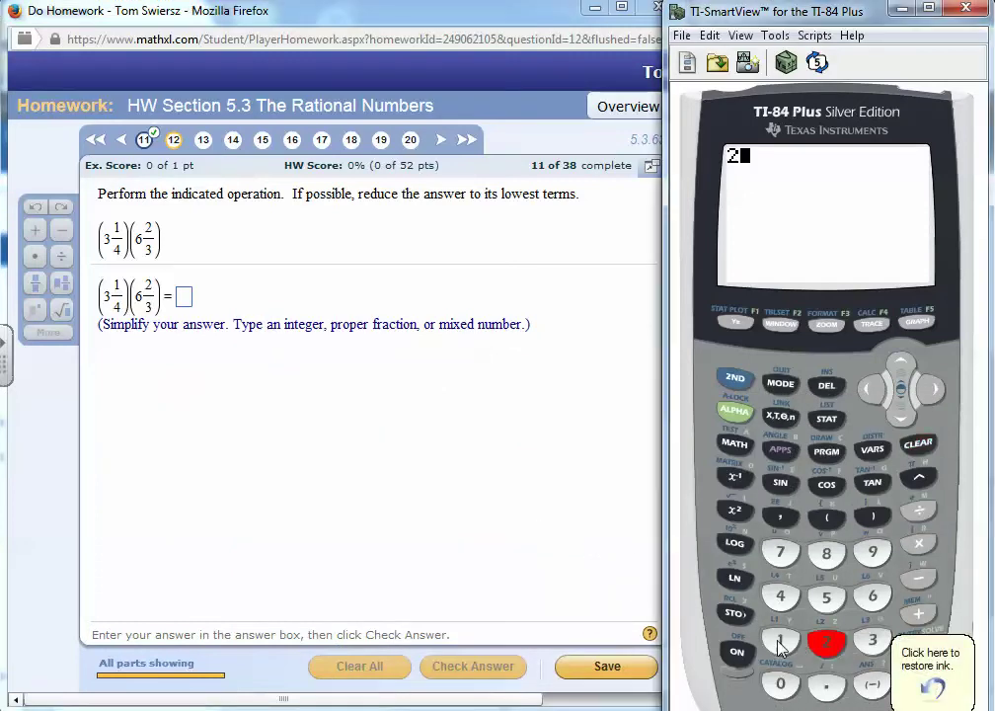
{"action": "left_click", "coordinate": [183, 296]}
{"action": "left_click", "coordinate": [61, 283]}
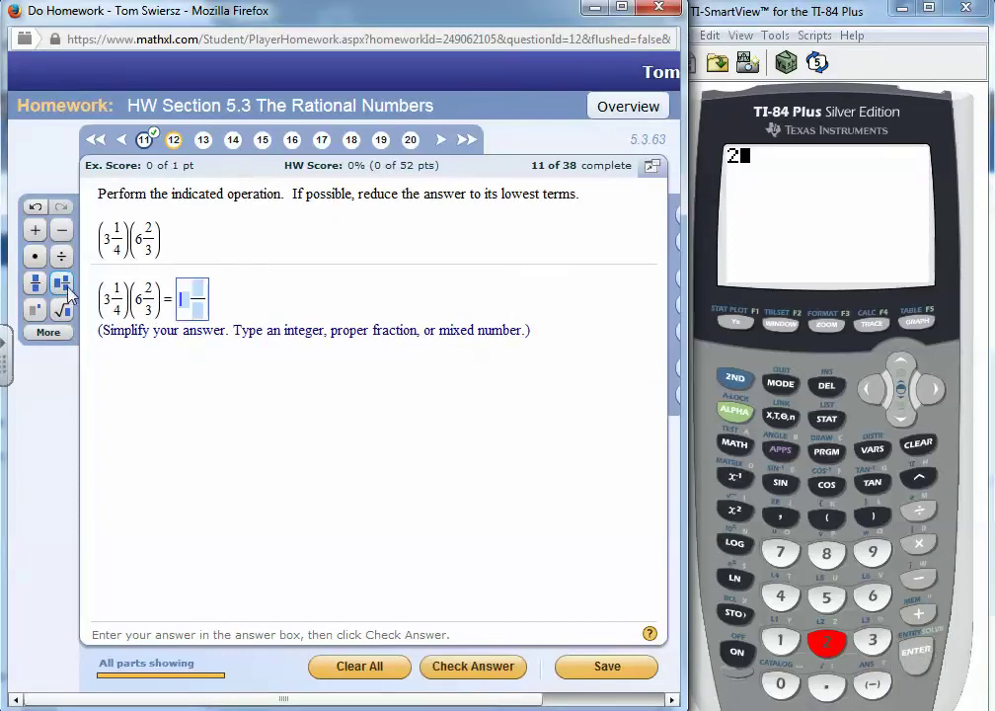
{"action": "type", "text": "21"}
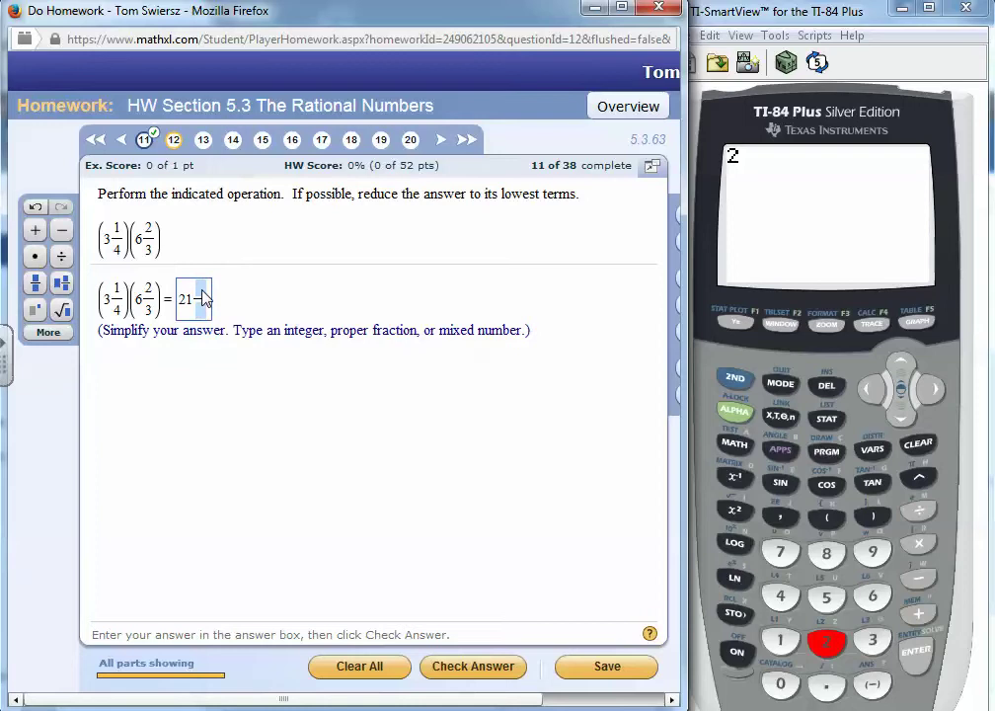
{"action": "type", "text": "2"}
{"action": "key", "text": "Down"}
{"action": "type", "text": "2"}
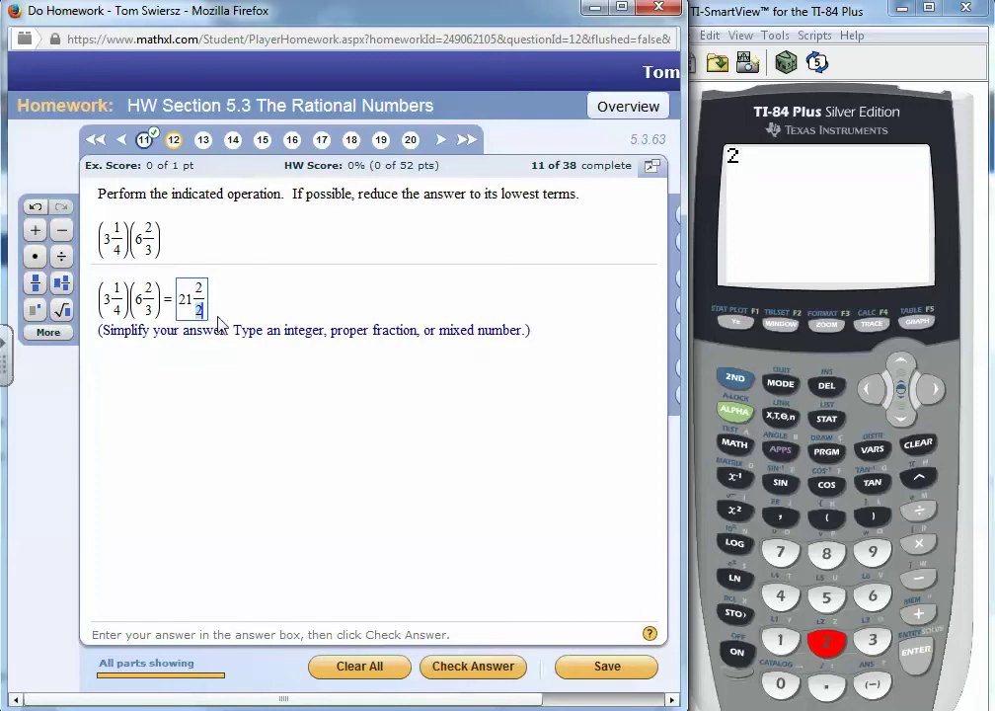
{"action": "key", "text": "BackSpace"}
{"action": "type", "text": "3"}
{"action": "key", "text": "Return"}
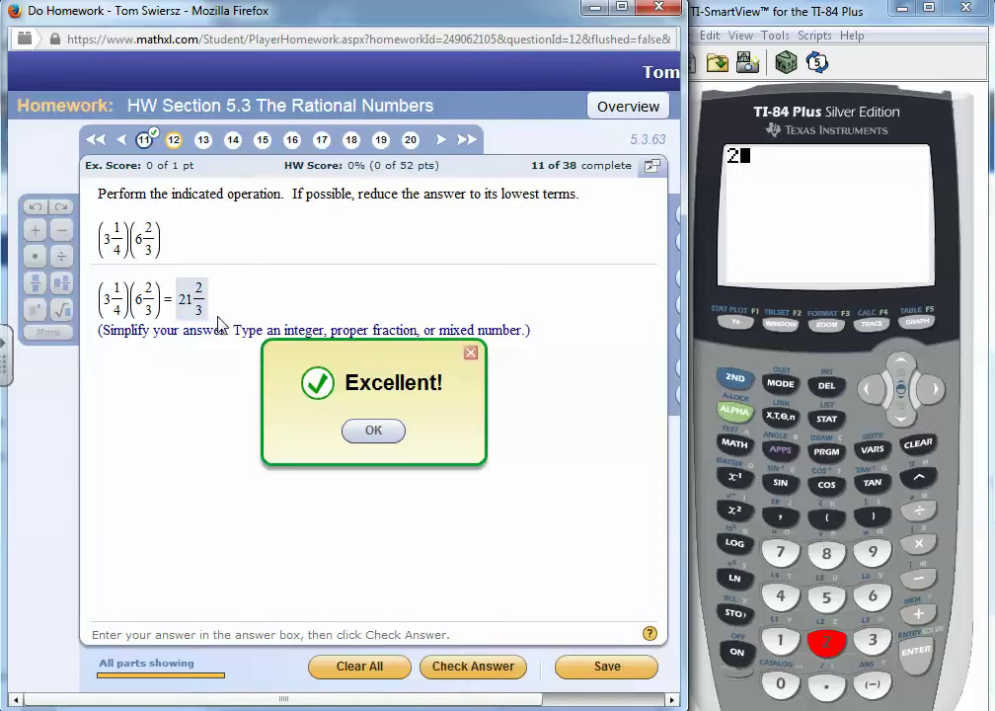
{"action": "key", "text": "Return"}
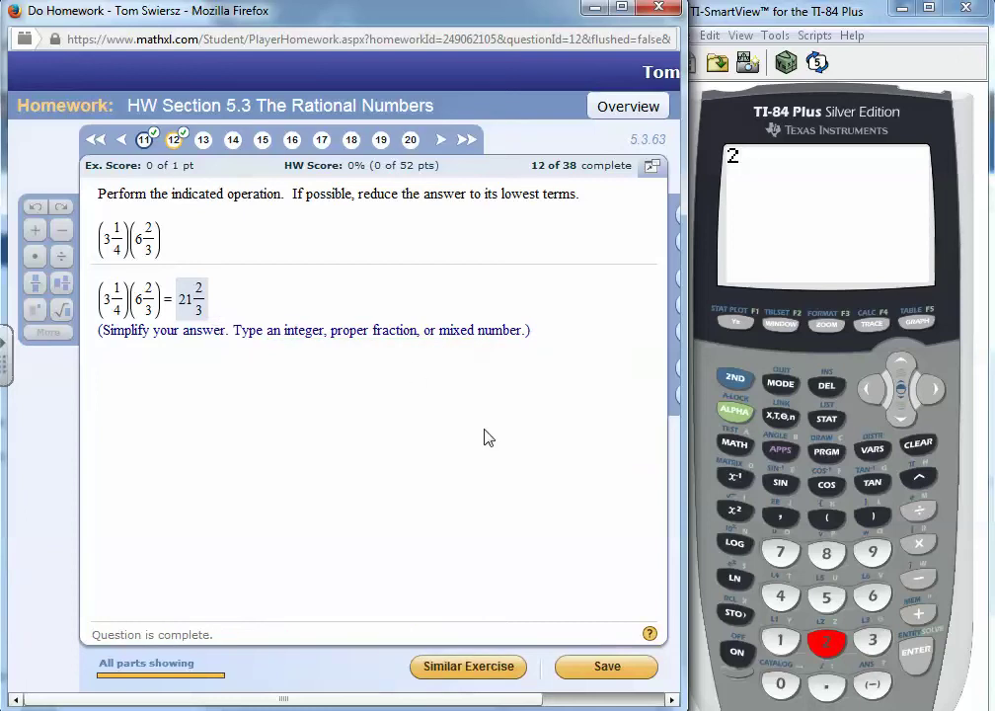
Clear the TI-84 calculator's screen and enter the first factor as (3+1/4)
{"action": "left_click", "coordinate": [900, 449]}
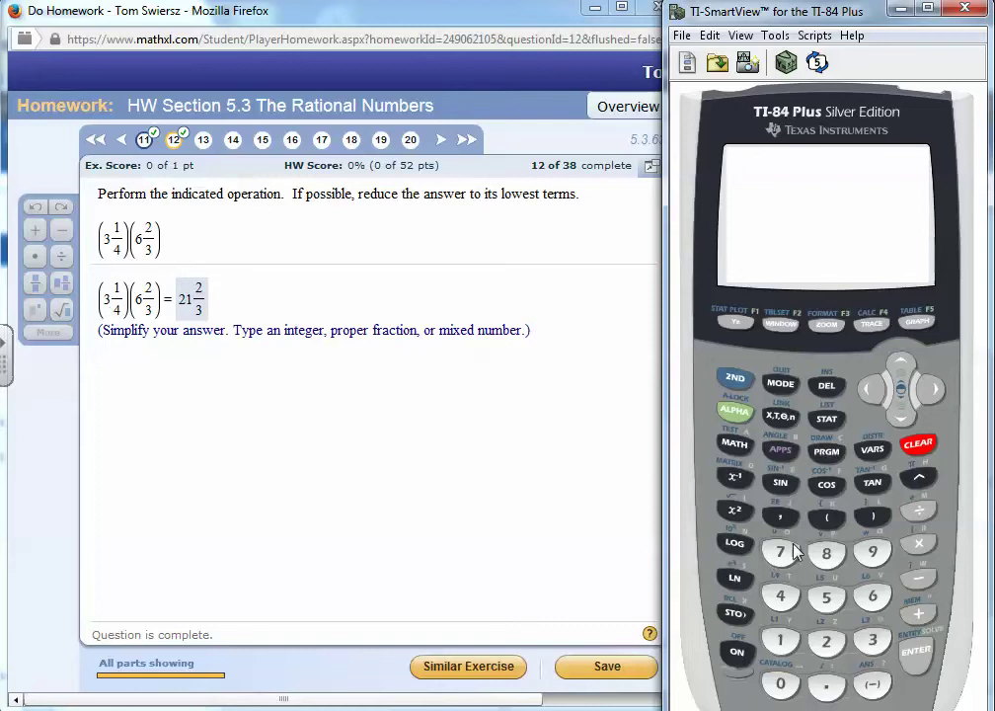
{"action": "left_click", "coordinate": [825, 518]}
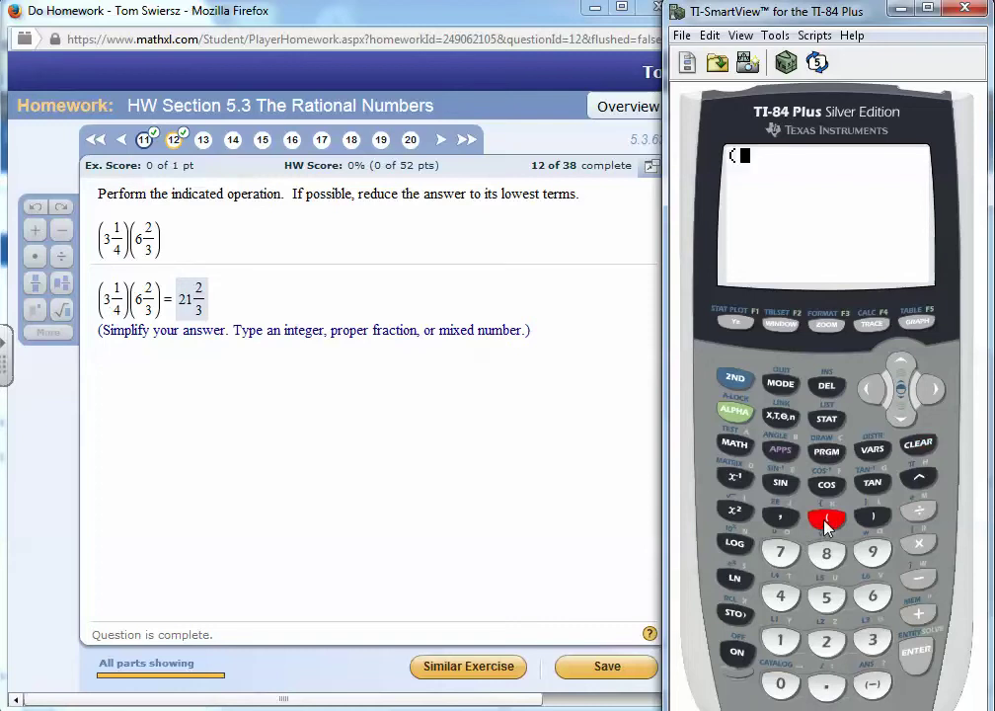
{"action": "left_click", "coordinate": [876, 640]}
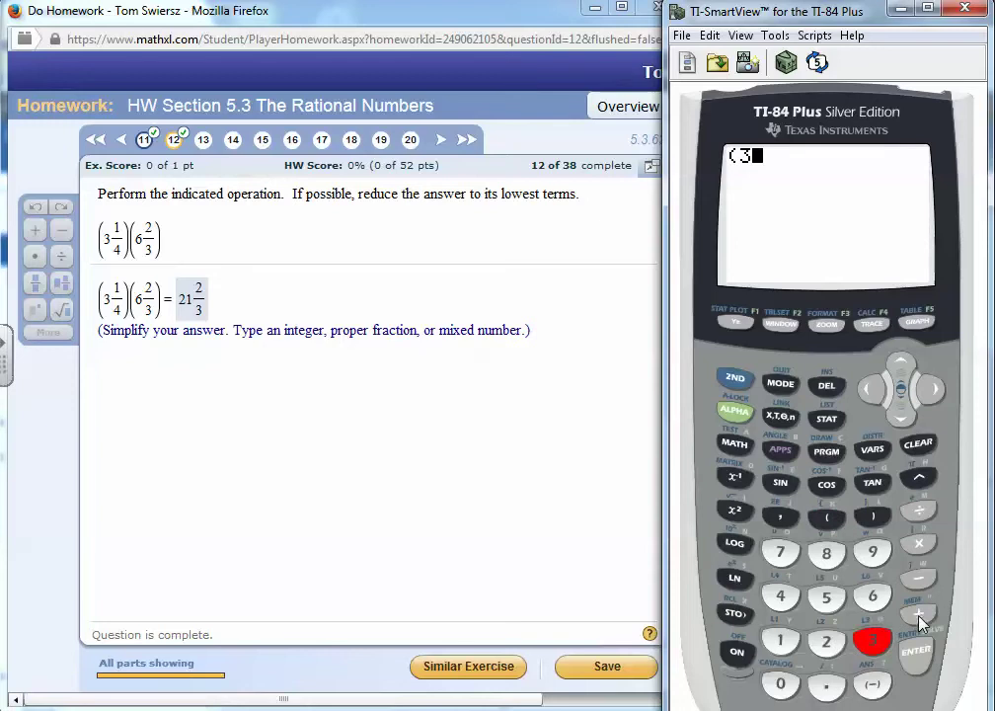
{"action": "left_click", "coordinate": [918, 613]}
{"action": "left_click", "coordinate": [778, 642]}
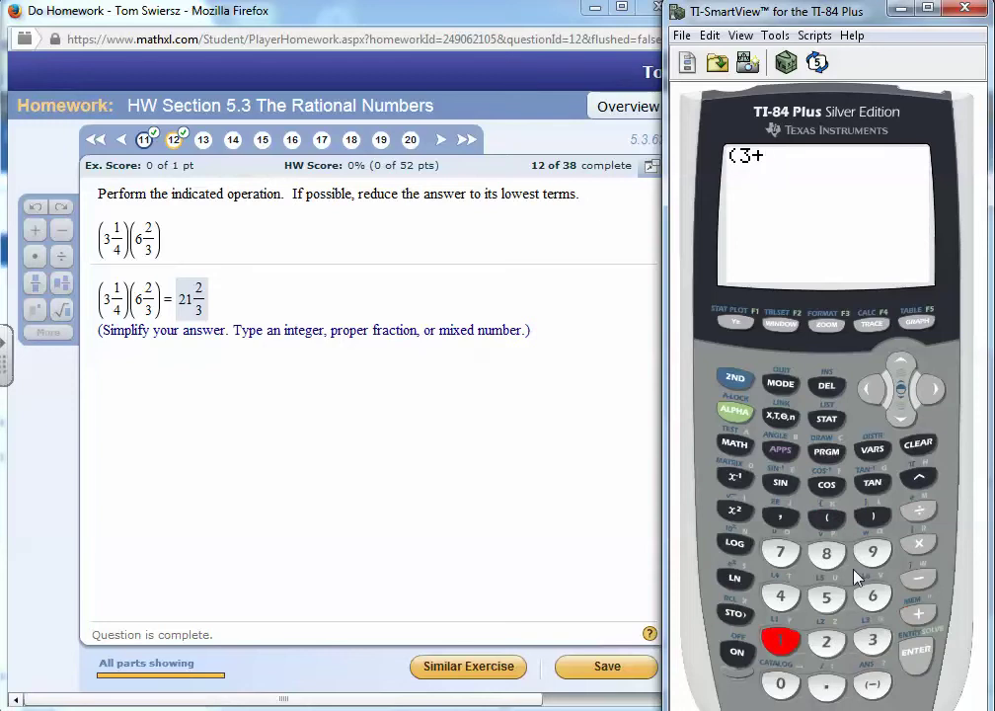
{"action": "left_click", "coordinate": [918, 511]}
{"action": "left_click", "coordinate": [779, 595]}
{"action": "left_click", "coordinate": [872, 516]}
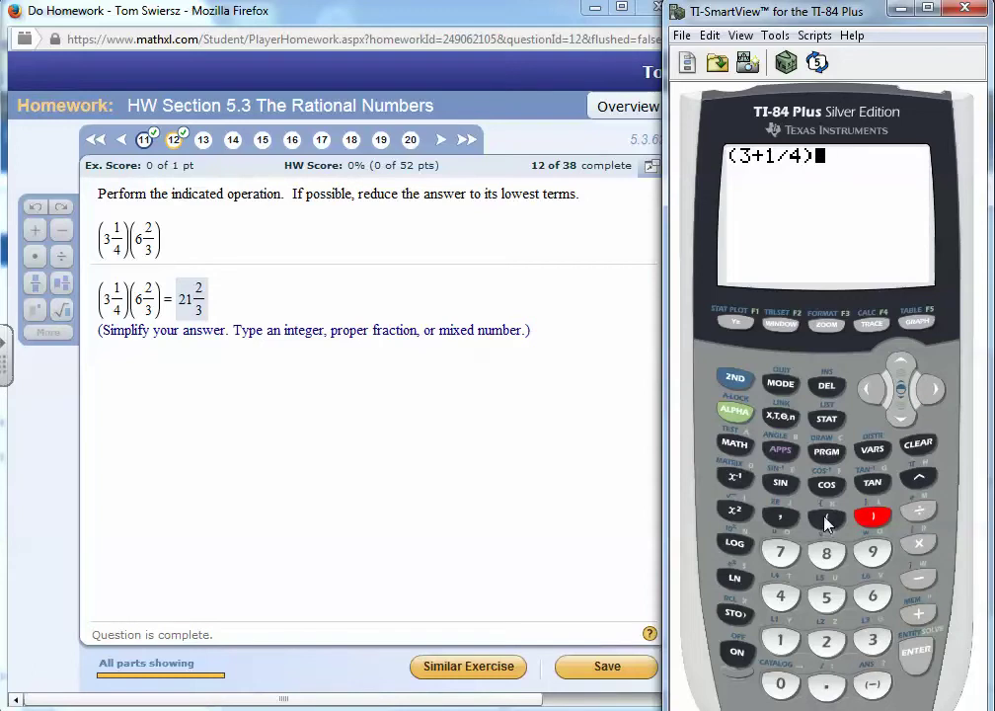
Multiply the first factor by (6+2/3) on the calculator and evaluate the expression
{"action": "left_click", "coordinate": [920, 544]}
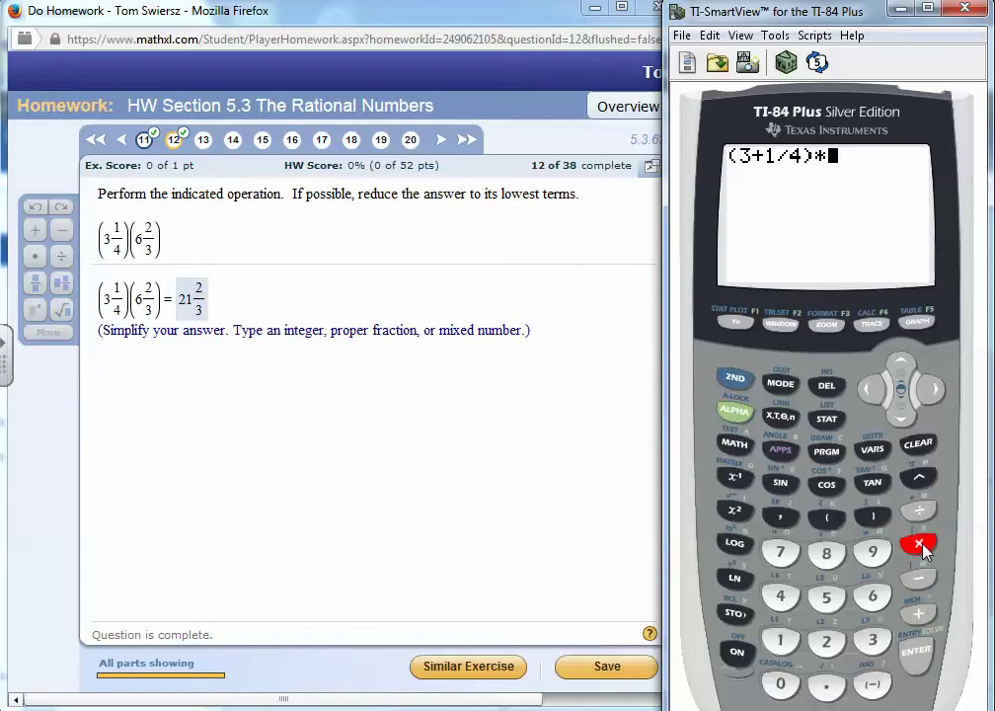
{"action": "left_click", "coordinate": [826, 521]}
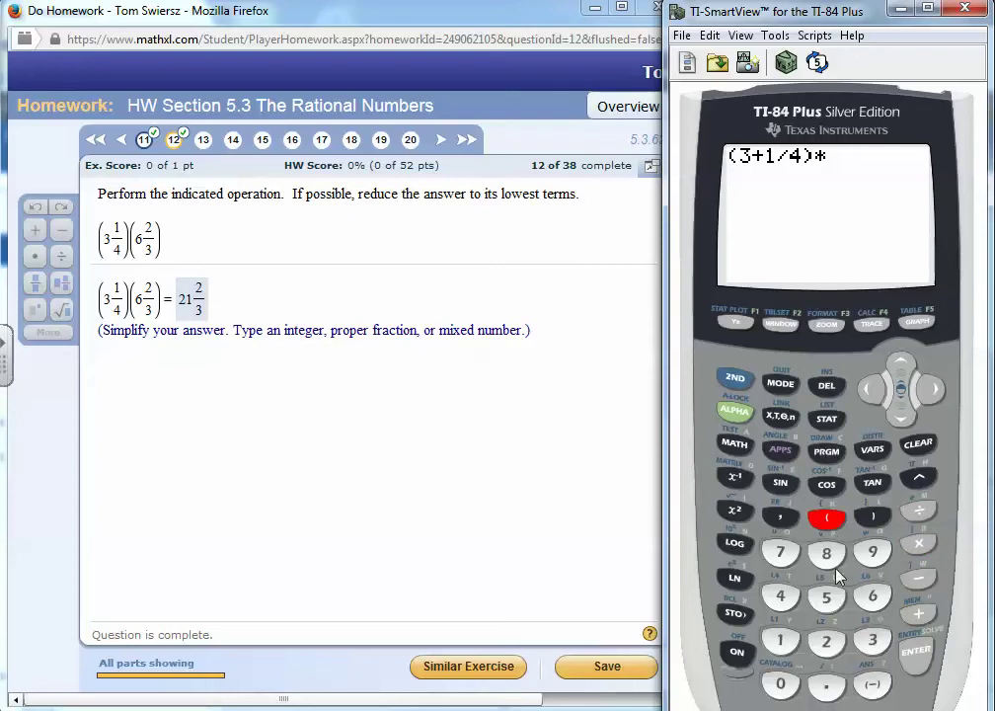
{"action": "left_click", "coordinate": [874, 602]}
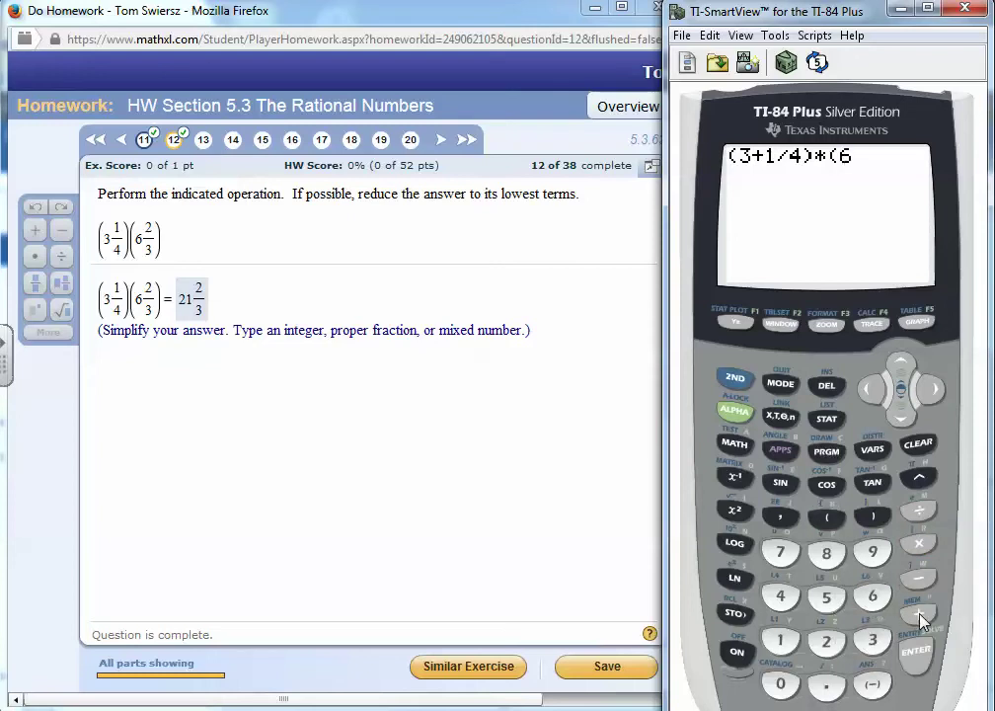
{"action": "left_click", "coordinate": [919, 614]}
{"action": "left_click", "coordinate": [829, 648]}
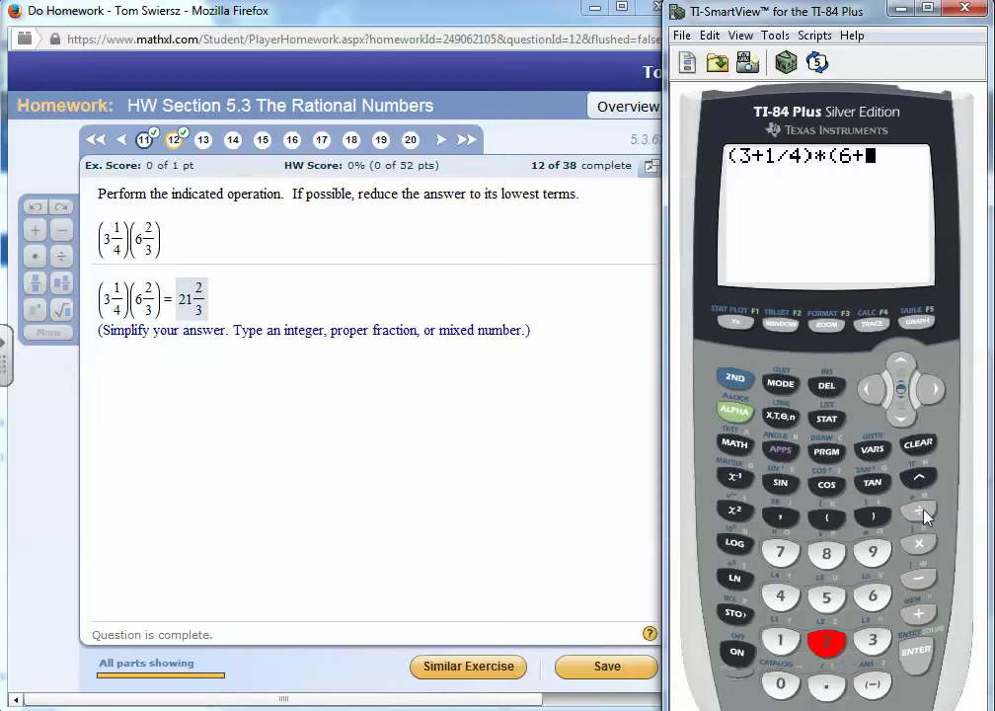
{"action": "left_click", "coordinate": [924, 515]}
{"action": "left_click", "coordinate": [872, 640]}
{"action": "left_click", "coordinate": [871, 515]}
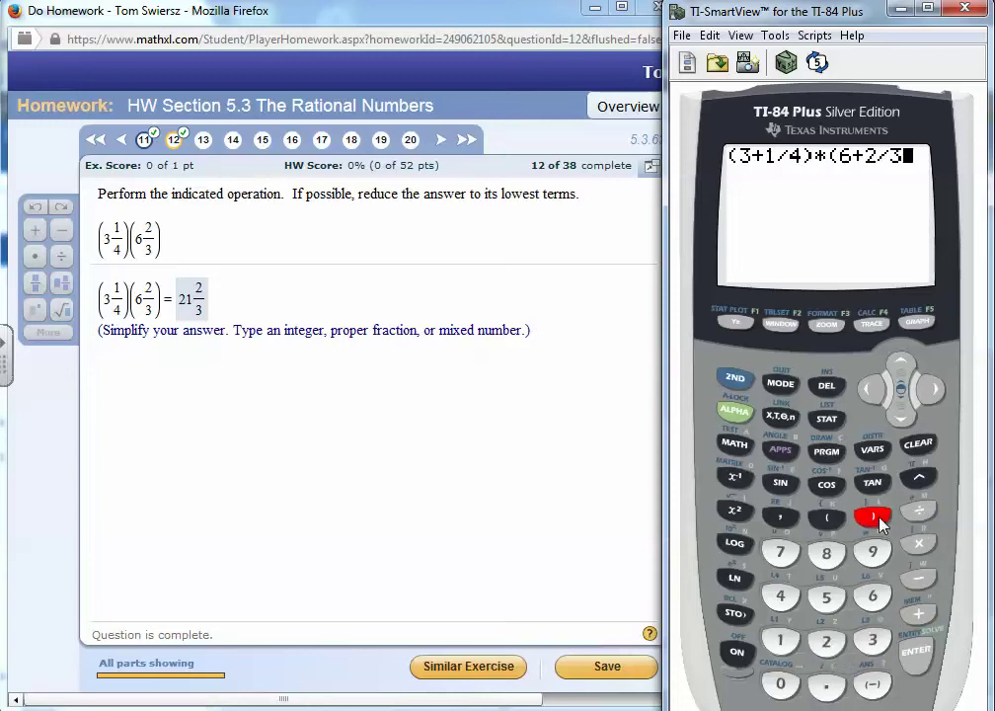
{"action": "left_click", "coordinate": [917, 658]}
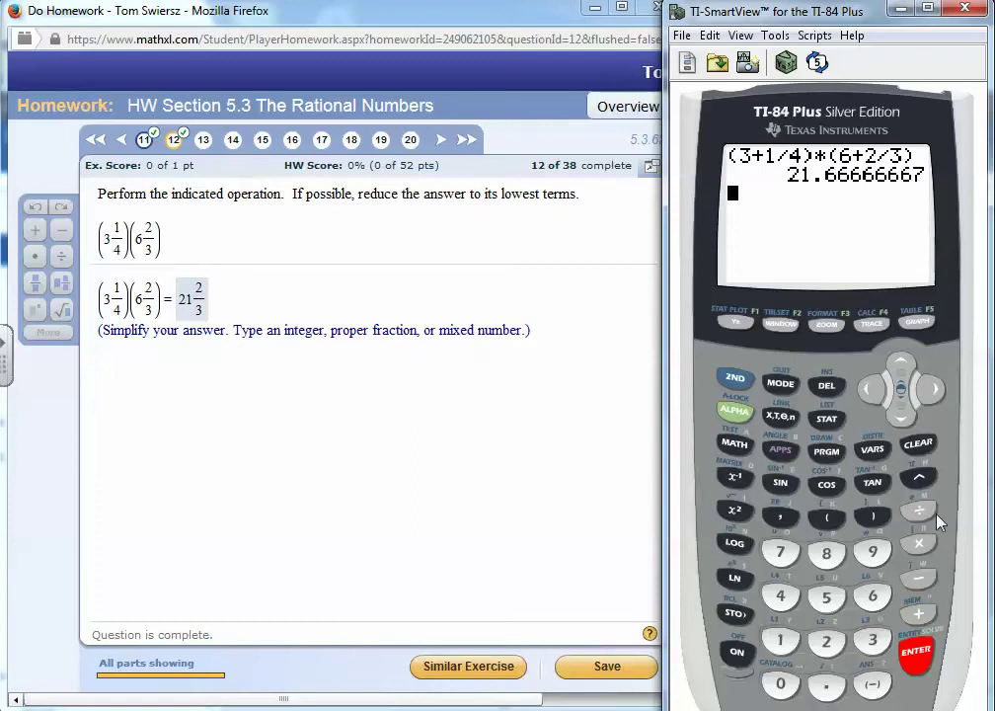
Subtract the whole-number part, 21, from the calculator's last answer
{"action": "left_click", "coordinate": [921, 581]}
{"action": "left_click", "coordinate": [827, 642]}
{"action": "left_click", "coordinate": [781, 641]}
{"action": "left_click", "coordinate": [913, 654]}
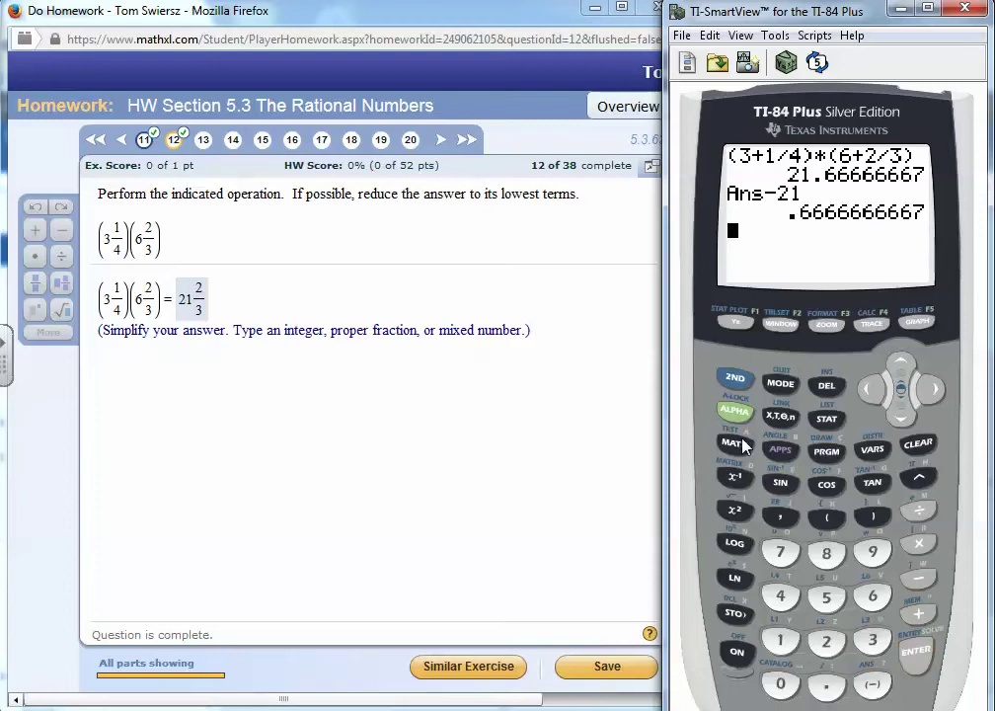
Convert the calculator's remaining decimal answer to a fraction with the Frac command
{"action": "key", "text": "m"}
{"action": "left_click", "coordinate": [917, 655]}
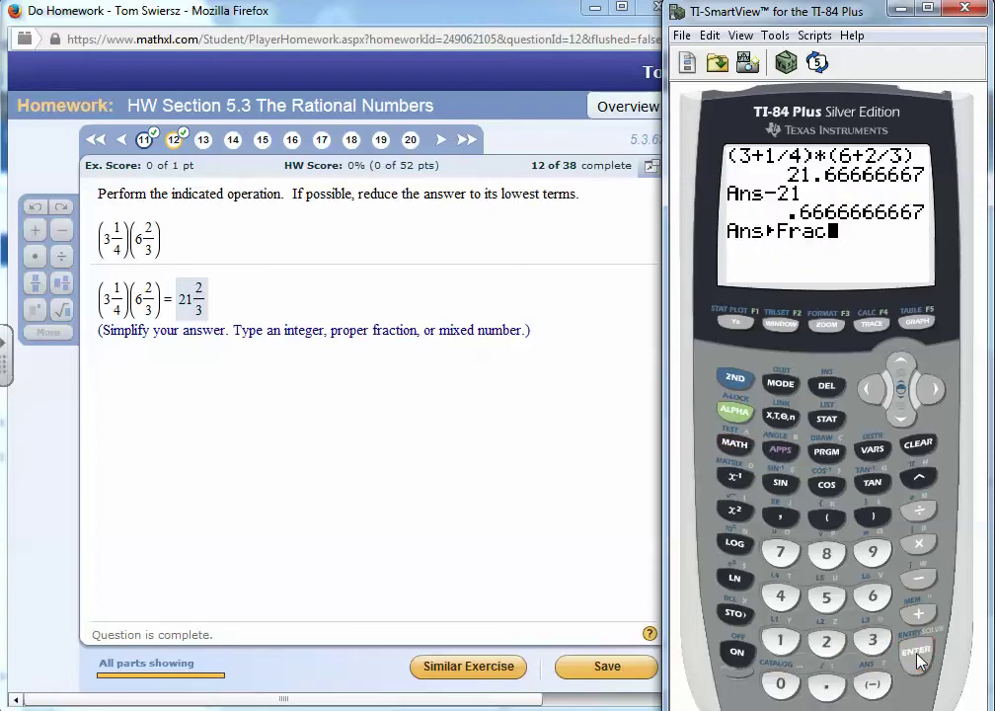
{"action": "left_click", "coordinate": [918, 659]}
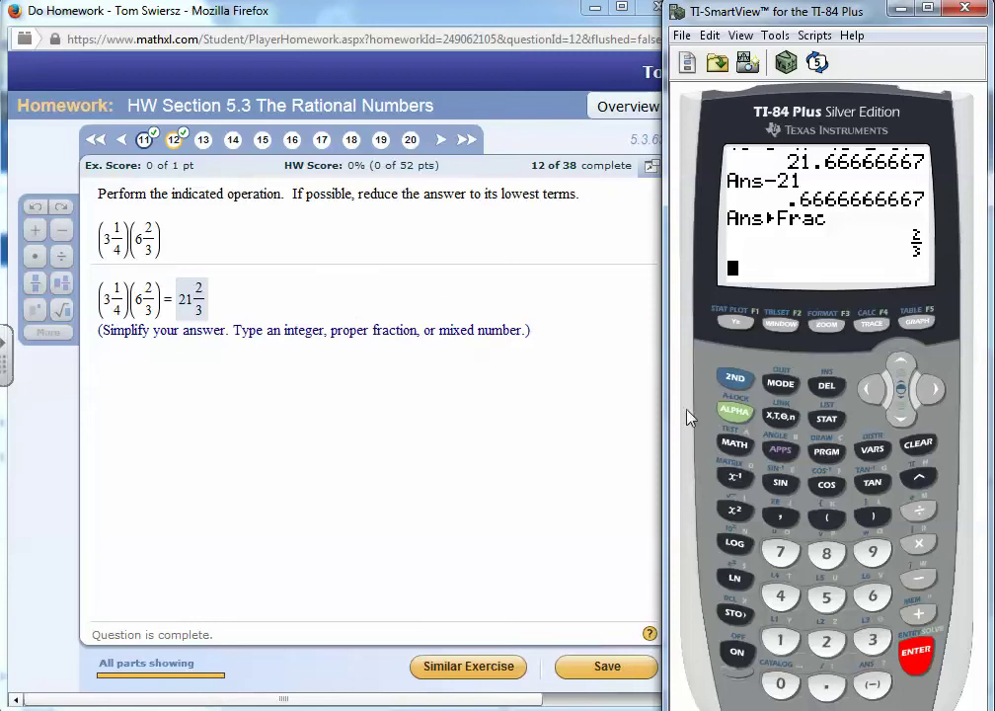
Clear the calculator's screen and insert a blank mixed-number template (Un/d)
{"action": "left_click", "coordinate": [920, 444]}
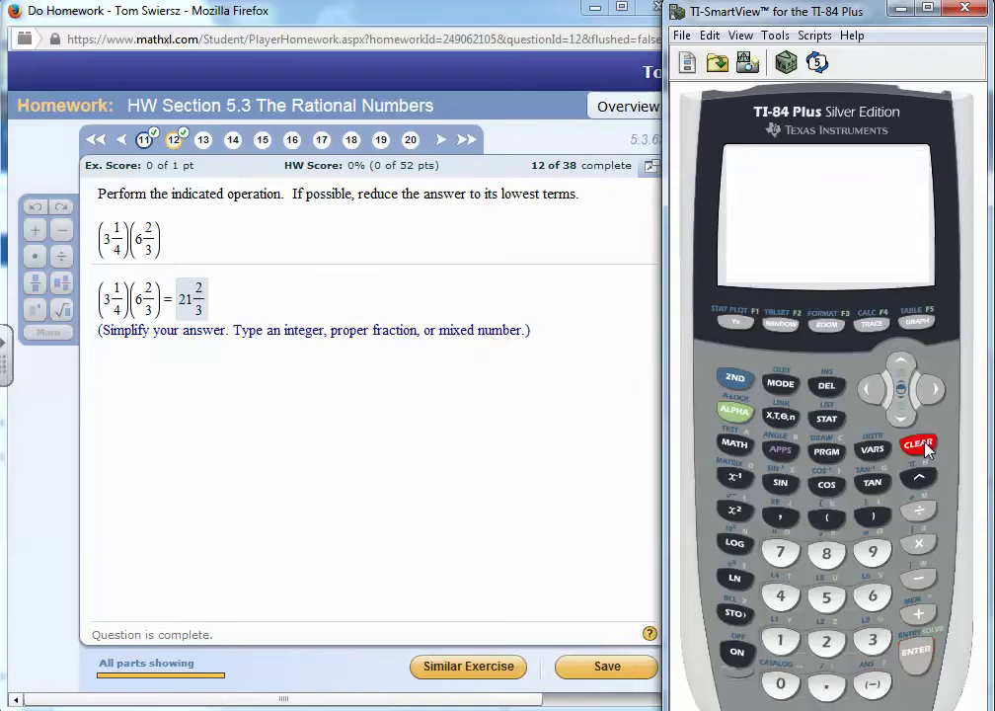
{"action": "left_click", "coordinate": [734, 409]}
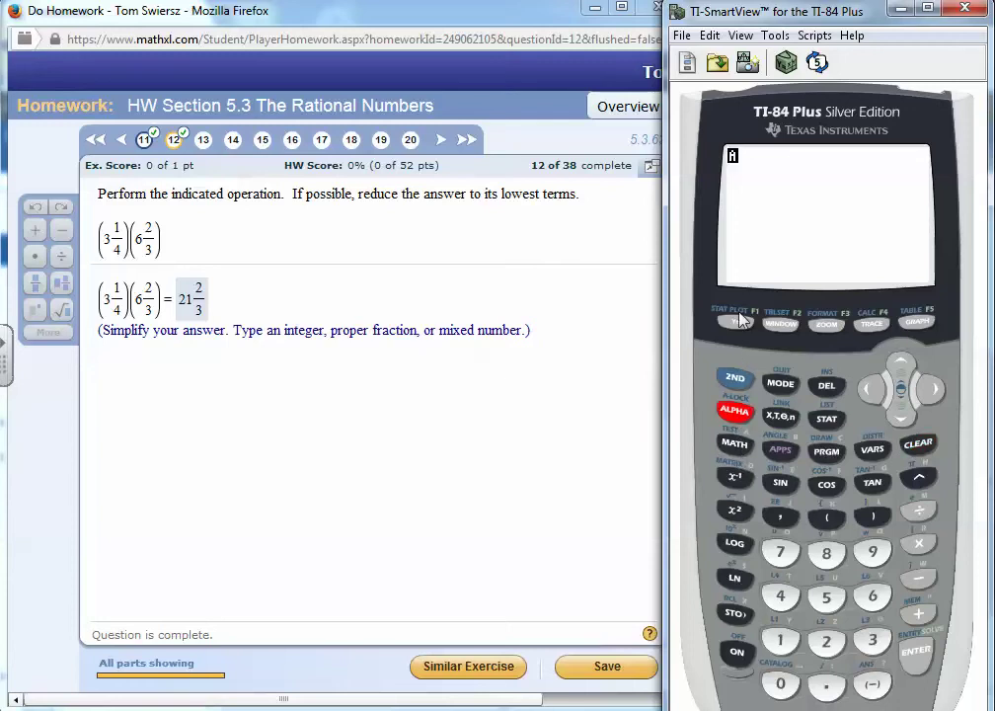
{"action": "left_click", "coordinate": [736, 322]}
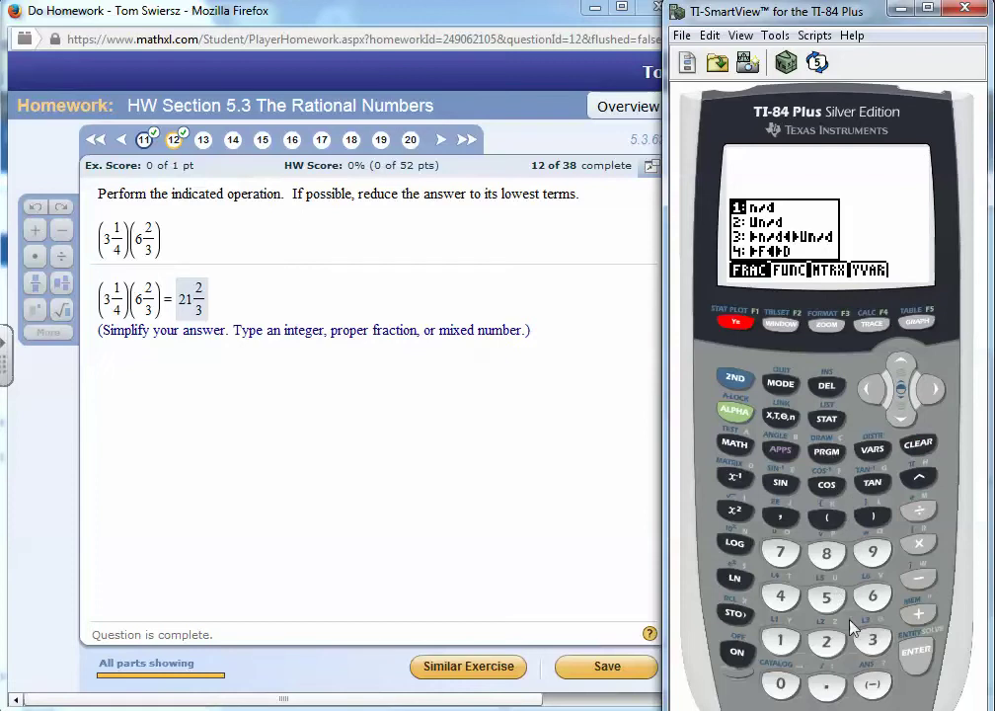
{"action": "left_click", "coordinate": [901, 415]}
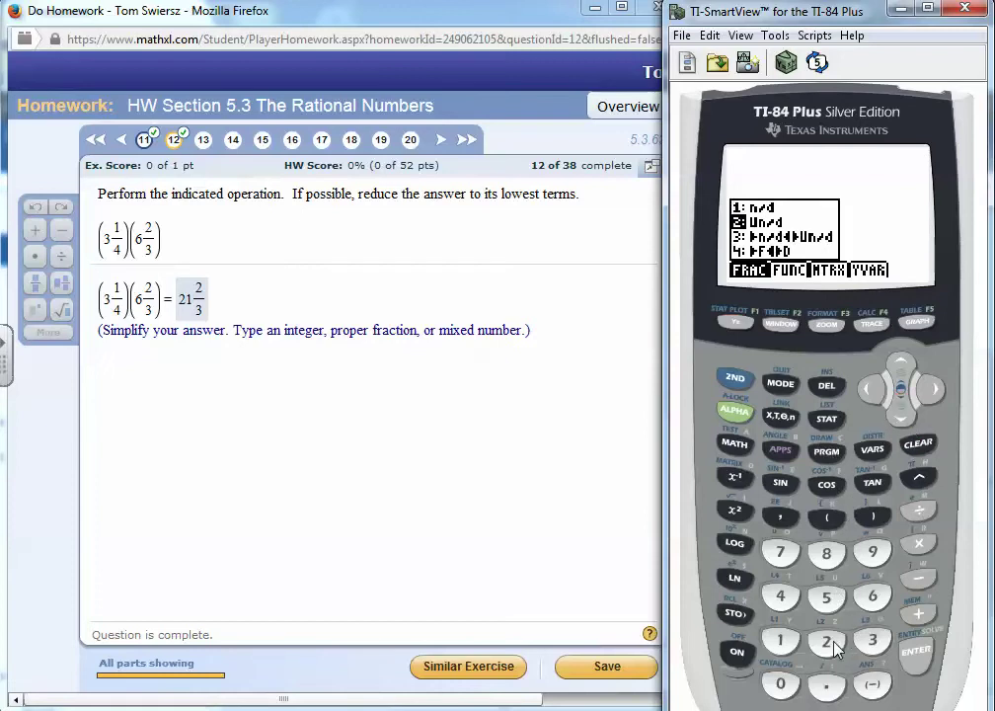
{"action": "left_click", "coordinate": [829, 642]}
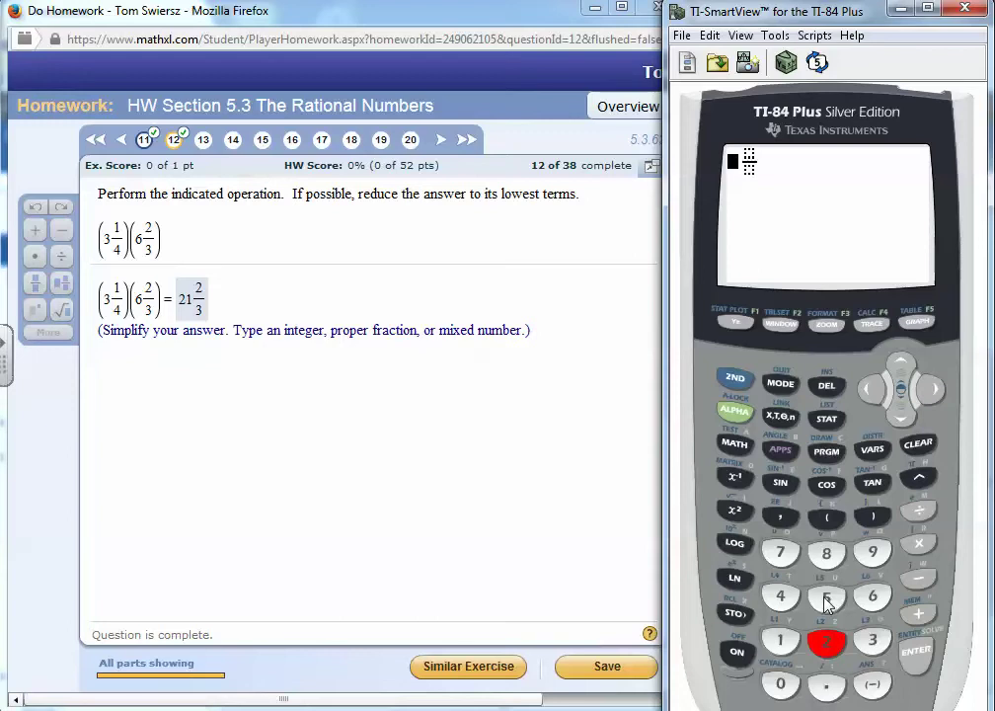
Fill the calculator's blank mixed-number template with 3 1/4 and move past the fraction
{"action": "left_click", "coordinate": [873, 640]}
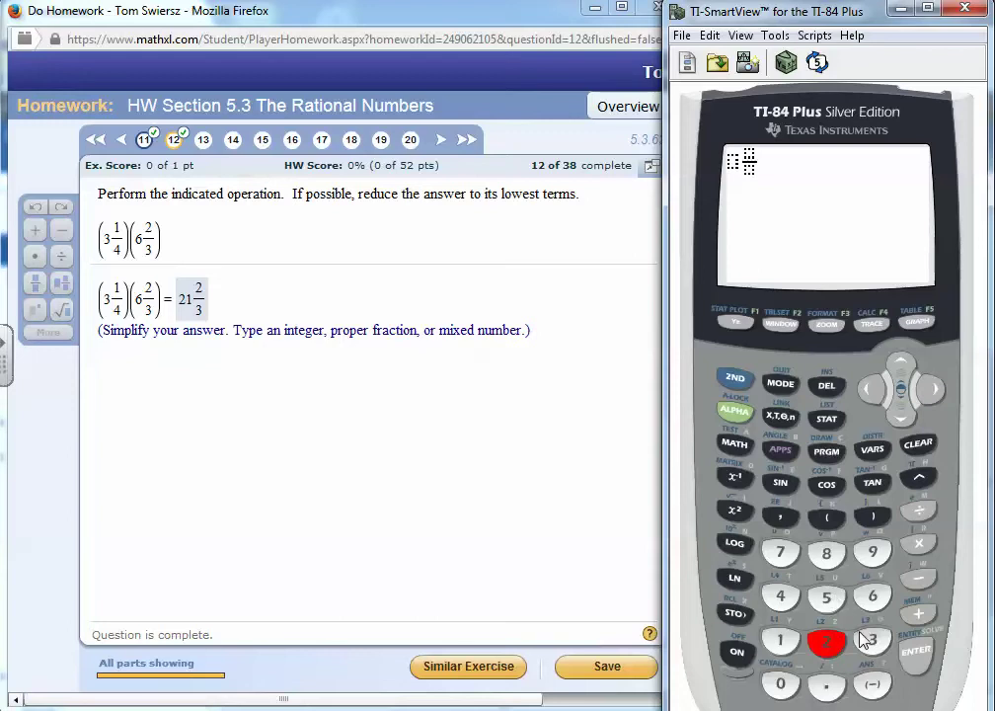
{"action": "left_click", "coordinate": [933, 390]}
{"action": "left_click", "coordinate": [781, 639]}
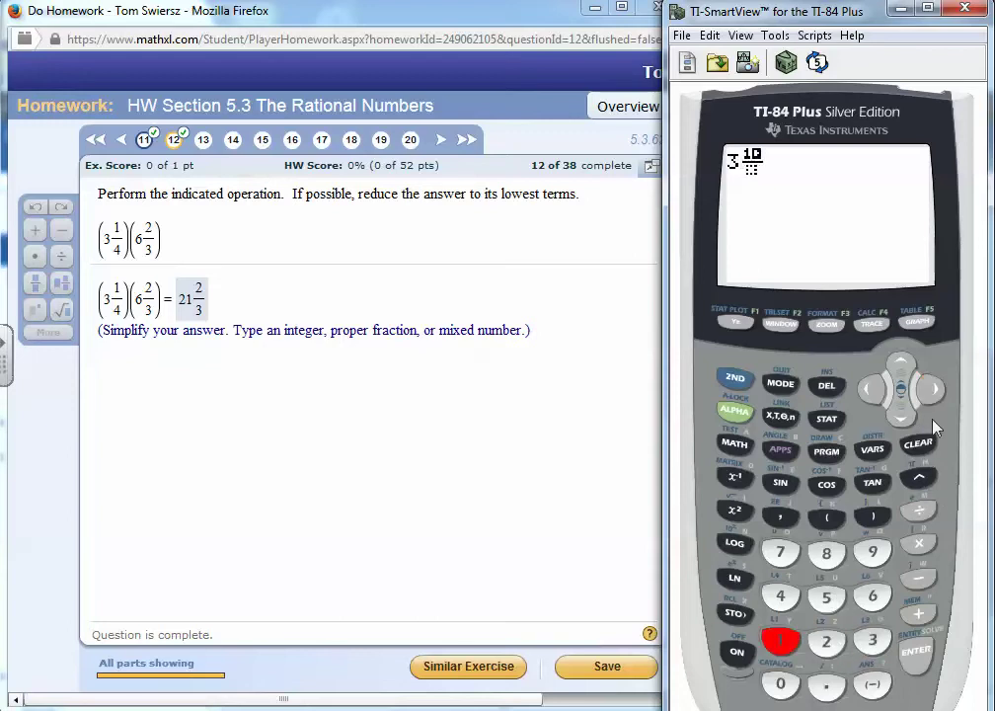
{"action": "left_click", "coordinate": [933, 389]}
{"action": "left_click", "coordinate": [781, 595]}
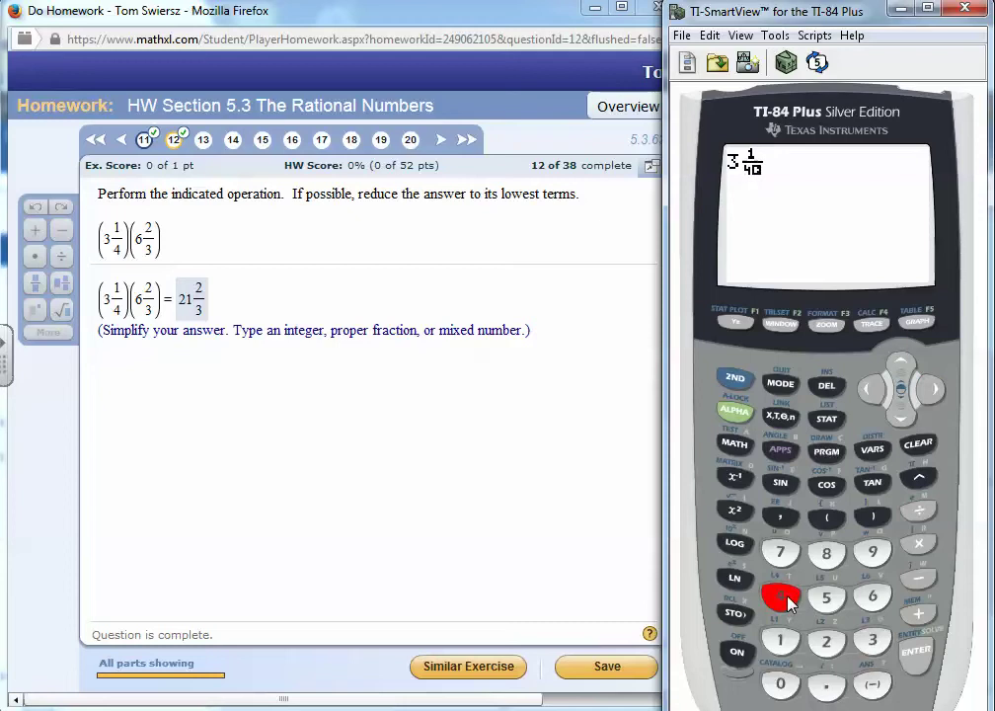
{"action": "left_click", "coordinate": [934, 390]}
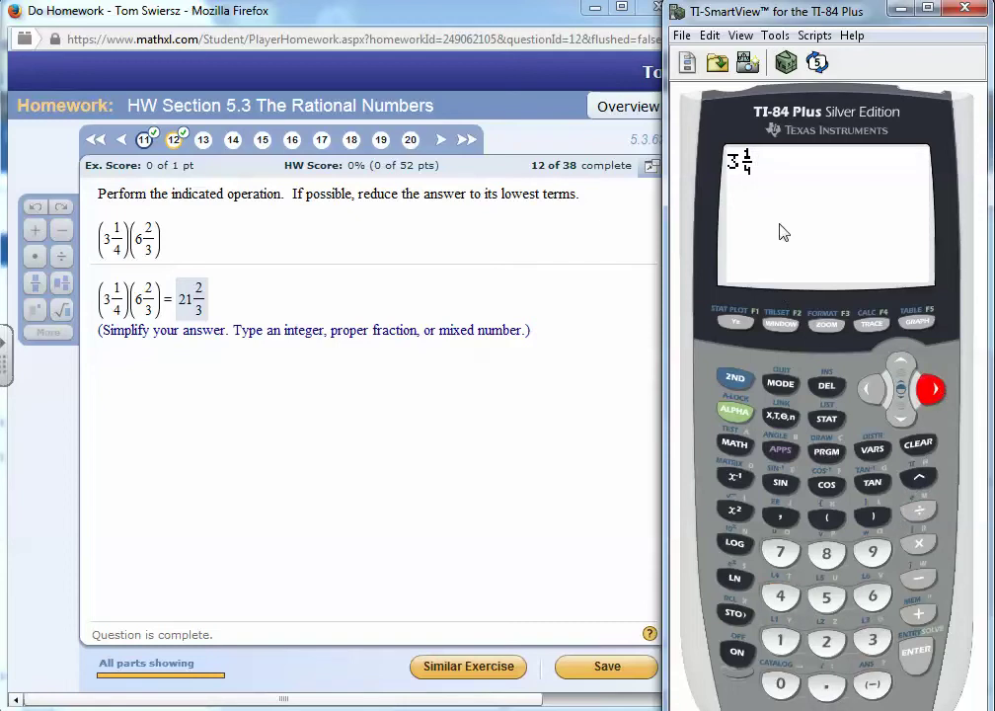
Append a multiplication sign, an opening parenthesis and a blank mixed-number template (Un/d) to the calculator expression
{"action": "left_click", "coordinate": [921, 546]}
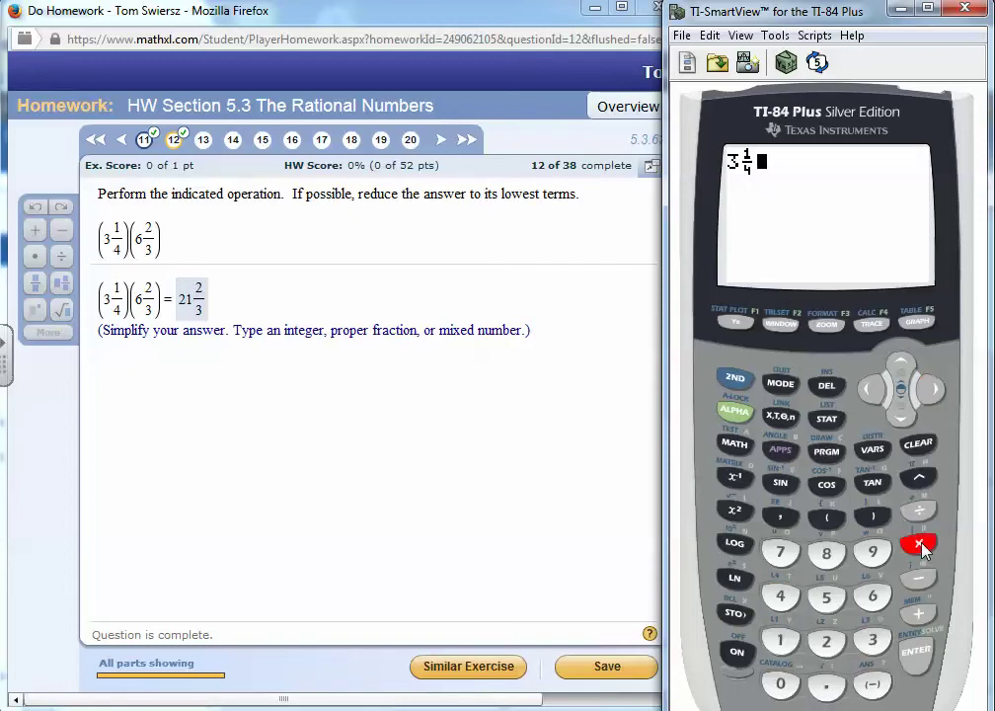
{"action": "left_click", "coordinate": [827, 517]}
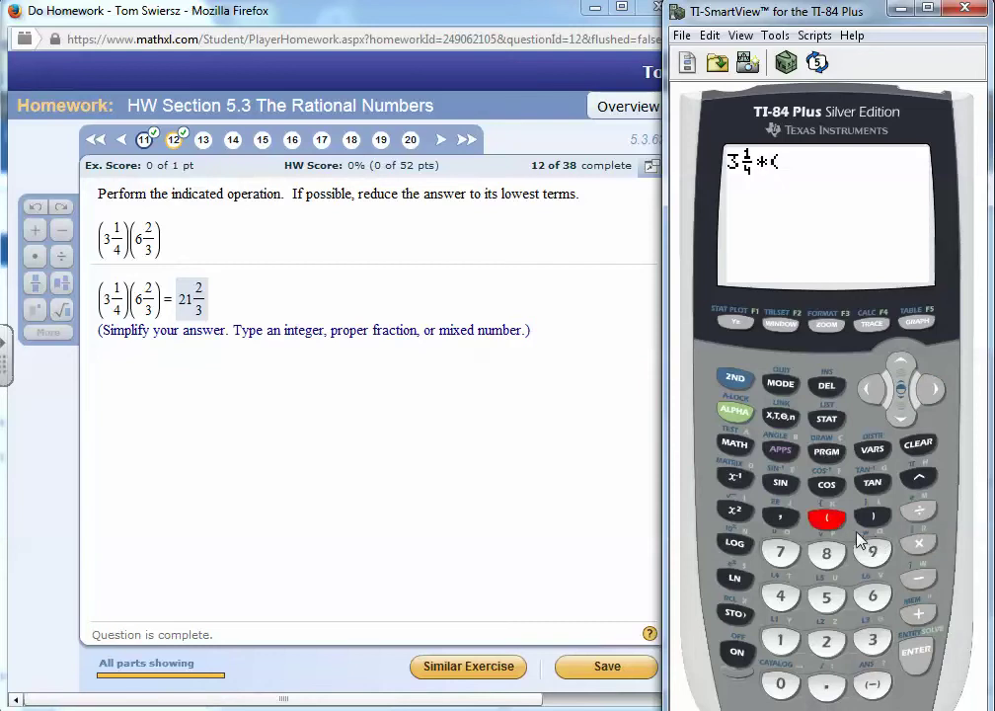
{"action": "left_click", "coordinate": [735, 409]}
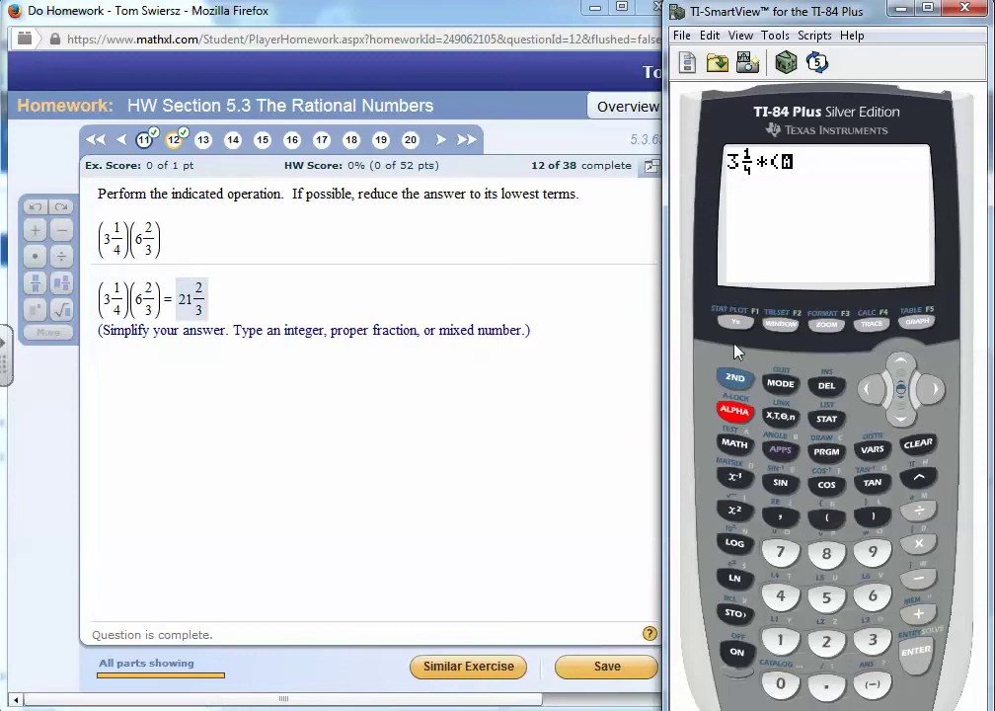
{"action": "left_click", "coordinate": [736, 323]}
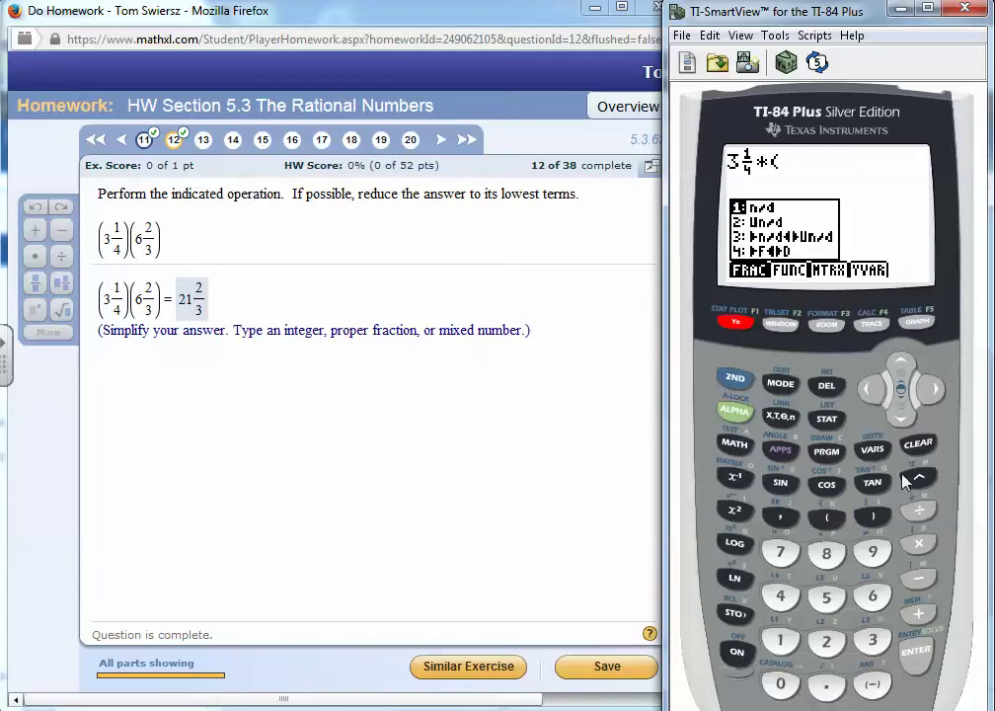
{"action": "key", "text": "Down"}
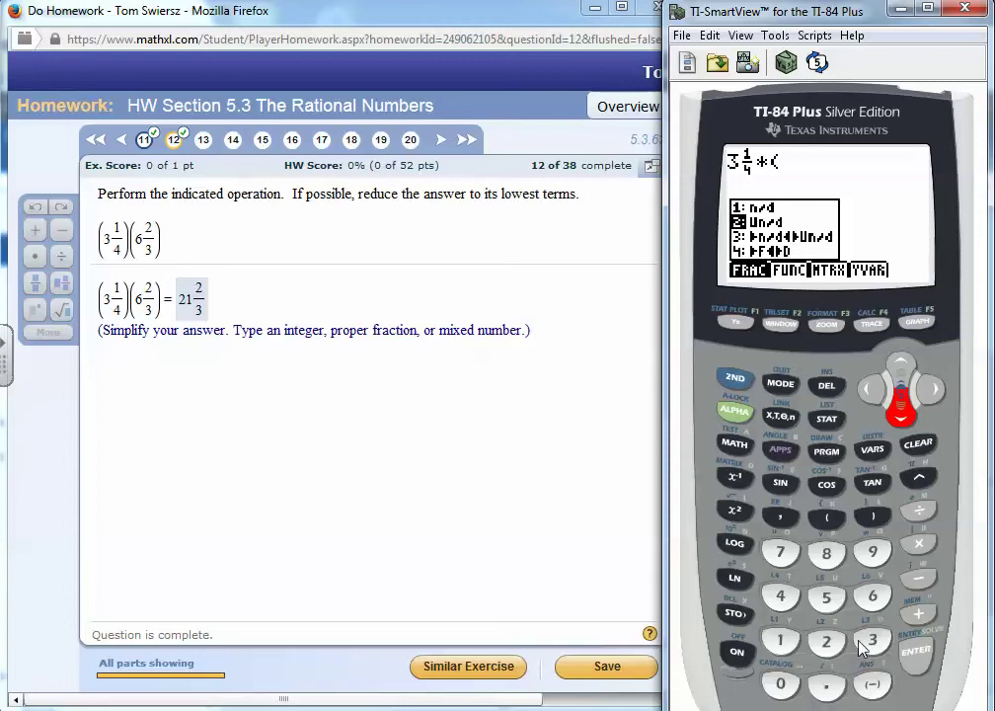
{"action": "left_click", "coordinate": [915, 651]}
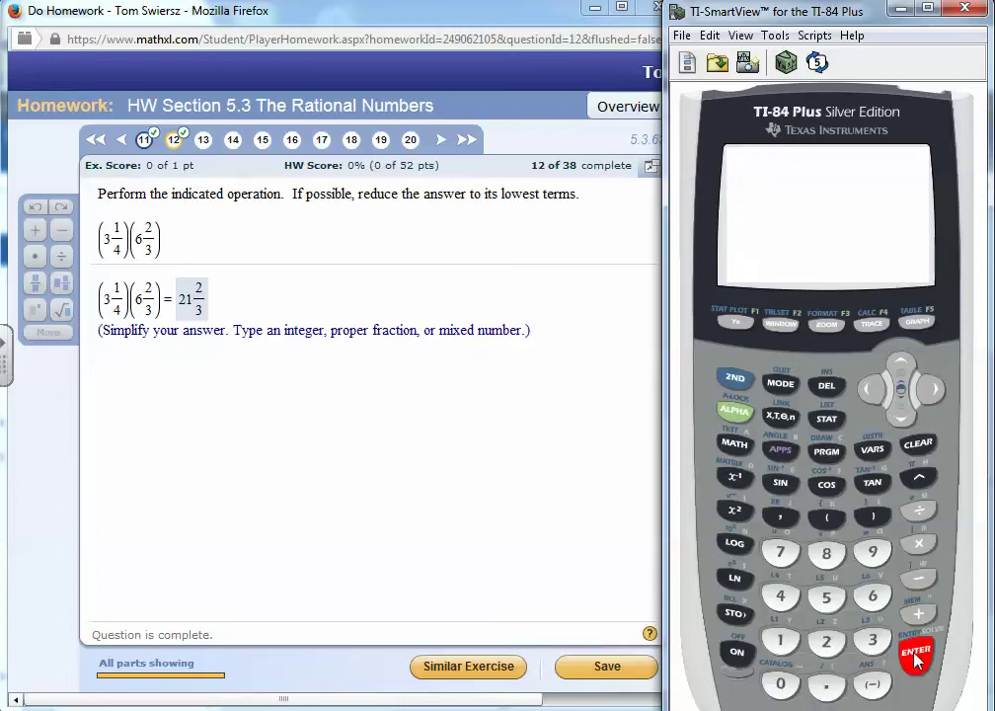
Fill the second template with 6 2/3, close the parenthesis and evaluate the product
{"action": "left_click", "coordinate": [873, 597]}
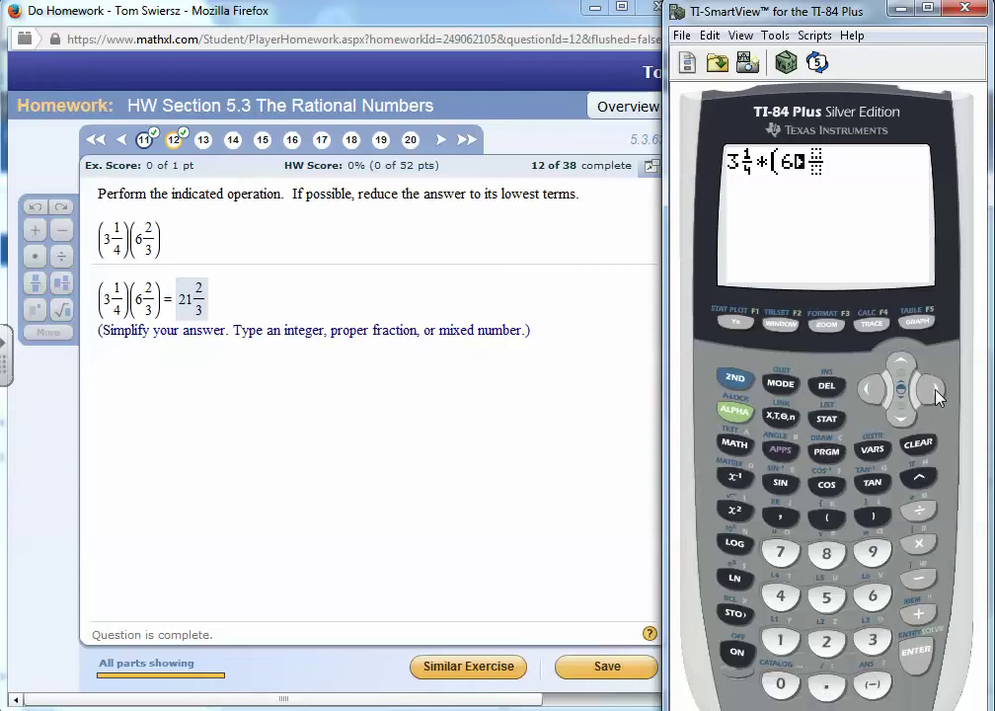
{"action": "key", "text": "Right"}
{"action": "left_click", "coordinate": [826, 642]}
{"action": "key", "text": "Down"}
{"action": "left_click", "coordinate": [874, 641]}
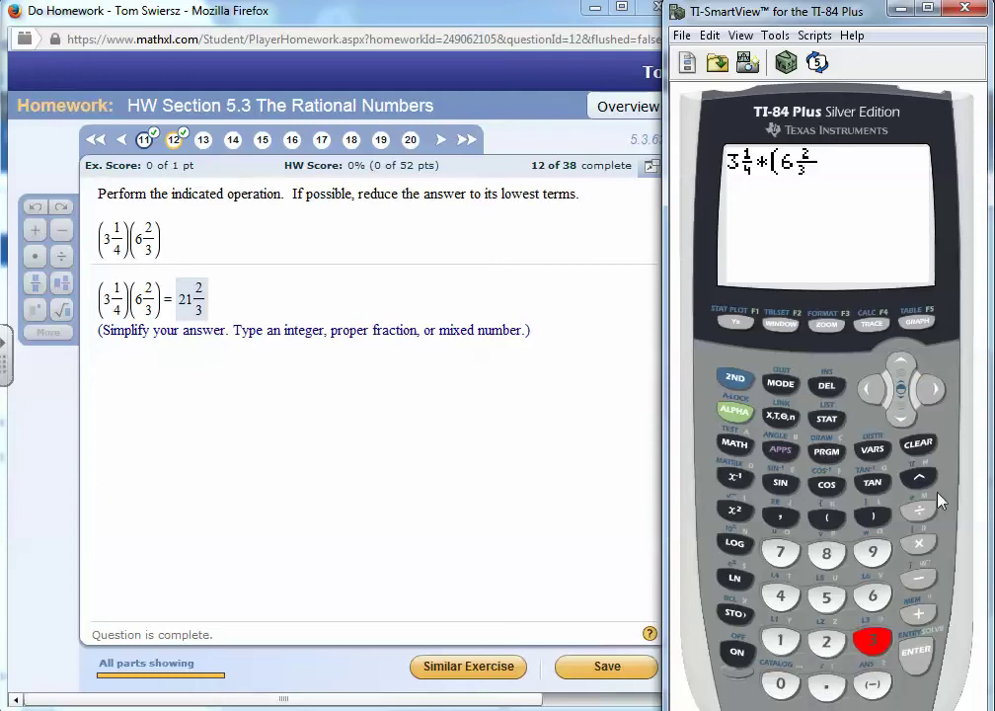
{"action": "left_click", "coordinate": [936, 391]}
{"action": "left_click", "coordinate": [873, 515]}
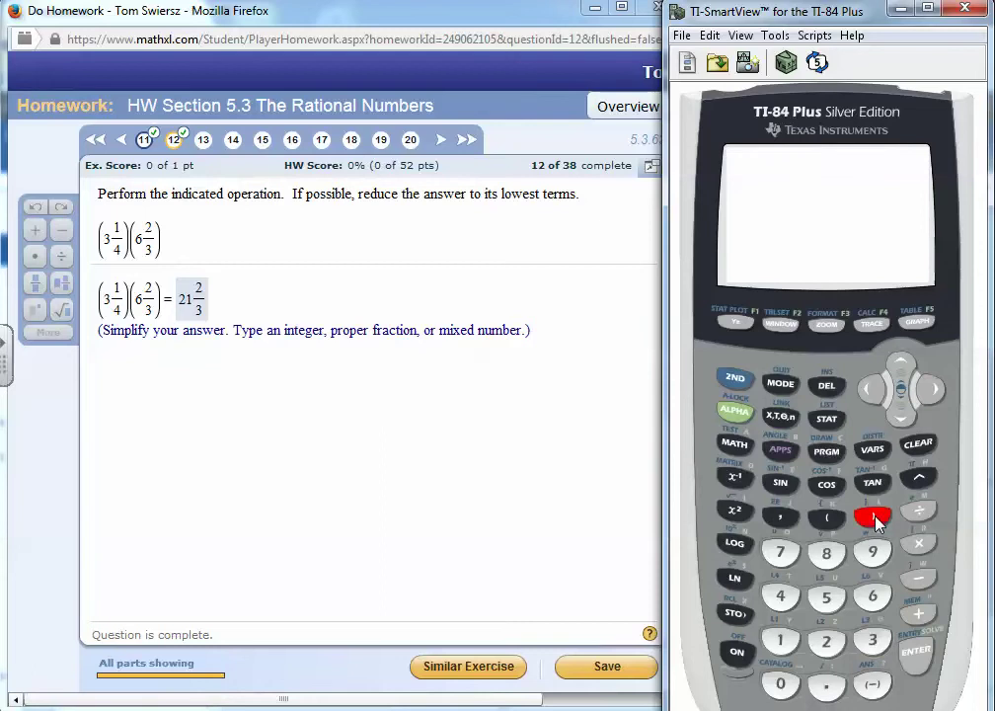
{"action": "left_click", "coordinate": [915, 660]}
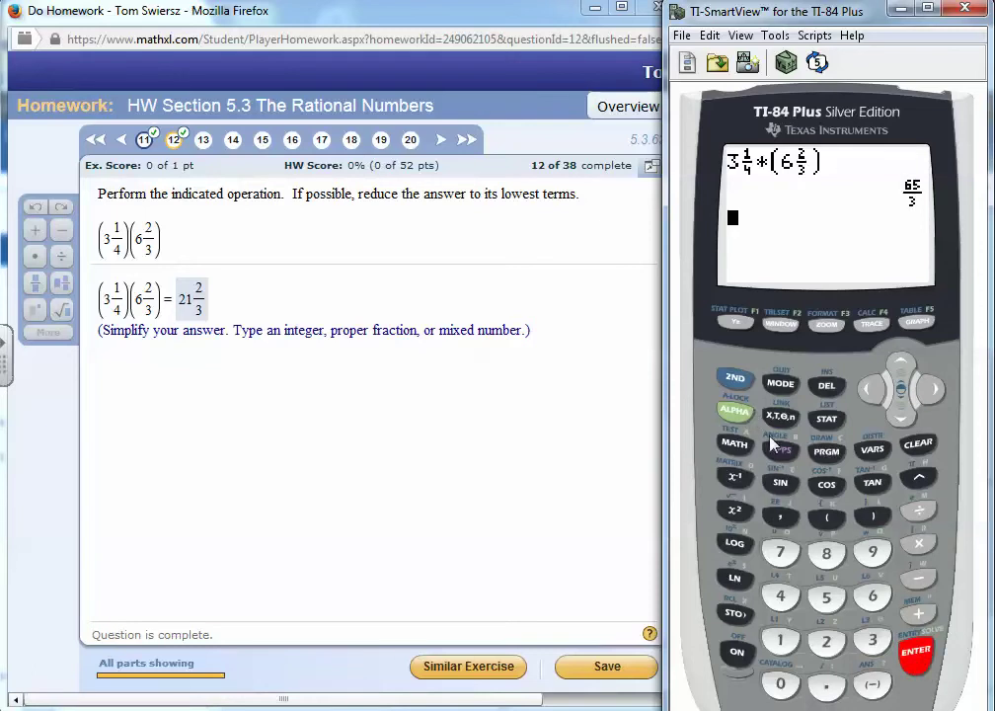
Convert the calculator's last answer to a mixed number with the n/d◄►Un/d conversion
{"action": "left_click", "coordinate": [734, 413]}
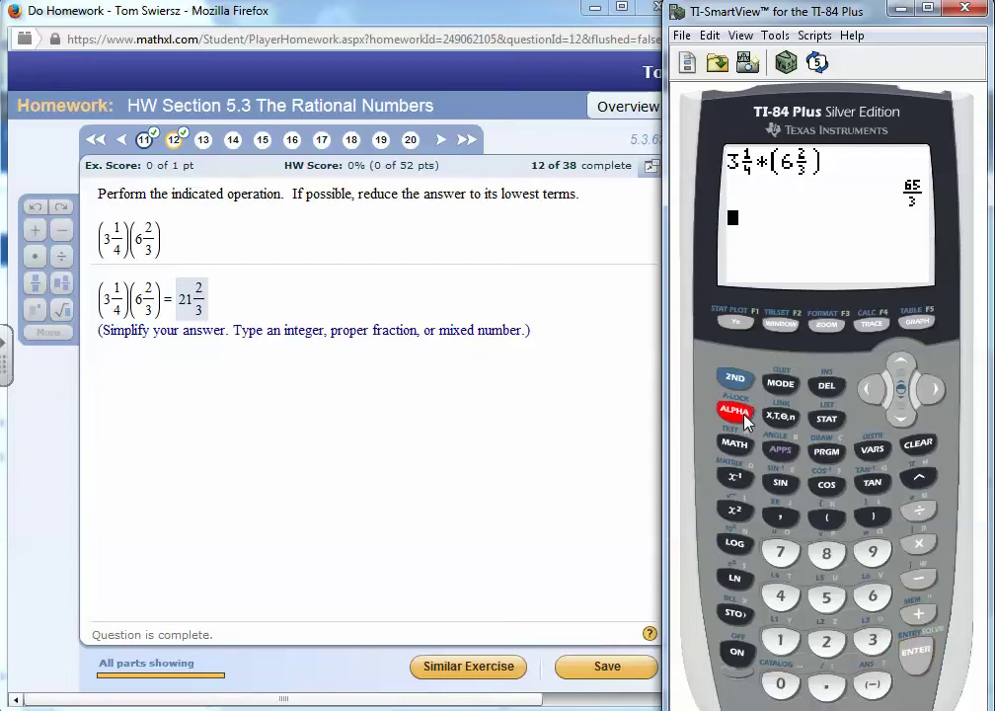
{"action": "left_click", "coordinate": [744, 323]}
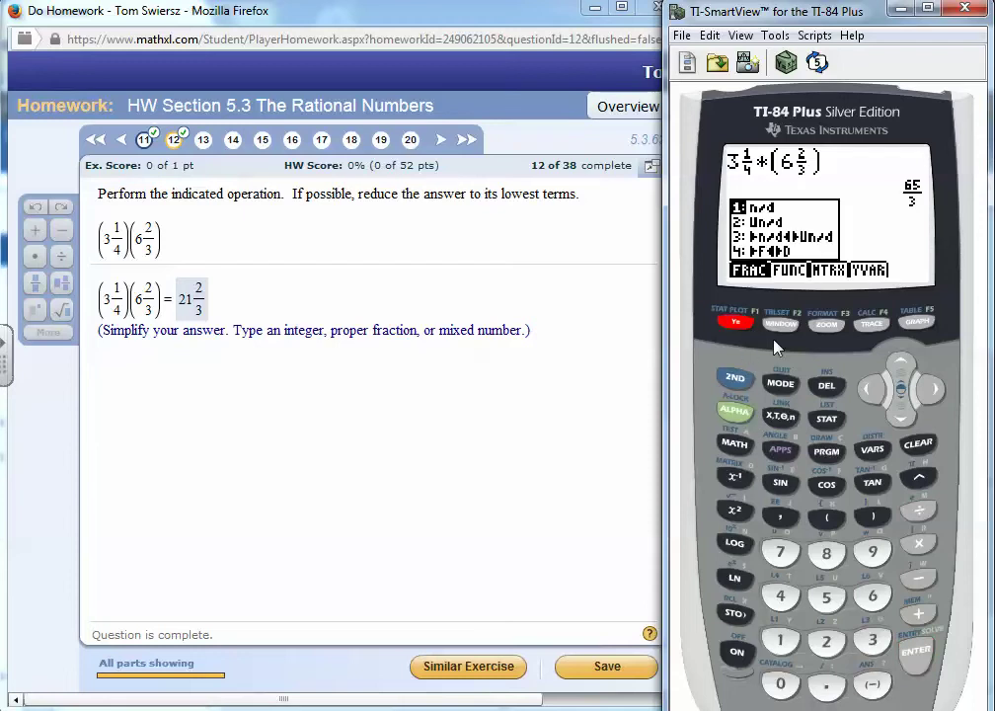
{"action": "left_click", "coordinate": [902, 419]}
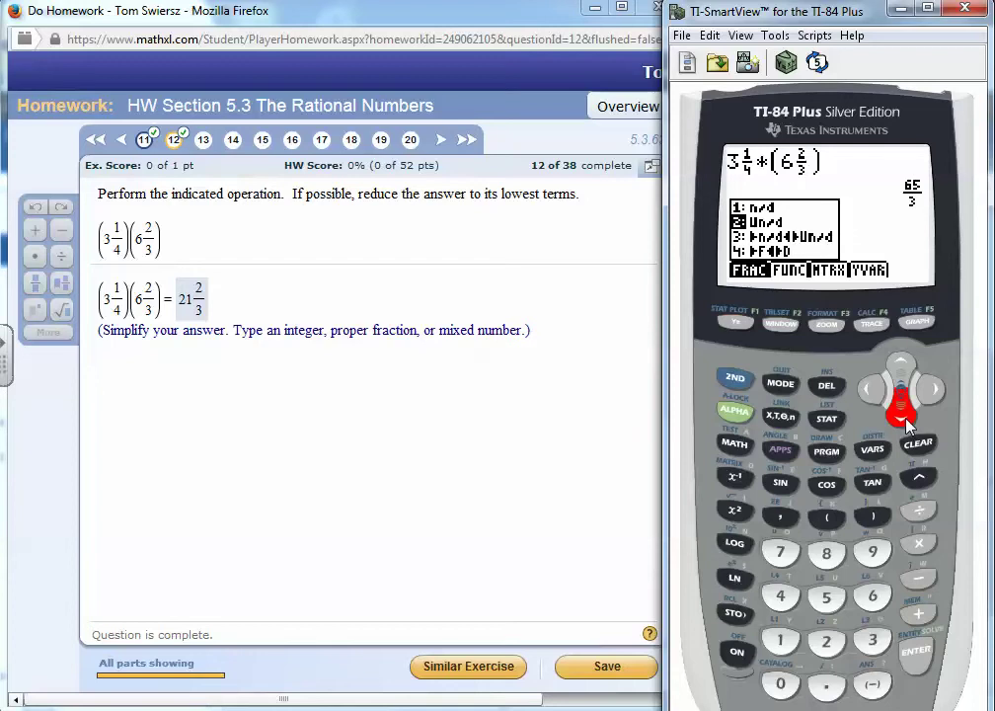
{"action": "left_click", "coordinate": [905, 418]}
{"action": "left_click", "coordinate": [918, 660]}
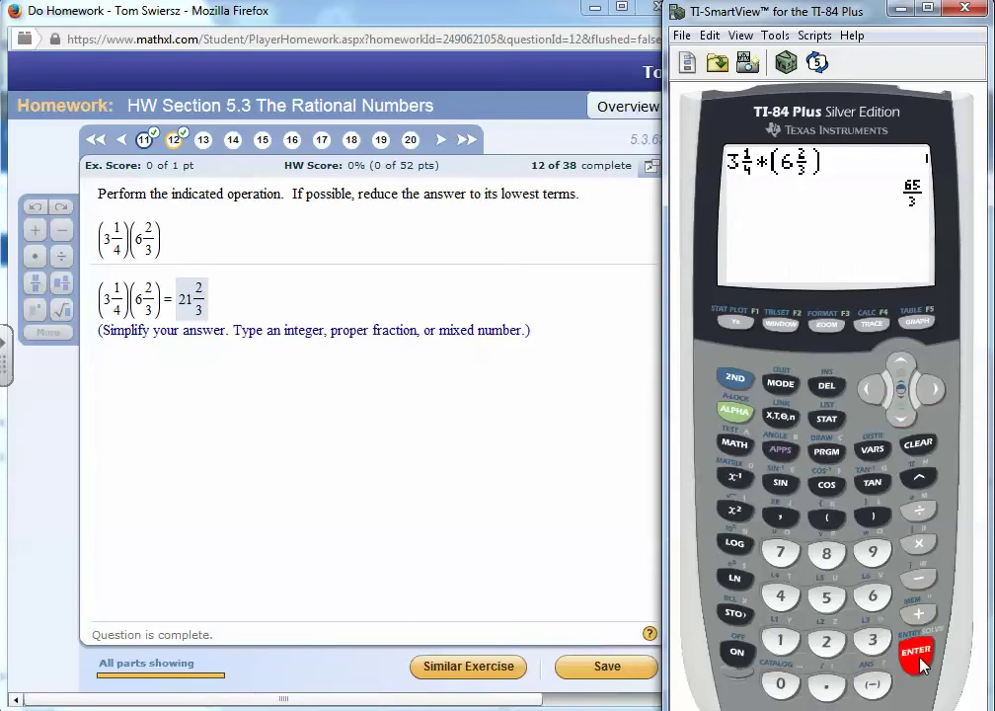
{"action": "left_click", "coordinate": [918, 660]}
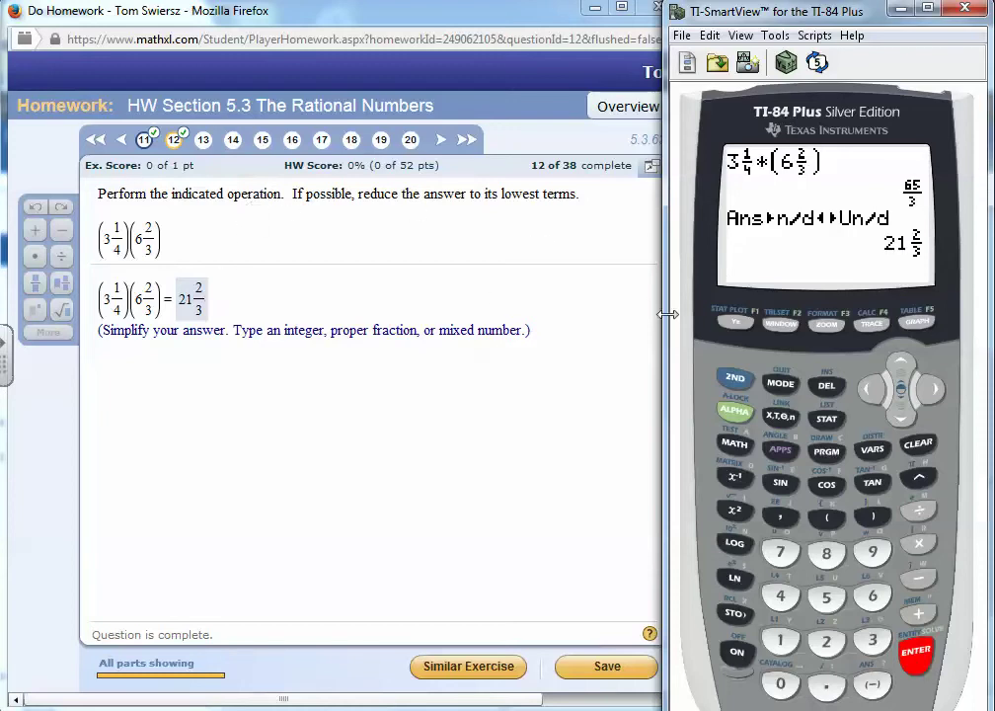
Open exercise 13 of the homework and clear the calculator's screen
{"action": "left_click", "coordinate": [444, 145]}
{"action": "left_click", "coordinate": [444, 145]}
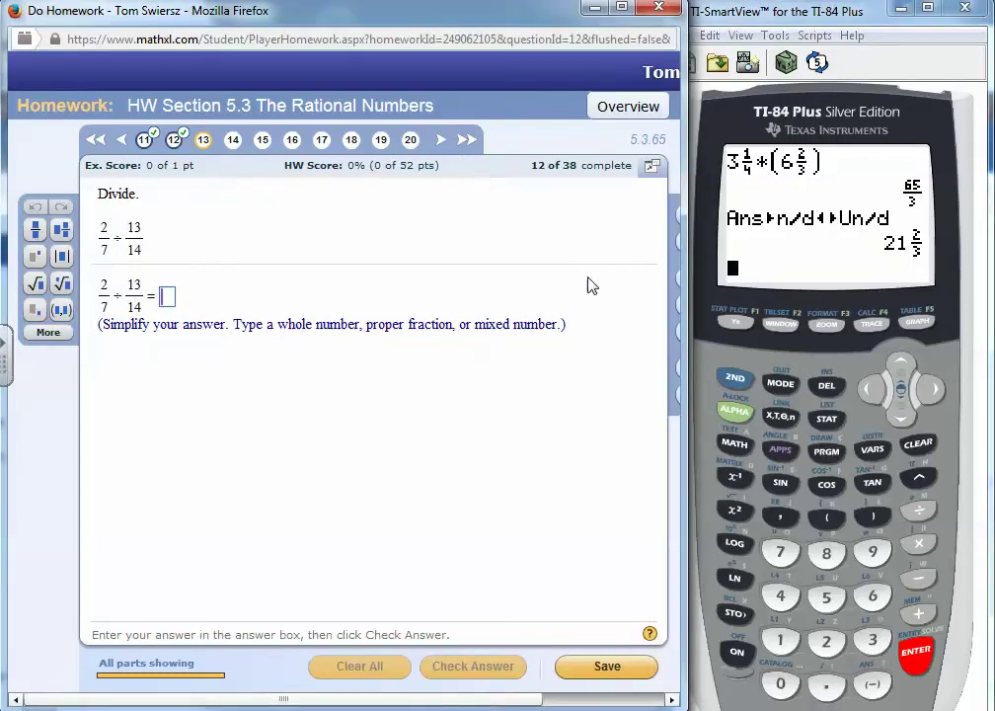
{"action": "left_click", "coordinate": [912, 346]}
{"action": "left_click", "coordinate": [917, 443]}
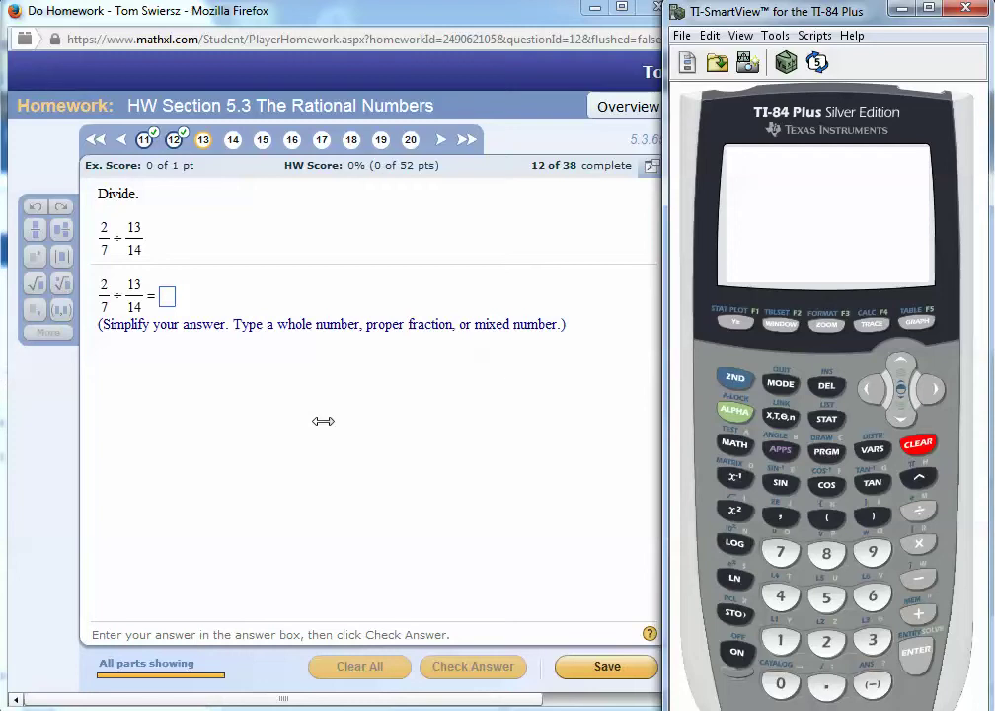
Handwrite the division 2/7 ÷ 13/14 followed by an equals sign below the exercise
{"action": "mouse_move", "coordinate": [177, 381]}
{"action": "left_mouse_down"}
{"action": "mouse_move", "coordinate": [206, 404]}
{"action": "mouse_move", "coordinate": [193, 469]}
{"action": "left_mouse_up"}
{"action": "left_click", "coordinate": [240, 446]}
{"action": "left_click_drag", "start_coordinate": [228, 419], "coordinate": [306, 422]}
{"action": "mouse_move", "coordinate": [277, 445]}
{"action": "left_mouse_down"}
{"action": "mouse_move", "coordinate": [280, 466]}
{"action": "mouse_move", "coordinate": [309, 463]}
{"action": "mouse_move", "coordinate": [305, 478]}
{"action": "left_mouse_up"}
{"action": "left_click_drag", "start_coordinate": [327, 431], "coordinate": [340, 430]}
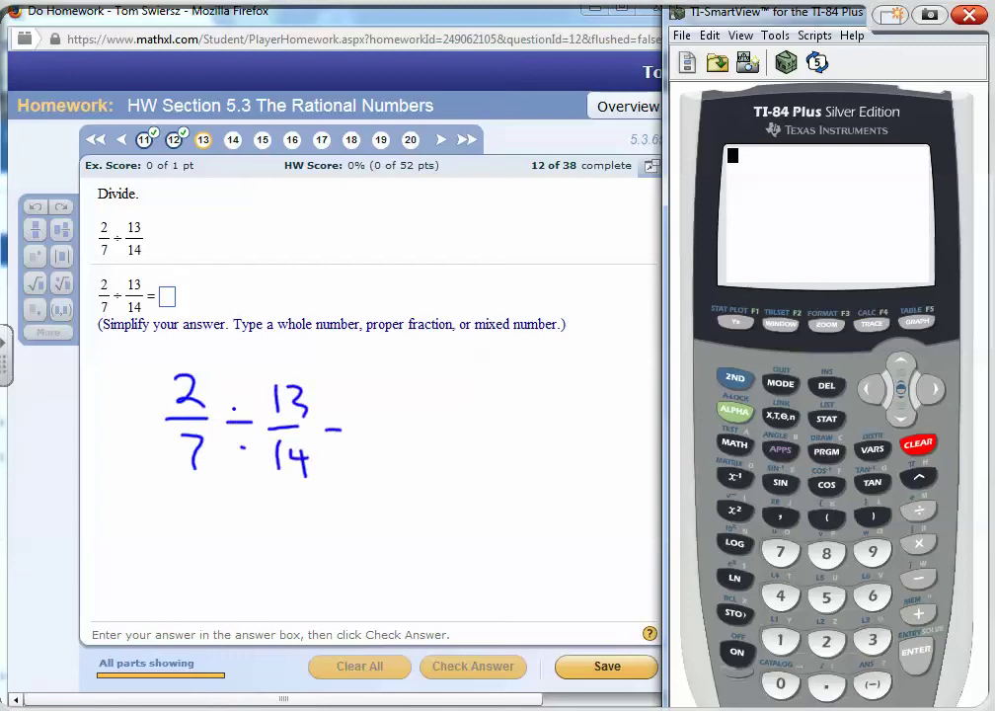
Handwrite the division rewritten as multiplication by the reciprocal, 2/7 · 14/13
{"action": "mouse_move", "coordinate": [387, 391]}
{"action": "left_mouse_down"}
{"action": "mouse_move", "coordinate": [426, 429]}
{"action": "mouse_move", "coordinate": [405, 483]}
{"action": "left_mouse_up"}
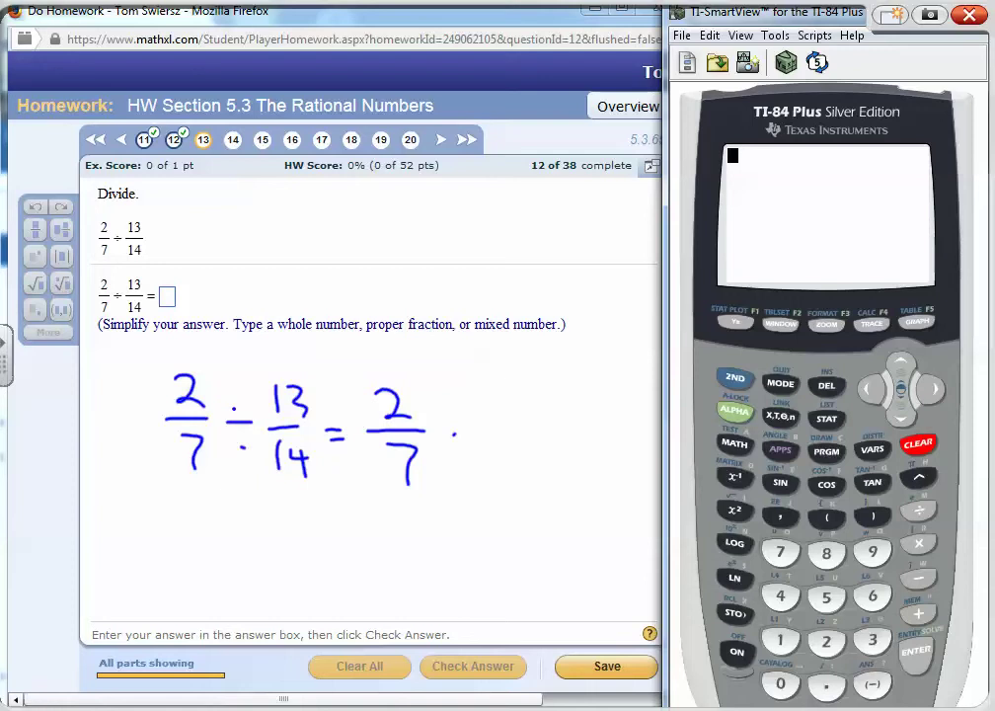
{"action": "mouse_move", "coordinate": [485, 395]}
{"action": "left_mouse_down"}
{"action": "mouse_move", "coordinate": [482, 429]}
{"action": "mouse_move", "coordinate": [526, 416]}
{"action": "left_mouse_up"}
{"action": "mouse_move", "coordinate": [519, 395]}
{"action": "left_mouse_down"}
{"action": "mouse_move", "coordinate": [530, 440]}
{"action": "mouse_move", "coordinate": [492, 489]}
{"action": "left_mouse_up"}
{"action": "mouse_move", "coordinate": [502, 456]}
{"action": "left_mouse_down"}
{"action": "mouse_move", "coordinate": [522, 464]}
{"action": "mouse_move", "coordinate": [505, 485]}
{"action": "left_mouse_up"}
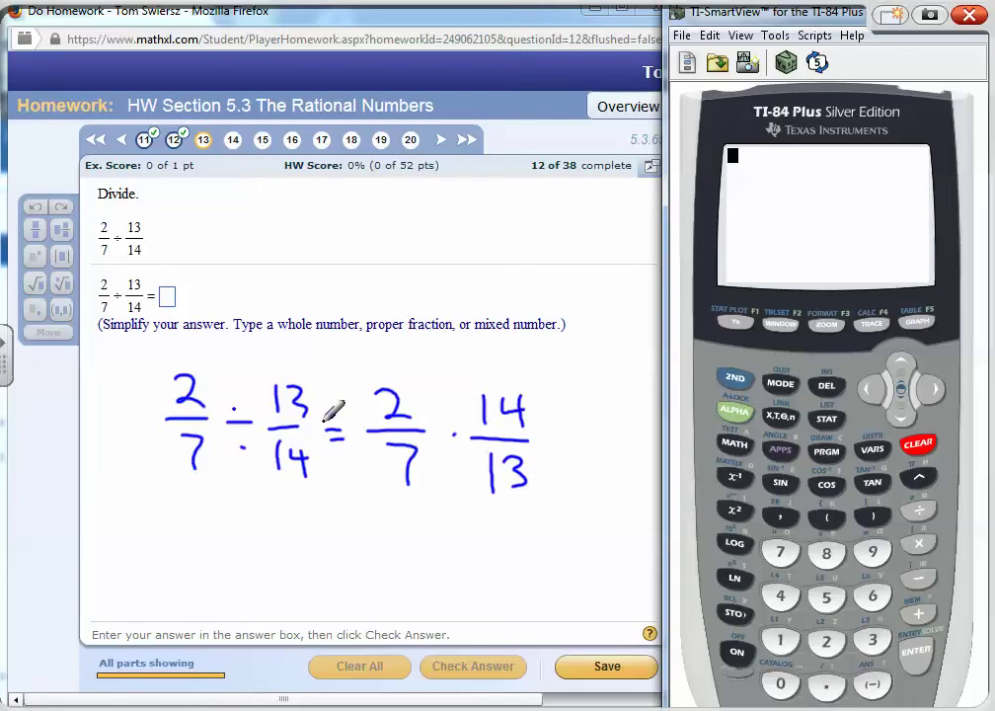
Cancel the 7 to 1 and the 14 to 2 in the handwritten product, and write the result = 4/13
{"action": "mouse_move", "coordinate": [393, 449]}
{"action": "left_mouse_down"}
{"action": "mouse_move", "coordinate": [427, 476]}
{"action": "mouse_move", "coordinate": [416, 540]}
{"action": "left_mouse_up"}
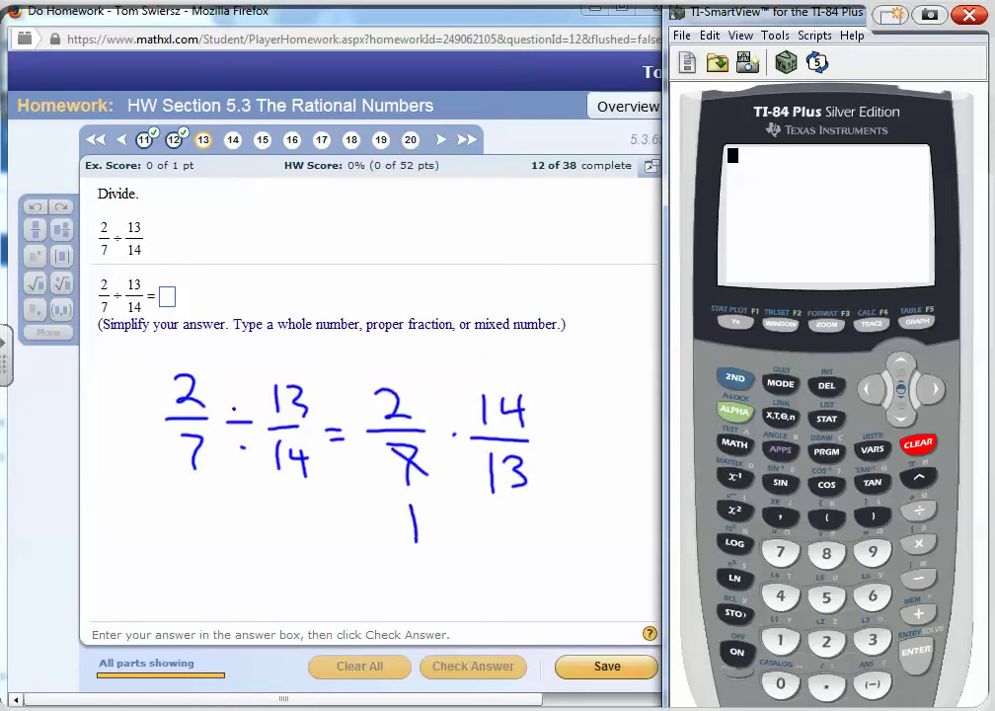
{"action": "left_click_drag", "start_coordinate": [479, 392], "coordinate": [513, 422]}
{"action": "left_click_drag", "start_coordinate": [513, 364], "coordinate": [521, 383]}
{"action": "left_click_drag", "start_coordinate": [595, 412], "coordinate": [626, 437]}
{"action": "mouse_move", "coordinate": [619, 414]}
{"action": "left_mouse_down"}
{"action": "mouse_move", "coordinate": [620, 446]}
{"action": "mouse_move", "coordinate": [645, 449]}
{"action": "left_mouse_up"}
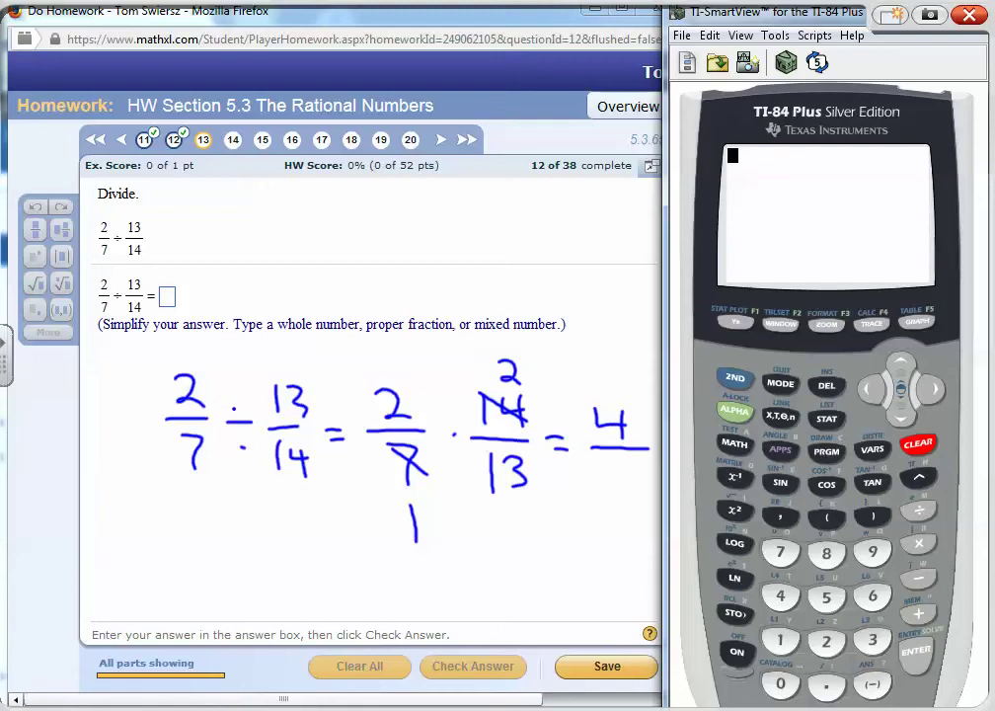
{"action": "mouse_move", "coordinate": [609, 465]}
{"action": "left_mouse_down"}
{"action": "mouse_move", "coordinate": [611, 502]}
{"action": "mouse_move", "coordinate": [625, 501]}
{"action": "left_mouse_up"}
Close the ink layer and submit 4/13 as the answer to the division exercise, dismissing the feedback
{"action": "right_click", "coordinate": [578, 548]}
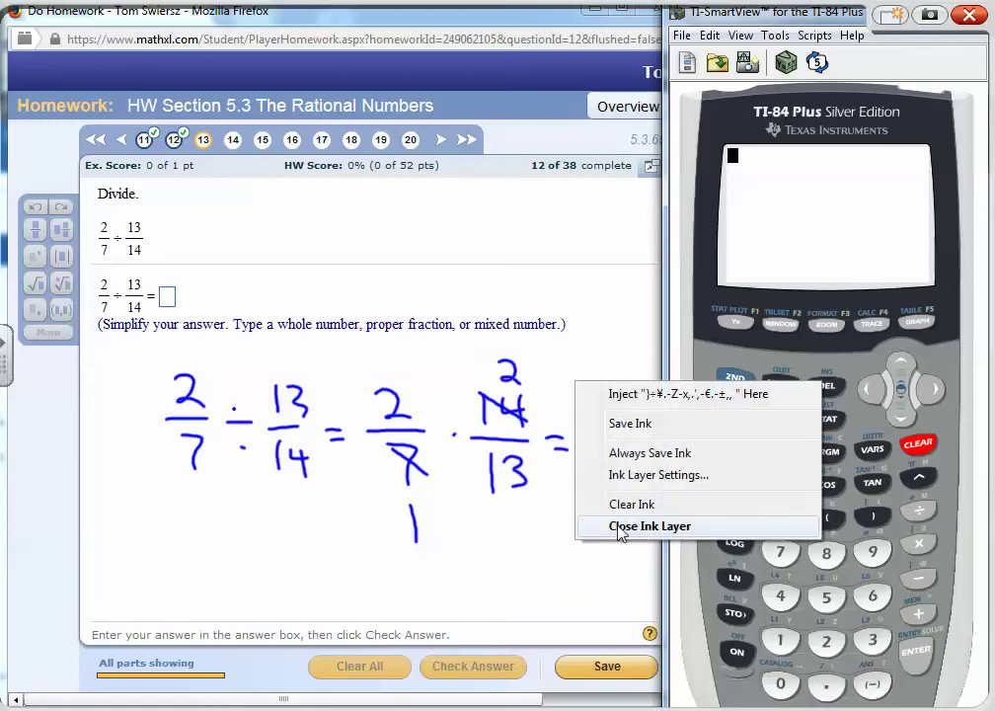
{"action": "left_click", "coordinate": [617, 526]}
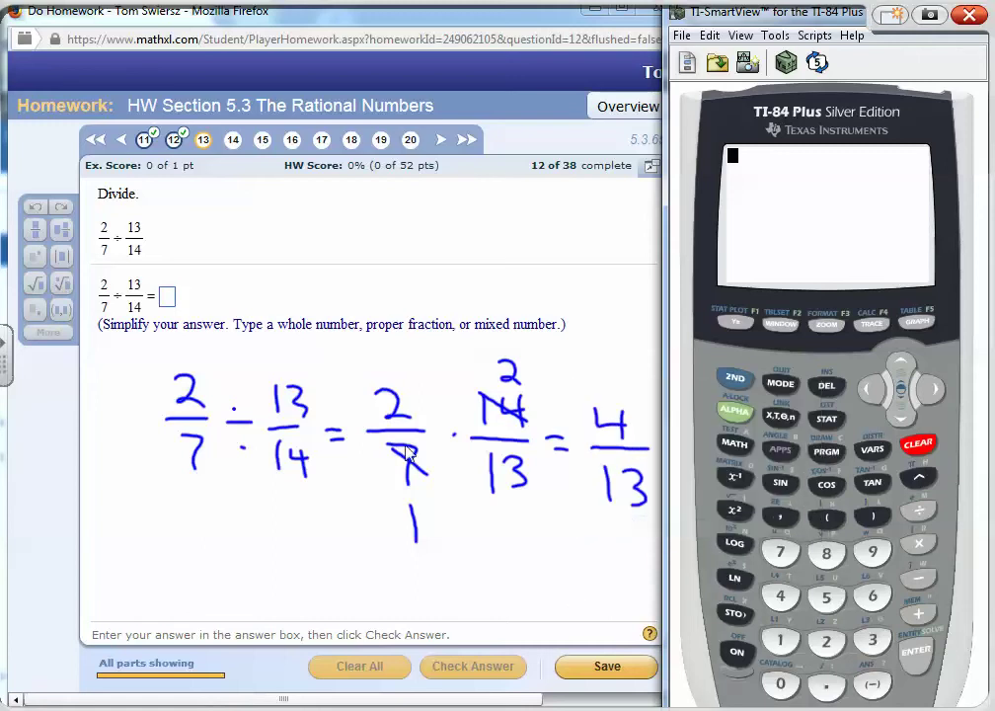
{"action": "left_click", "coordinate": [168, 298]}
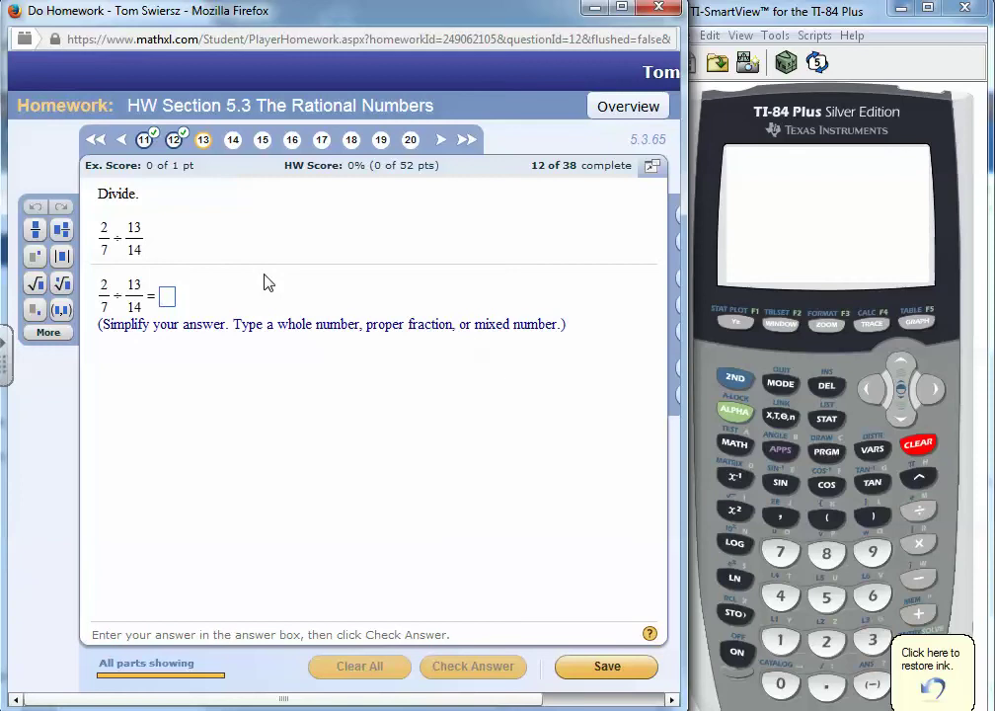
{"action": "type", "text": "4/13"}
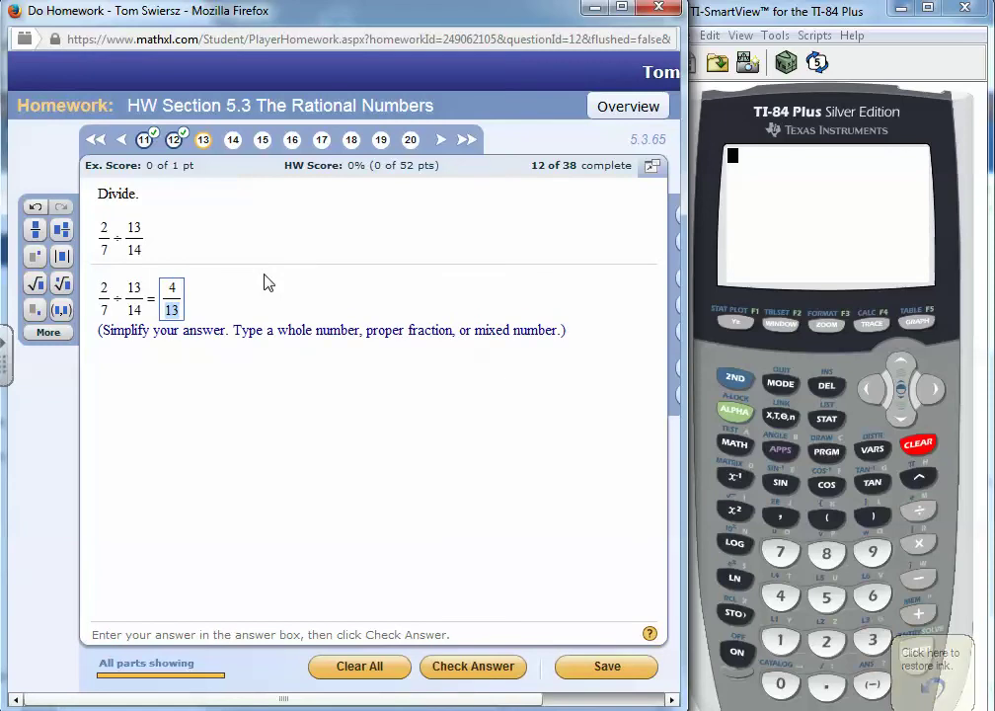
{"action": "key", "text": "Return"}
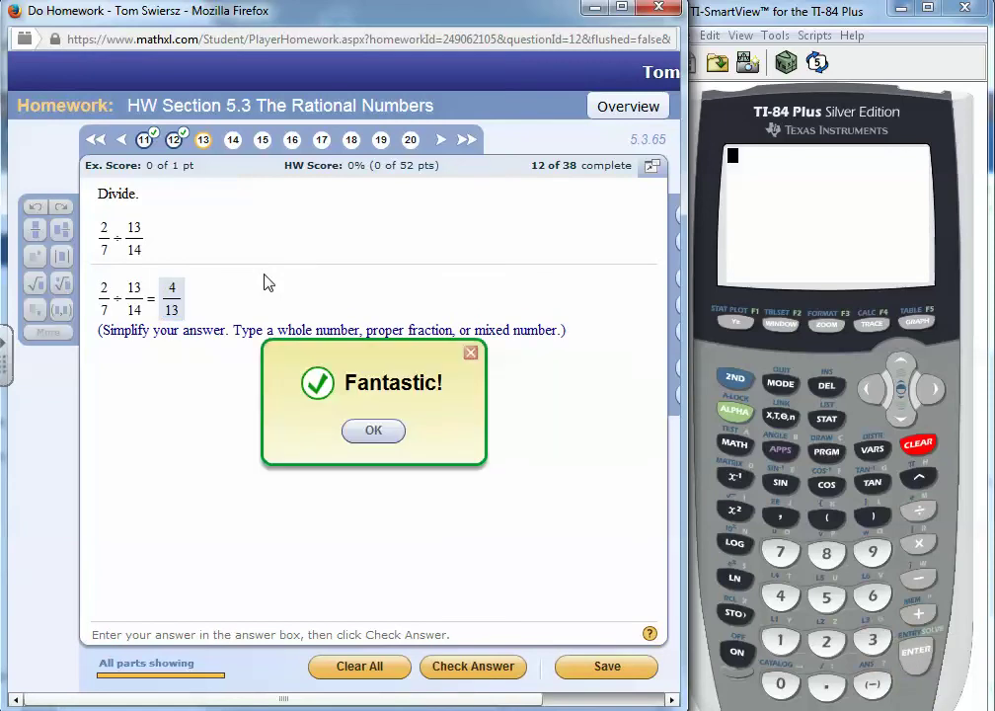
{"action": "key", "text": "Return"}
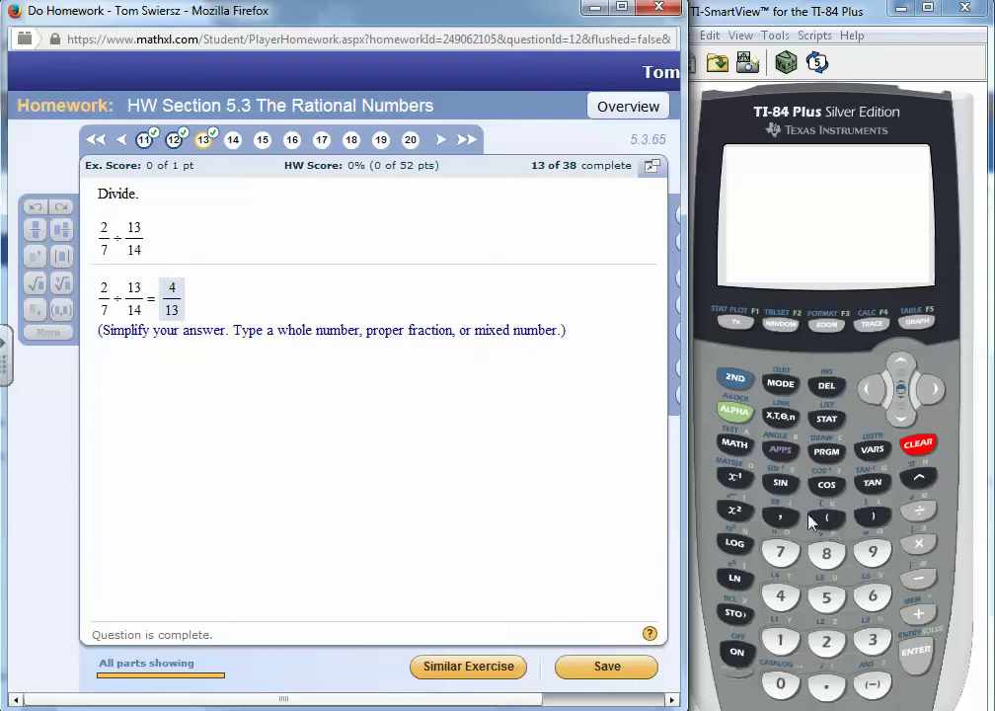
Enter the first fraction of the division on the calculator as (2/7), in parentheses
{"action": "left_click", "coordinate": [835, 528]}
{"action": "left_click", "coordinate": [834, 528]}
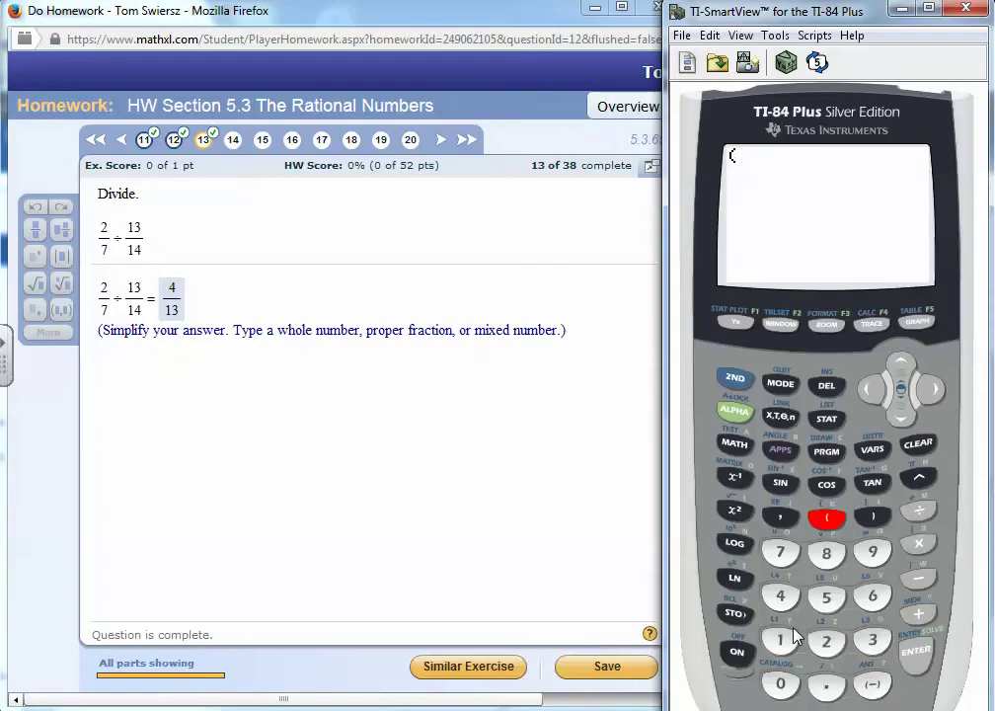
{"action": "left_click", "coordinate": [827, 642]}
{"action": "left_click", "coordinate": [919, 512]}
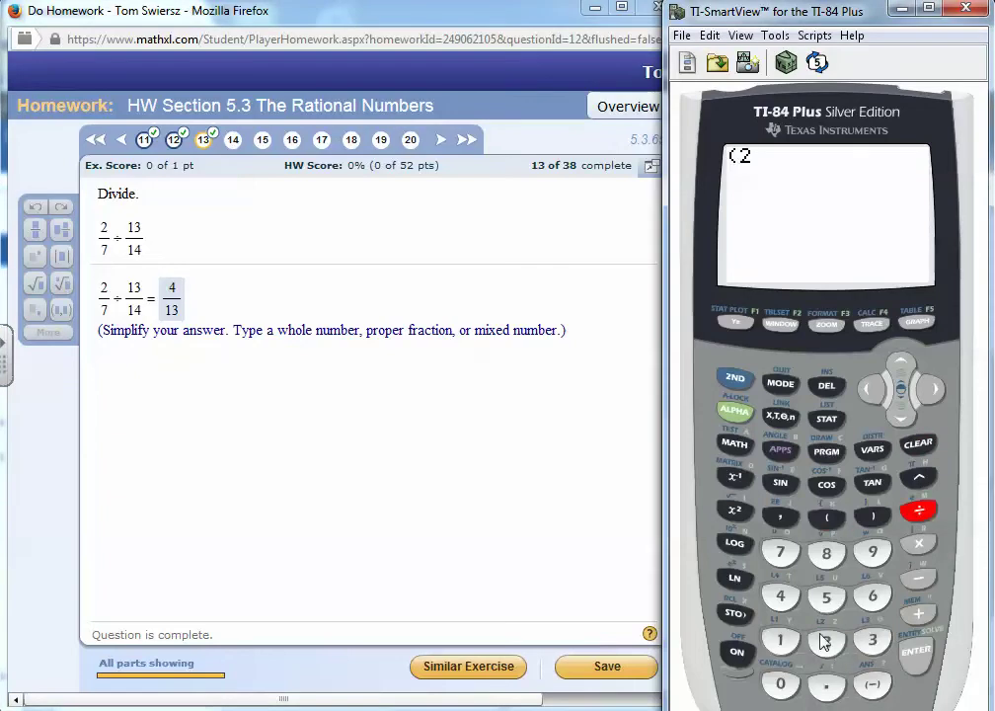
{"action": "left_click", "coordinate": [781, 553]}
{"action": "left_click", "coordinate": [872, 515]}
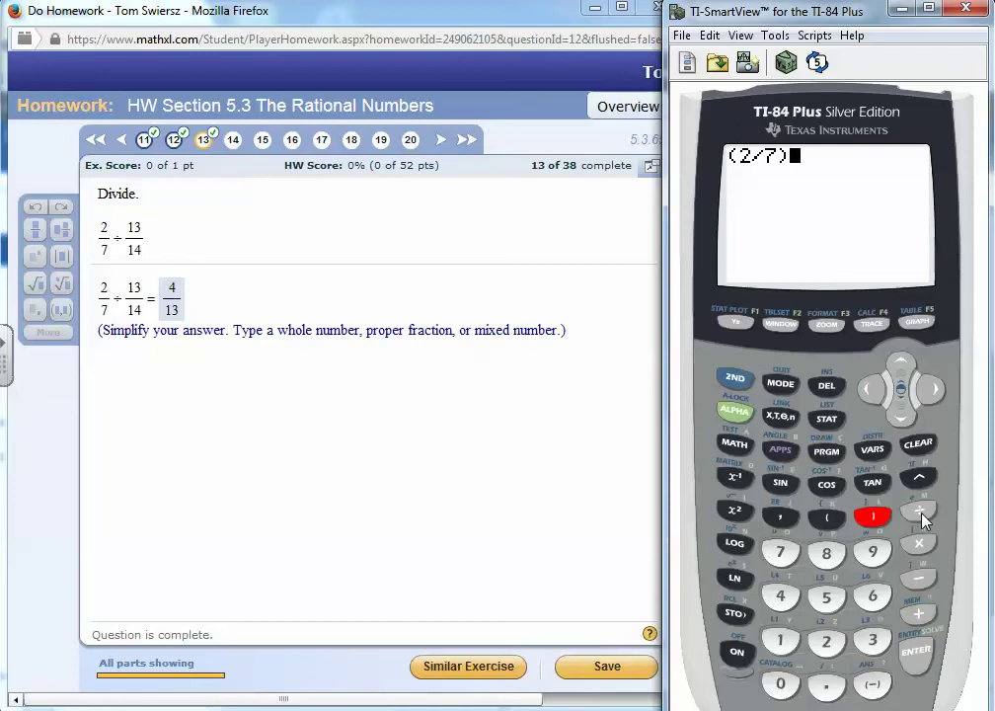
Divide the entered fraction by (13/14) in parentheses on the calculator, evaluate it, and convert the answer to a fraction
{"action": "left_click", "coordinate": [920, 512]}
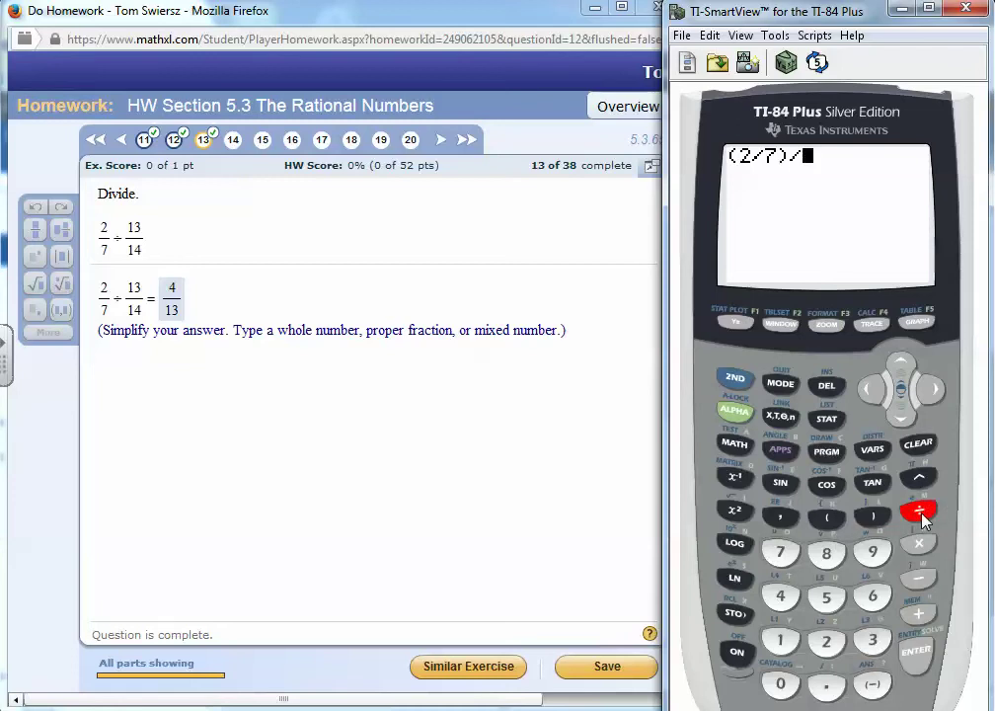
{"action": "left_click", "coordinate": [832, 523]}
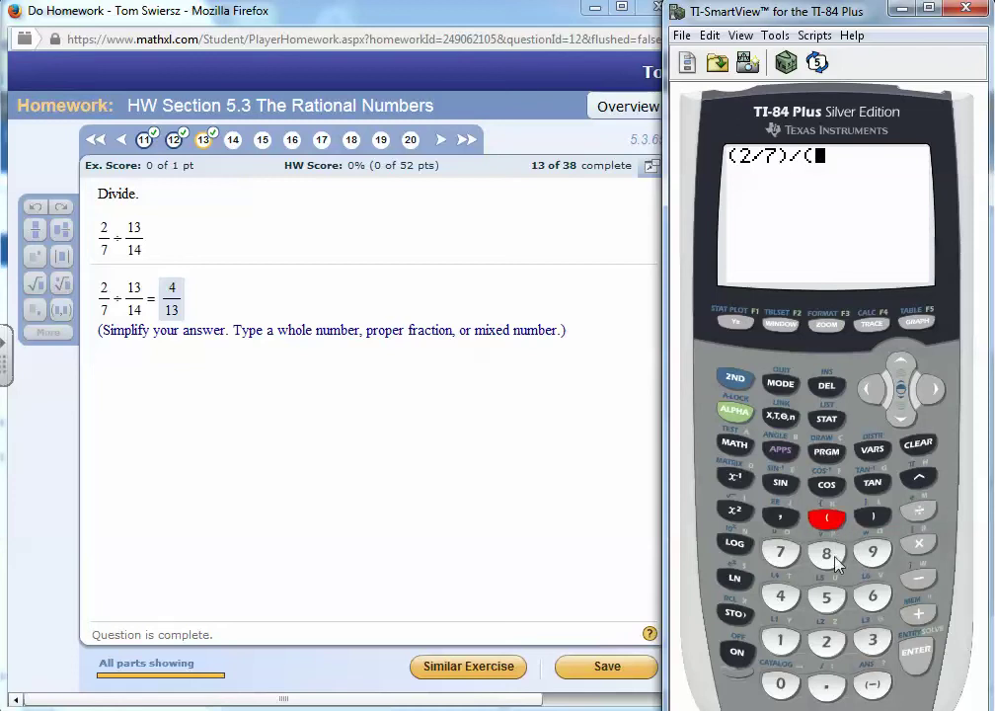
{"action": "left_click", "coordinate": [781, 644]}
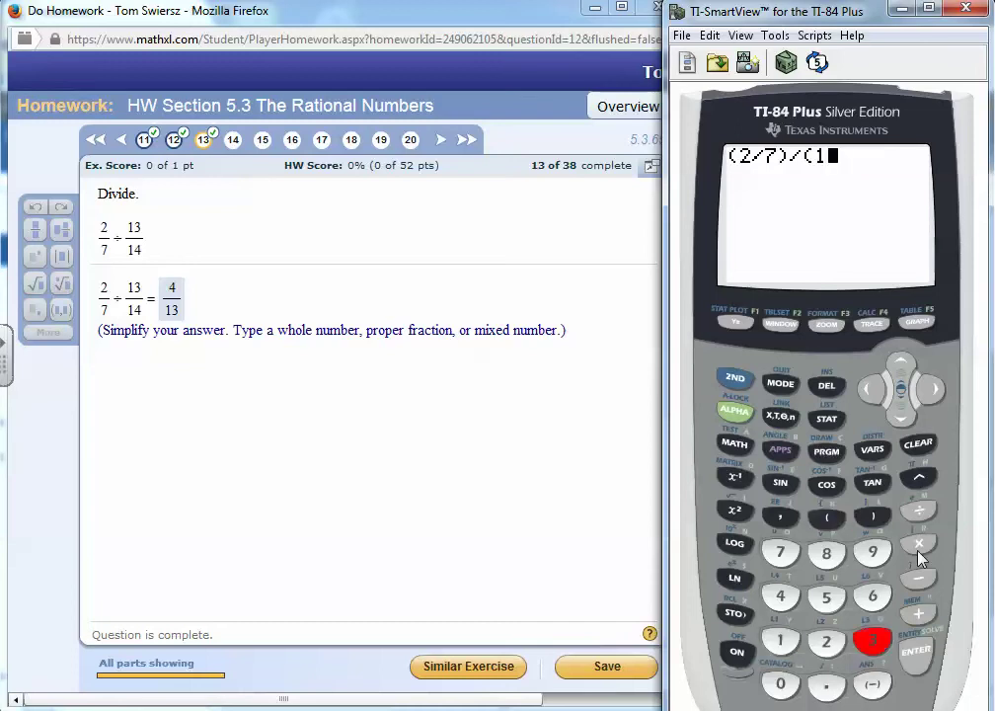
{"action": "left_click", "coordinate": [917, 511]}
{"action": "left_click", "coordinate": [780, 639]}
{"action": "left_click", "coordinate": [779, 595]}
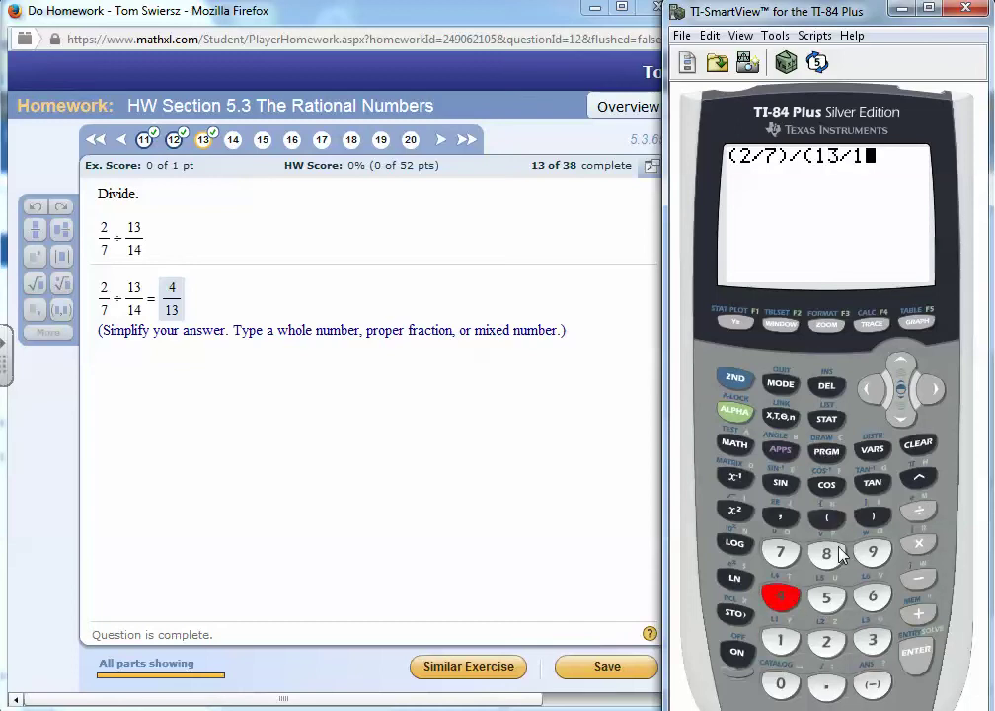
{"action": "left_click", "coordinate": [872, 515]}
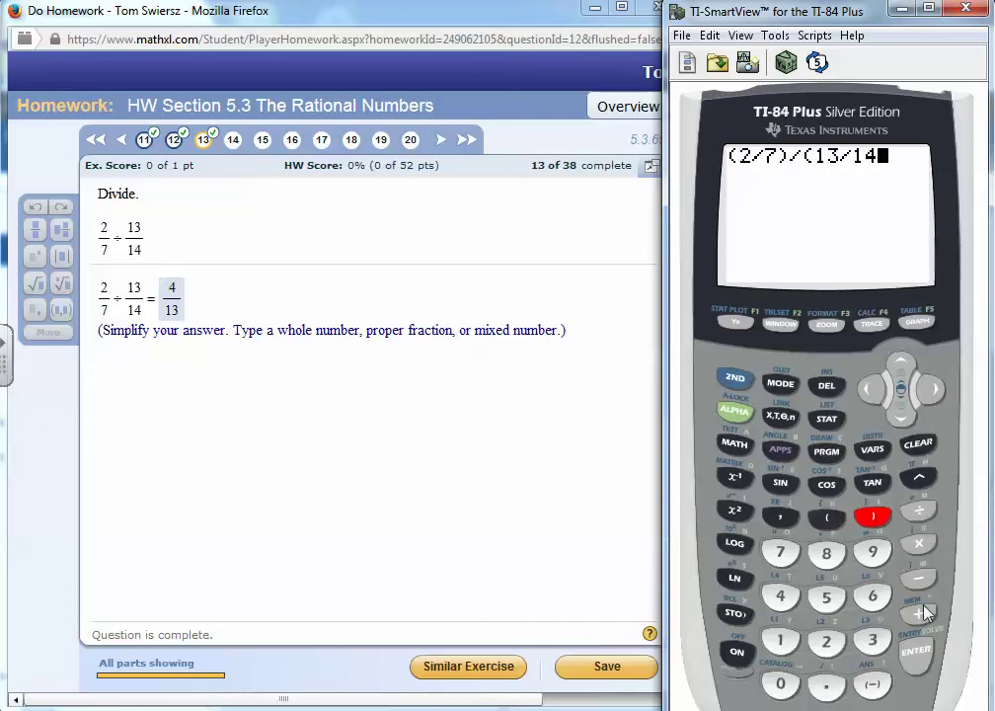
{"action": "left_click", "coordinate": [924, 662]}
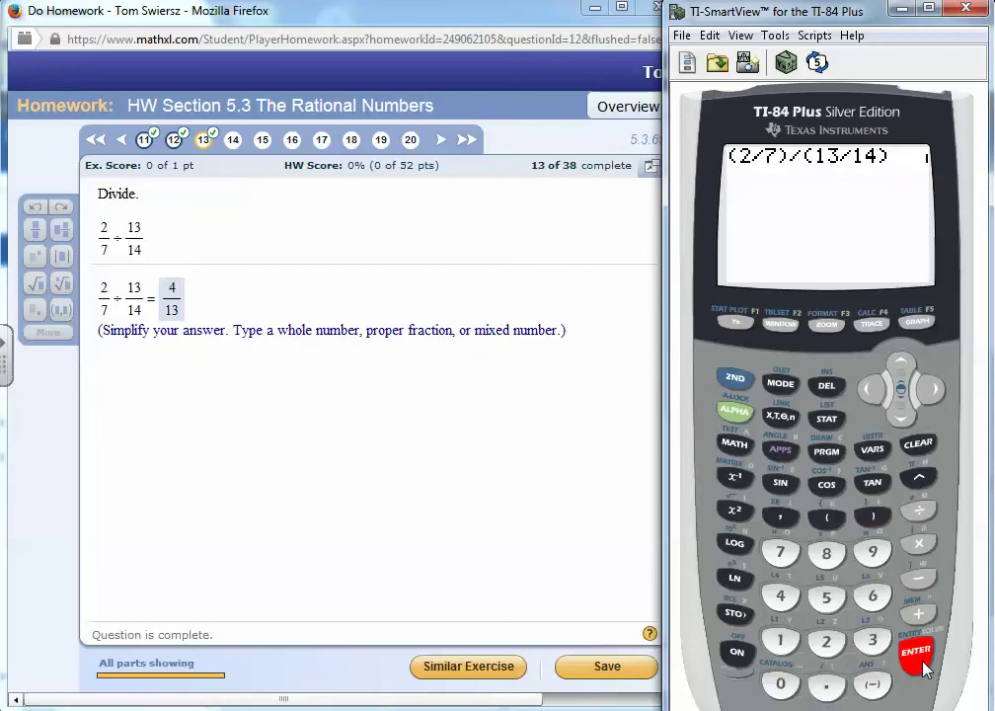
{"action": "left_click", "coordinate": [733, 446]}
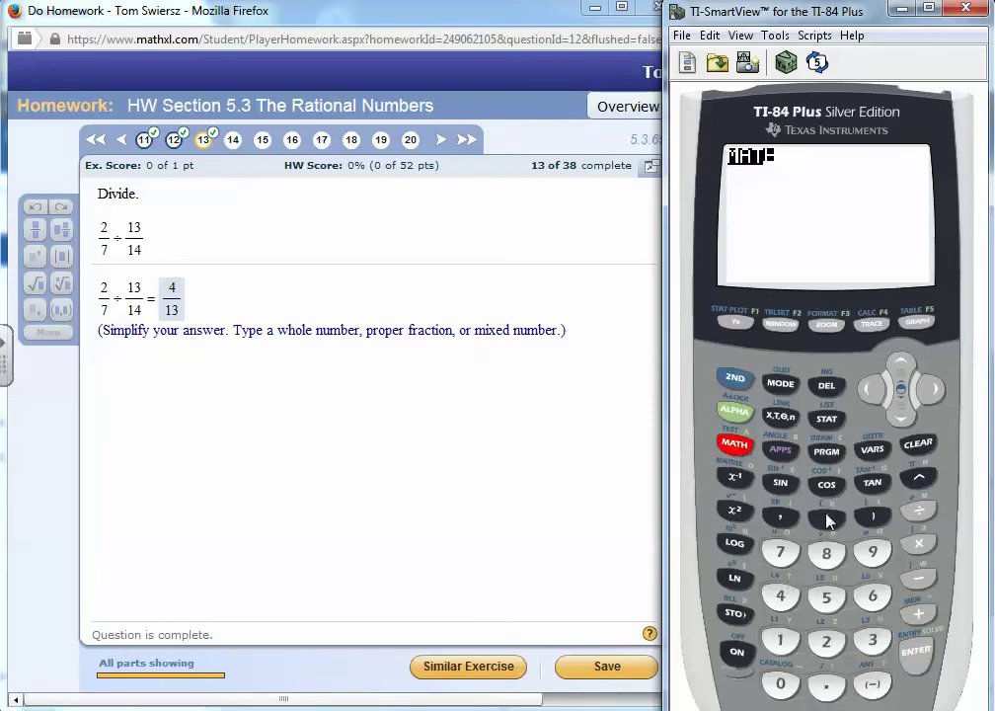
{"action": "left_click", "coordinate": [916, 656]}
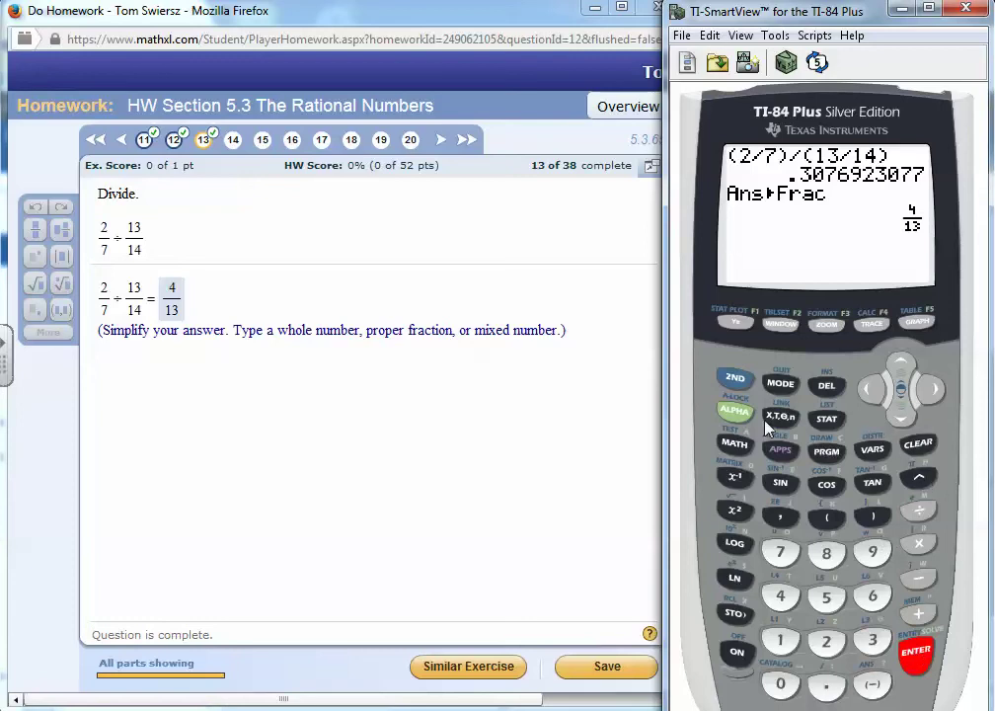
Start the division again on the calculator with 2/7 as a stacked n/d fraction followed by the division sign
{"action": "left_click", "coordinate": [734, 412]}
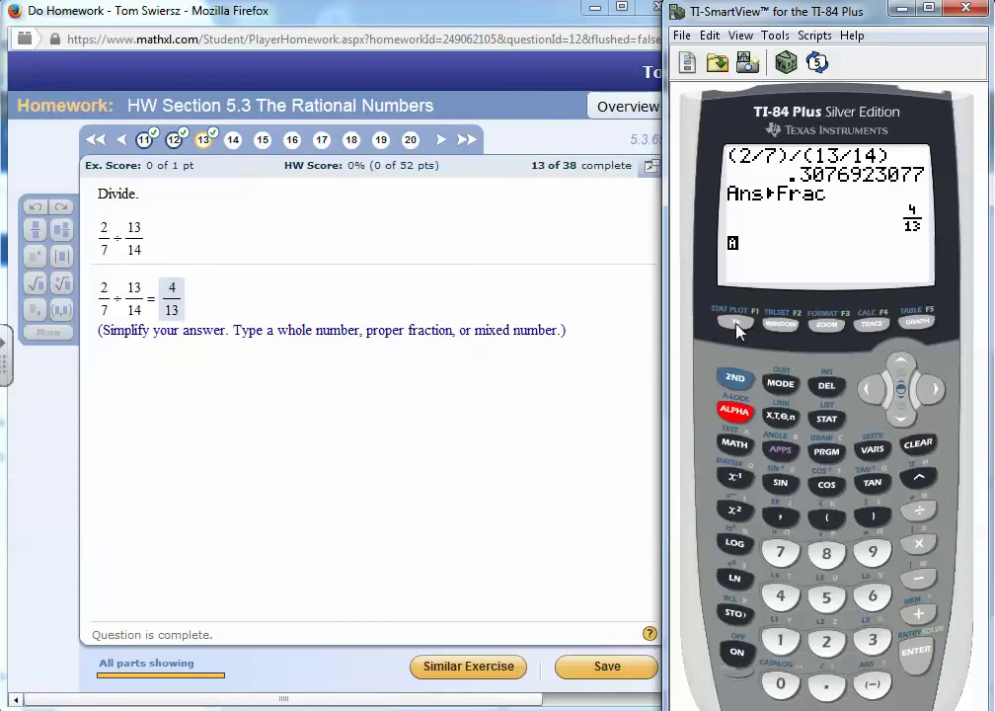
{"action": "left_click", "coordinate": [736, 323]}
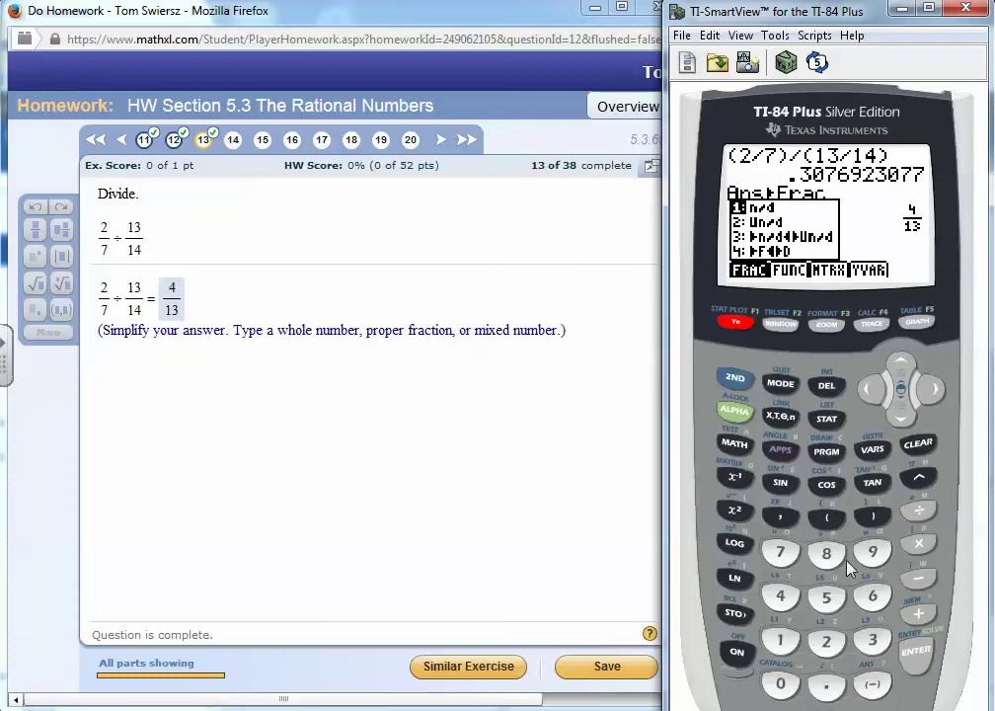
{"action": "left_click", "coordinate": [916, 663]}
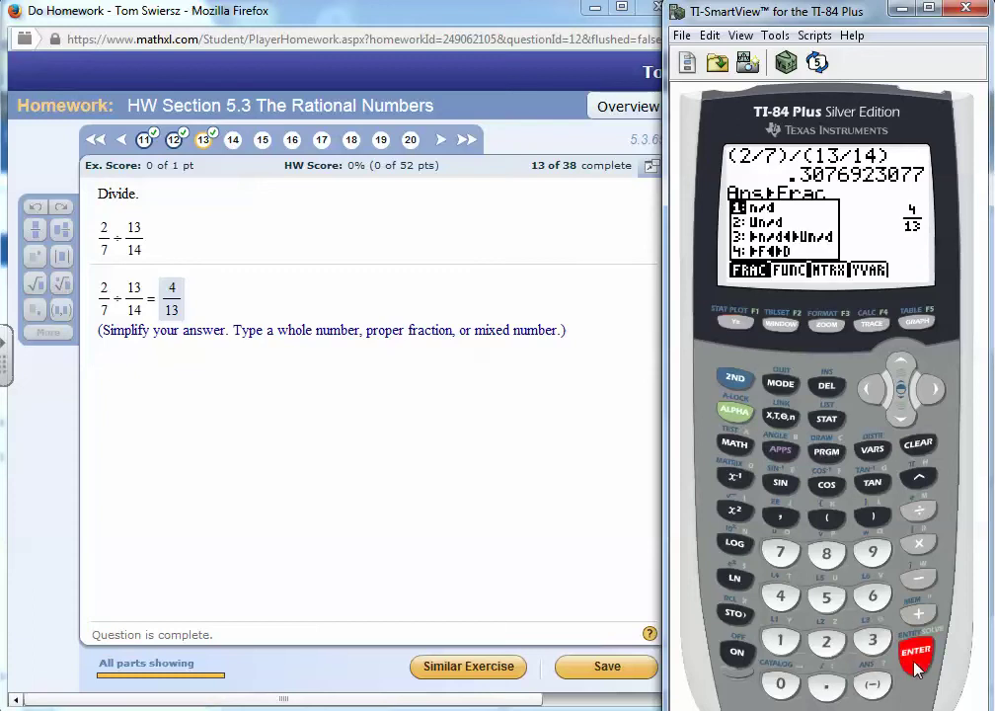
{"action": "left_click", "coordinate": [826, 641]}
{"action": "left_click", "coordinate": [914, 414]}
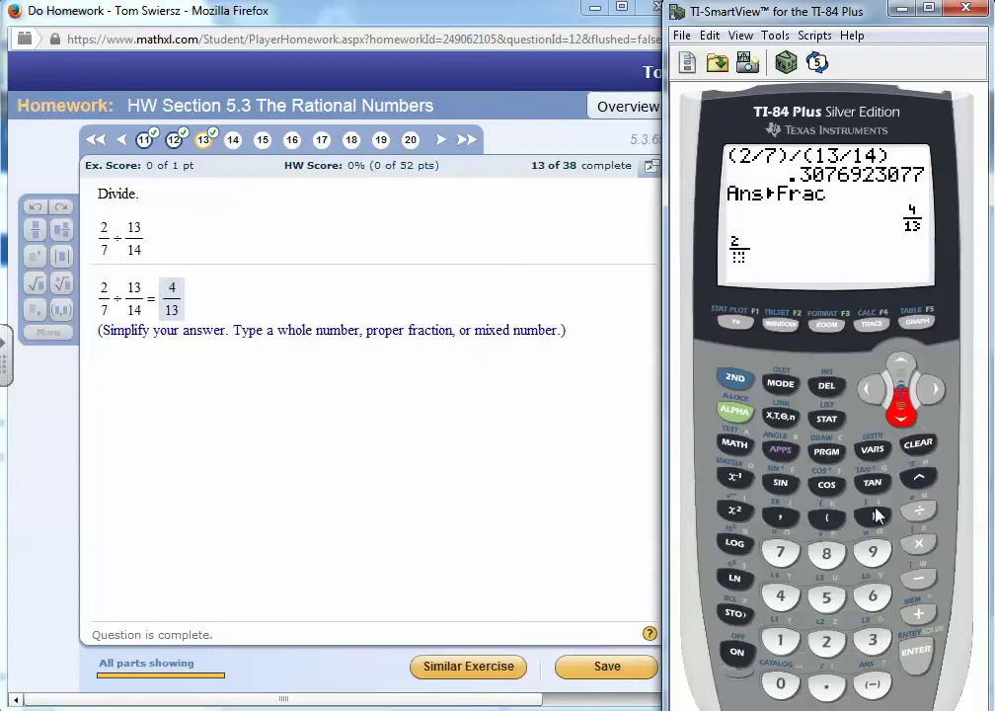
{"action": "left_click", "coordinate": [780, 551]}
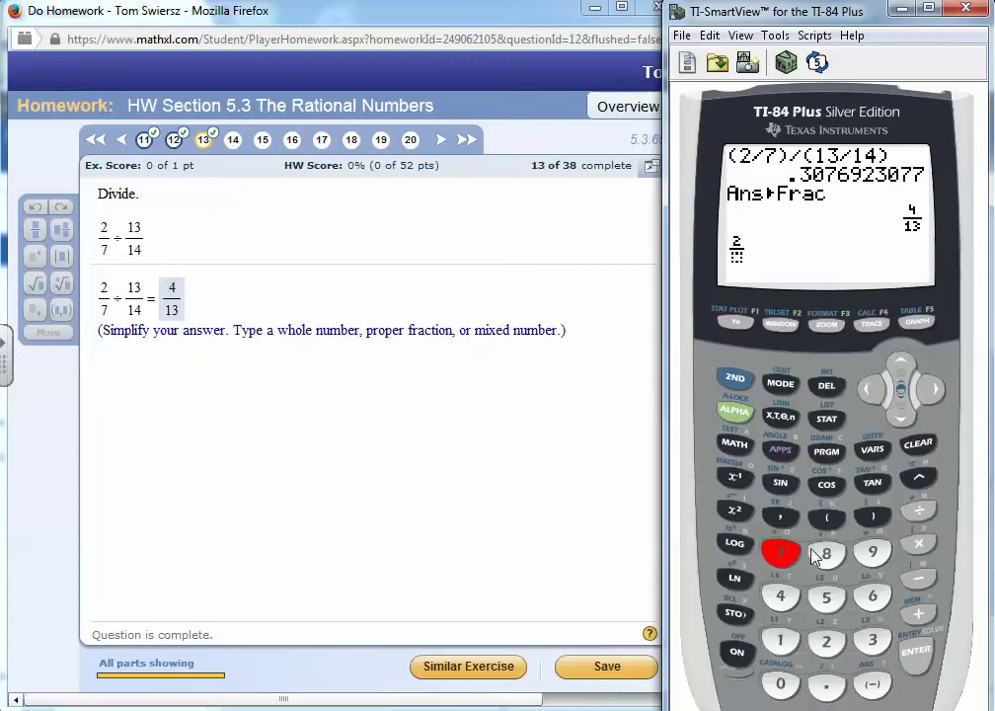
{"action": "left_click", "coordinate": [933, 392]}
{"action": "left_click", "coordinate": [921, 512]}
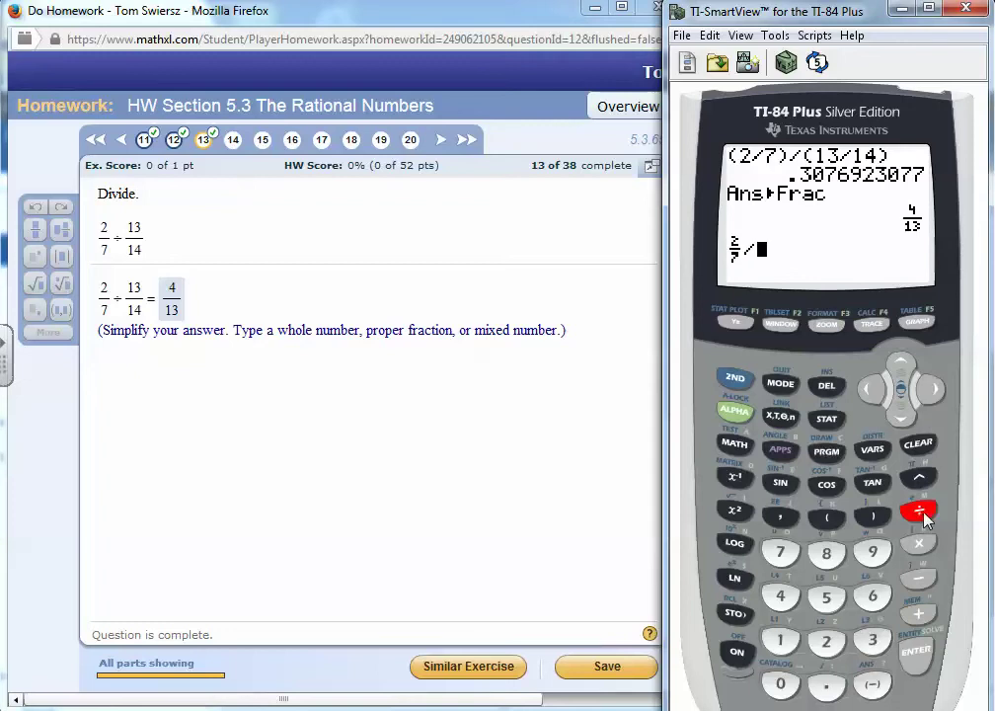
Enter the divisor as a stacked fraction 13/14 in parentheses on the calculator and evaluate the division
{"action": "left_click", "coordinate": [829, 518]}
{"action": "left_click", "coordinate": [736, 417]}
{"action": "left_click", "coordinate": [736, 415]}
{"action": "left_click", "coordinate": [736, 322]}
{"action": "left_click", "coordinate": [780, 642]}
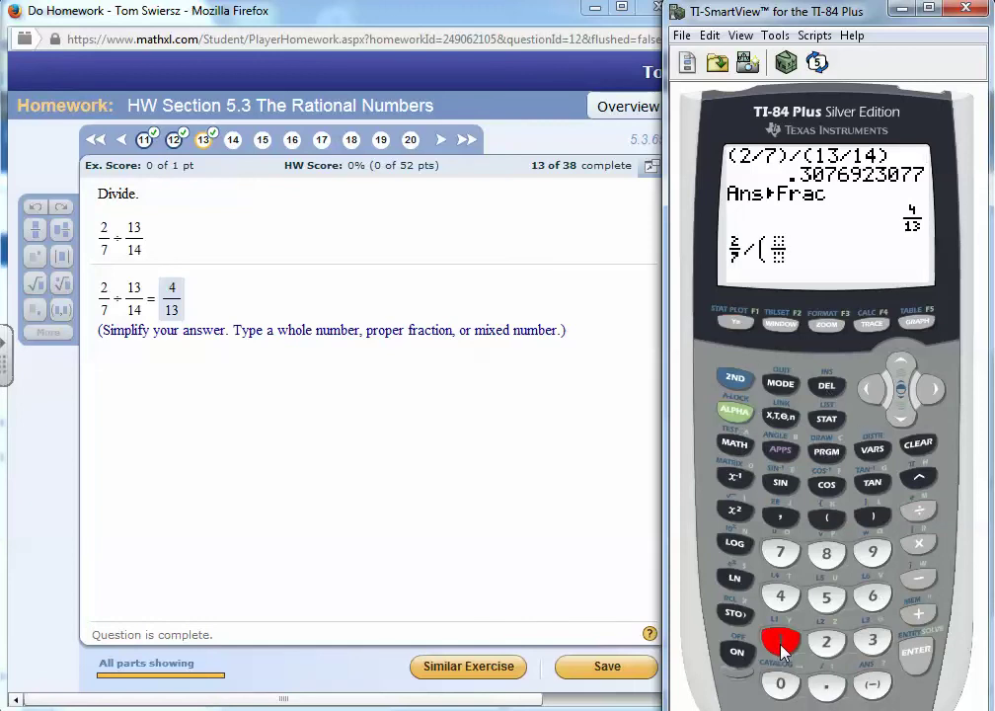
{"action": "left_click", "coordinate": [782, 643]}
{"action": "left_click", "coordinate": [873, 641]}
{"action": "left_click", "coordinate": [910, 420]}
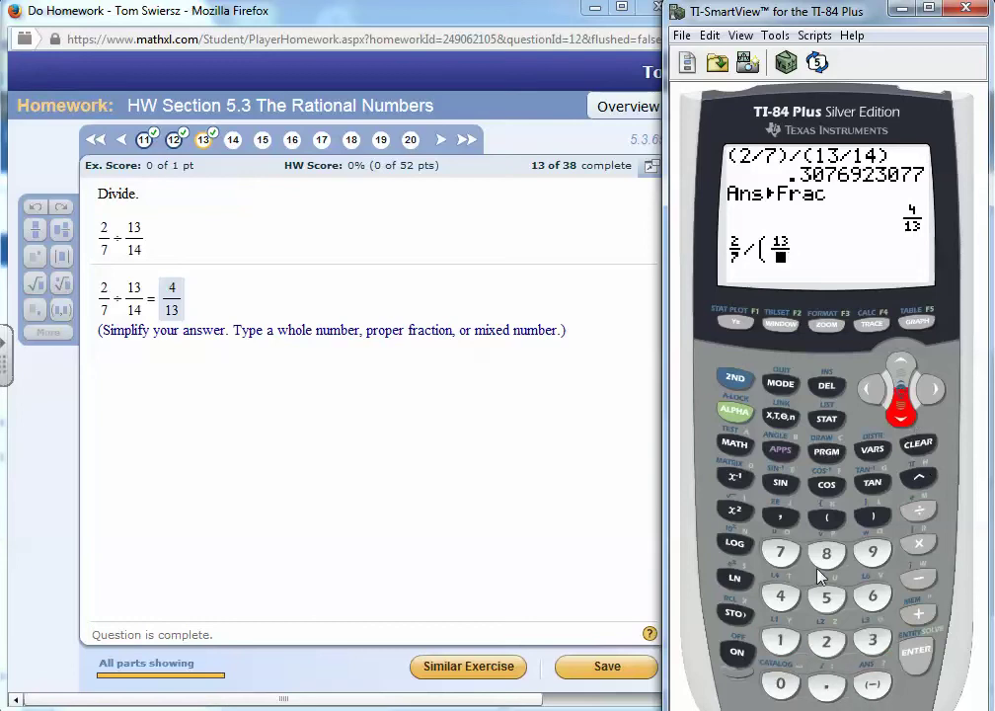
{"action": "left_click", "coordinate": [780, 640]}
{"action": "left_click", "coordinate": [780, 596]}
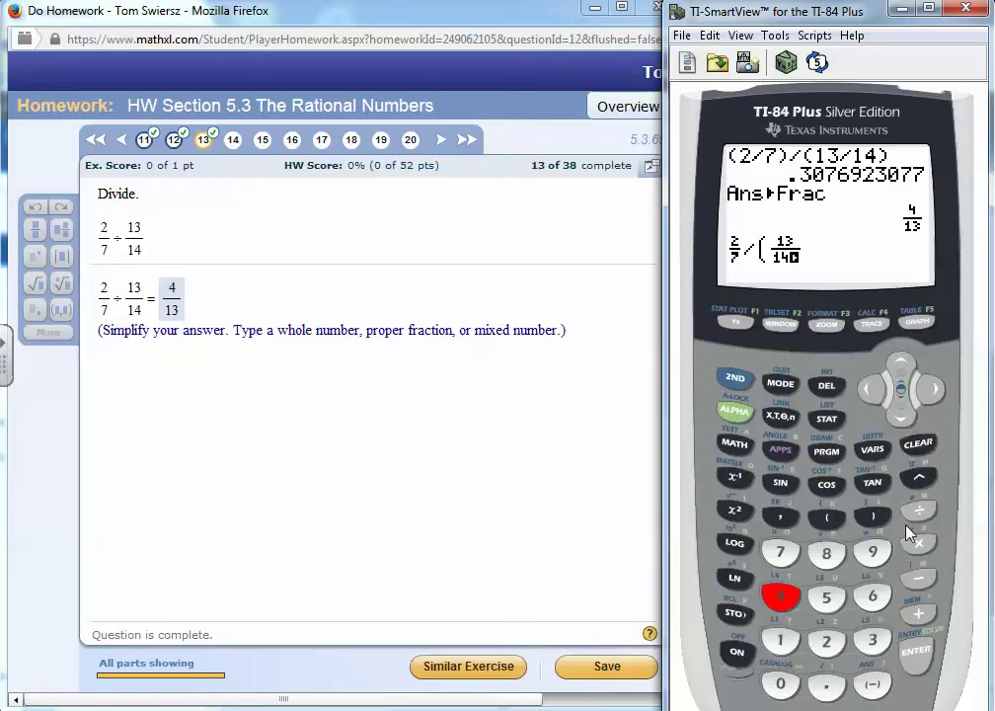
{"action": "left_click", "coordinate": [932, 390]}
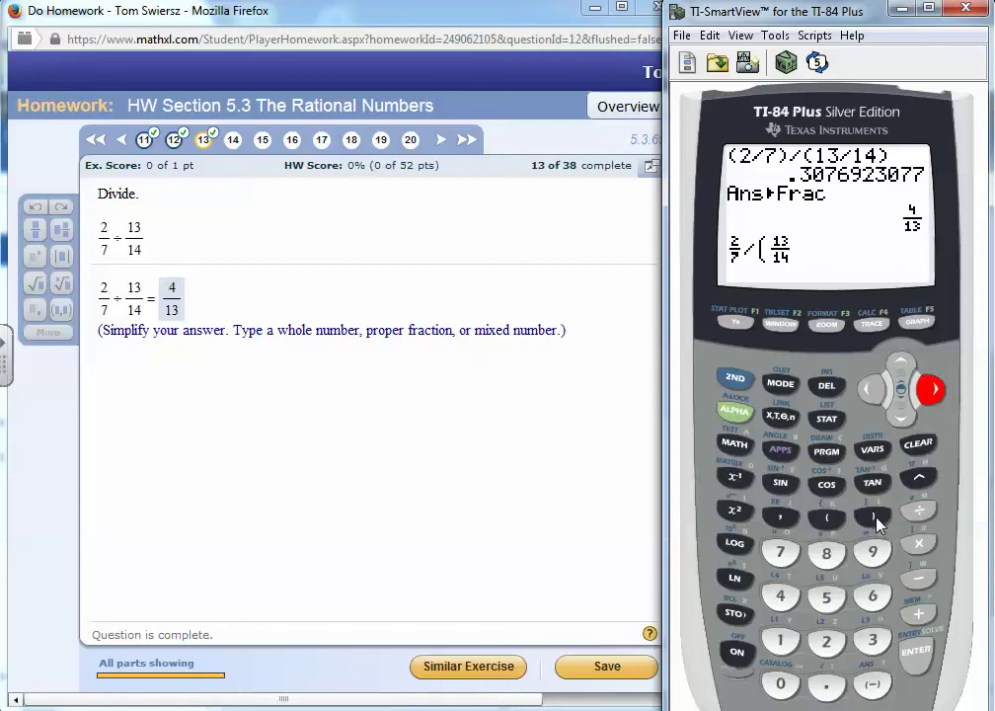
{"action": "left_click", "coordinate": [874, 517]}
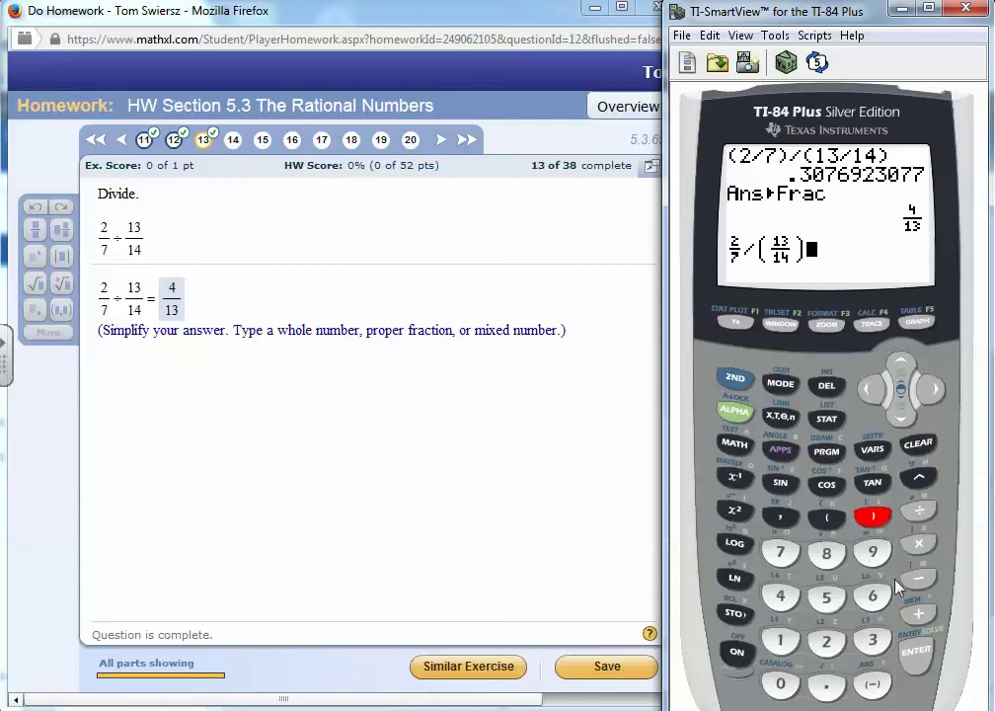
{"action": "left_click", "coordinate": [916, 651]}
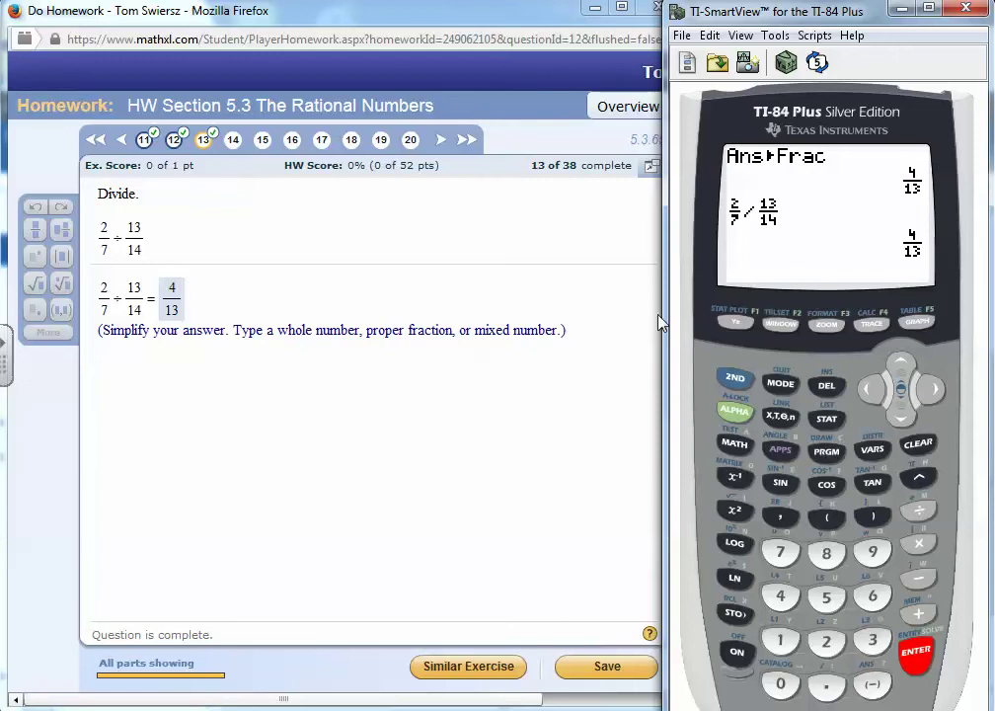
Open homework exercise 14 and clear the calculator screen
{"action": "left_click", "coordinate": [233, 140]}
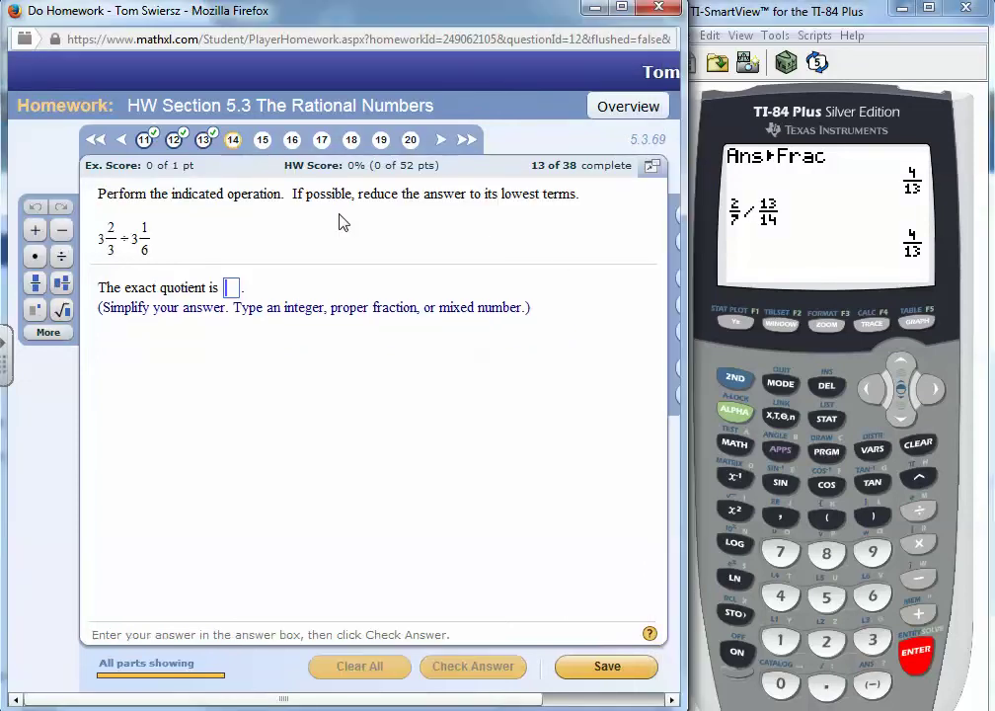
{"action": "left_click", "coordinate": [918, 444]}
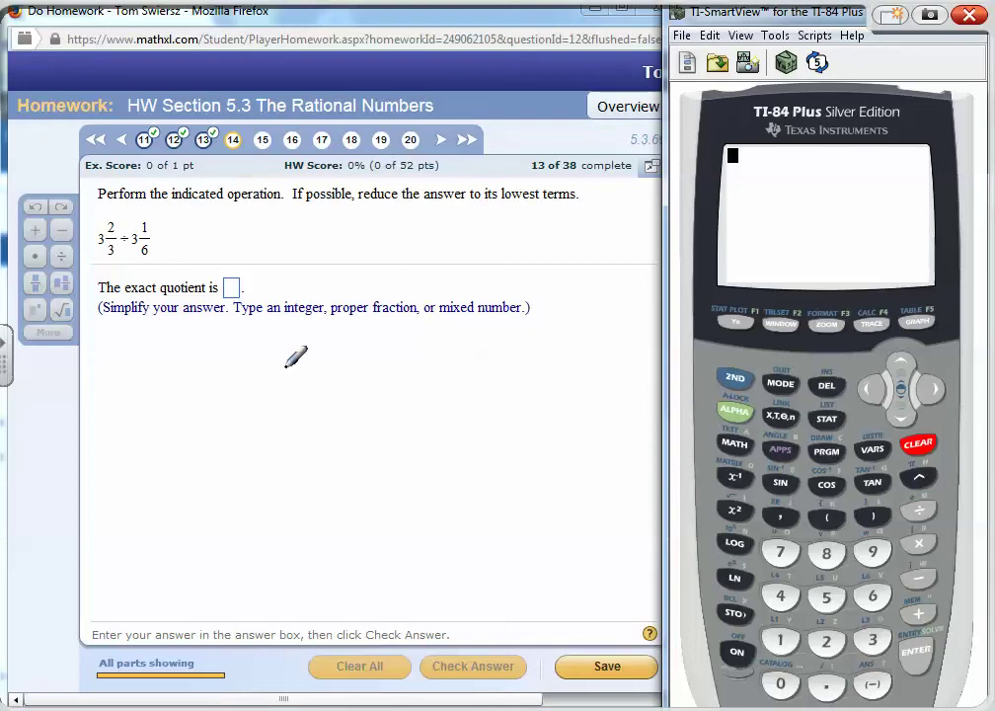
Handwrite the mixed-number division as improper fractions, 11/3 ÷ 19/6, followed by an equals sign
{"action": "mouse_move", "coordinate": [126, 373]}
{"action": "left_mouse_down"}
{"action": "mouse_move", "coordinate": [126, 400]}
{"action": "mouse_move", "coordinate": [140, 400]}
{"action": "left_mouse_up"}
{"action": "left_click_drag", "start_coordinate": [114, 415], "coordinate": [161, 415]}
{"action": "mouse_move", "coordinate": [126, 434]}
{"action": "left_mouse_down"}
{"action": "mouse_move", "coordinate": [143, 444]}
{"action": "mouse_move", "coordinate": [127, 462]}
{"action": "left_mouse_up"}
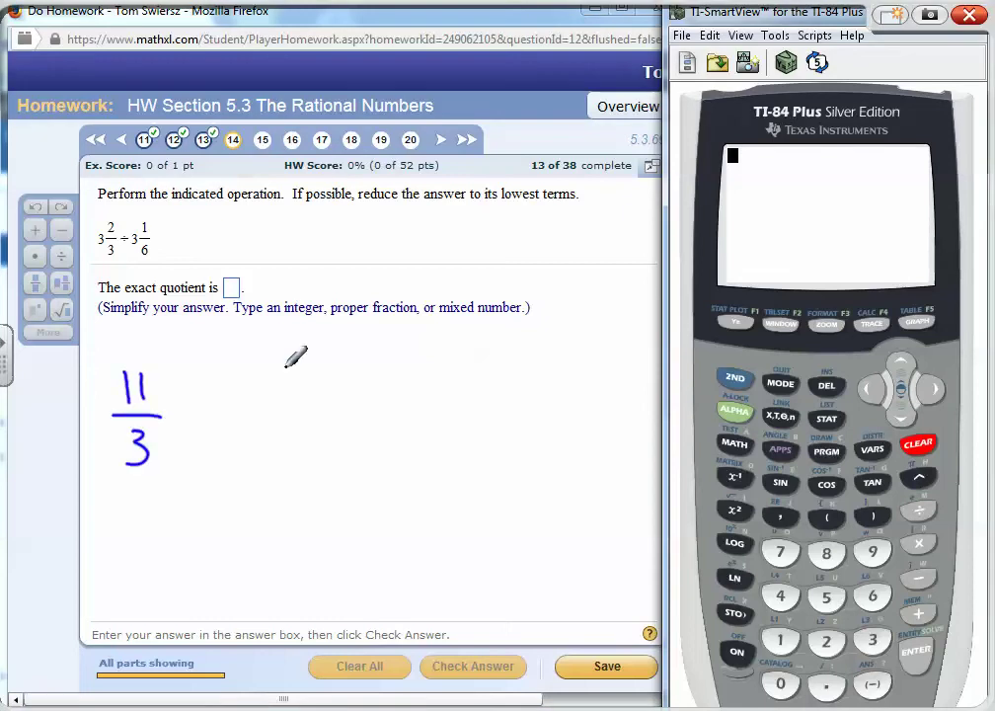
{"action": "left_click", "coordinate": [200, 409]}
{"action": "left_click_drag", "start_coordinate": [191, 417], "coordinate": [215, 416]}
{"action": "left_click_drag", "start_coordinate": [247, 379], "coordinate": [248, 408]}
{"action": "mouse_move", "coordinate": [270, 385]}
{"action": "left_mouse_down"}
{"action": "mouse_move", "coordinate": [259, 391]}
{"action": "mouse_move", "coordinate": [290, 423]}
{"action": "mouse_move", "coordinate": [259, 454]}
{"action": "mouse_move", "coordinate": [318, 424]}
{"action": "left_mouse_up"}
Handwrite the division rewritten as multiplication by the reciprocal, 11/3 · 6/19
{"action": "mouse_move", "coordinate": [348, 383]}
{"action": "left_mouse_down"}
{"action": "mouse_move", "coordinate": [348, 419]}
{"action": "mouse_move", "coordinate": [380, 430]}
{"action": "left_mouse_up"}
{"action": "mouse_move", "coordinate": [361, 443]}
{"action": "left_mouse_down"}
{"action": "mouse_move", "coordinate": [371, 456]}
{"action": "mouse_move", "coordinate": [363, 476]}
{"action": "left_mouse_up"}
{"action": "left_click", "coordinate": [400, 431]}
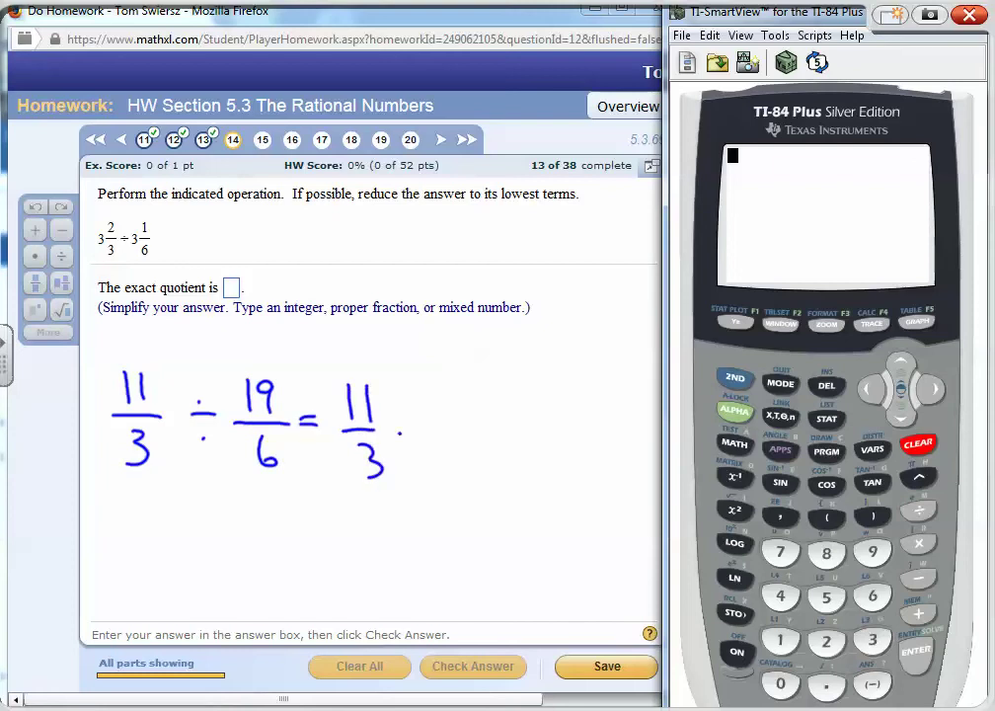
{"action": "mouse_move", "coordinate": [479, 387]}
{"action": "left_mouse_down"}
{"action": "mouse_move", "coordinate": [460, 409]}
{"action": "mouse_move", "coordinate": [498, 429]}
{"action": "mouse_move", "coordinate": [461, 484]}
{"action": "left_mouse_up"}
{"action": "mouse_move", "coordinate": [494, 446]}
{"action": "left_mouse_down"}
{"action": "mouse_move", "coordinate": [482, 452]}
{"action": "mouse_move", "coordinate": [489, 484]}
{"action": "left_mouse_up"}
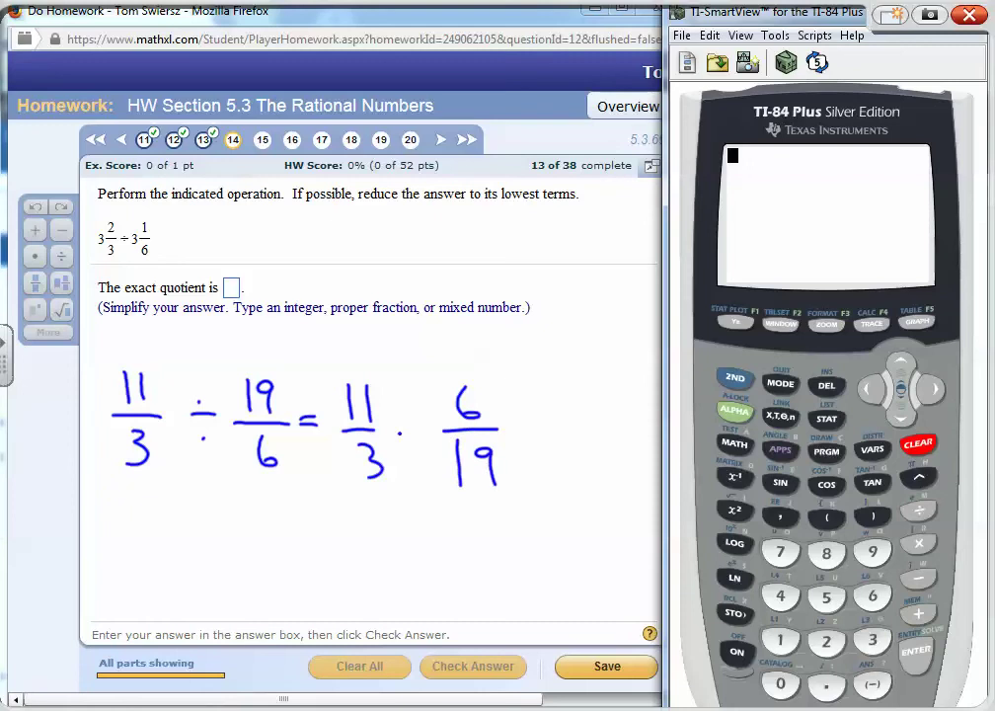
Cancel the 3 to 1 and the 6 to 2 in the handwritten product, and write the result = 22/19
{"action": "mouse_move", "coordinate": [361, 441]}
{"action": "left_mouse_down"}
{"action": "mouse_move", "coordinate": [383, 474]}
{"action": "mouse_move", "coordinate": [392, 538]}
{"action": "left_mouse_up"}
{"action": "left_click_drag", "start_coordinate": [452, 387], "coordinate": [492, 423]}
{"action": "left_click_drag", "start_coordinate": [482, 353], "coordinate": [490, 371]}
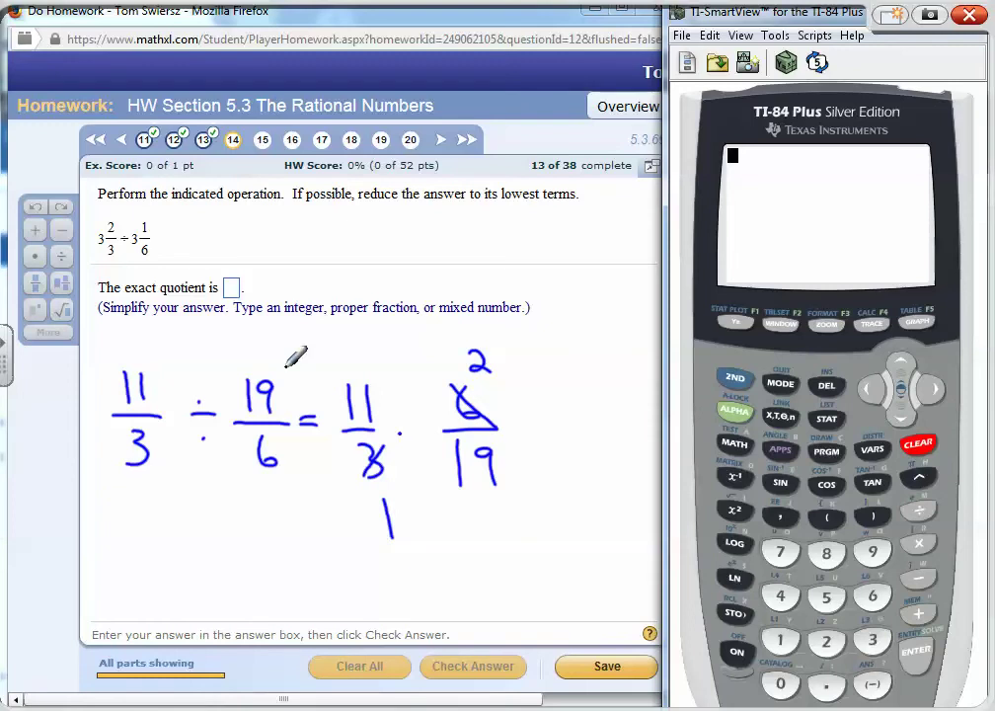
{"action": "mouse_move", "coordinate": [524, 418]}
{"action": "left_mouse_down"}
{"action": "mouse_move", "coordinate": [612, 419]}
{"action": "mouse_move", "coordinate": [607, 433]}
{"action": "mouse_move", "coordinate": [637, 433]}
{"action": "left_mouse_up"}
{"action": "left_click_drag", "start_coordinate": [580, 452], "coordinate": [579, 485]}
{"action": "left_click_drag", "start_coordinate": [625, 457], "coordinate": [624, 494]}
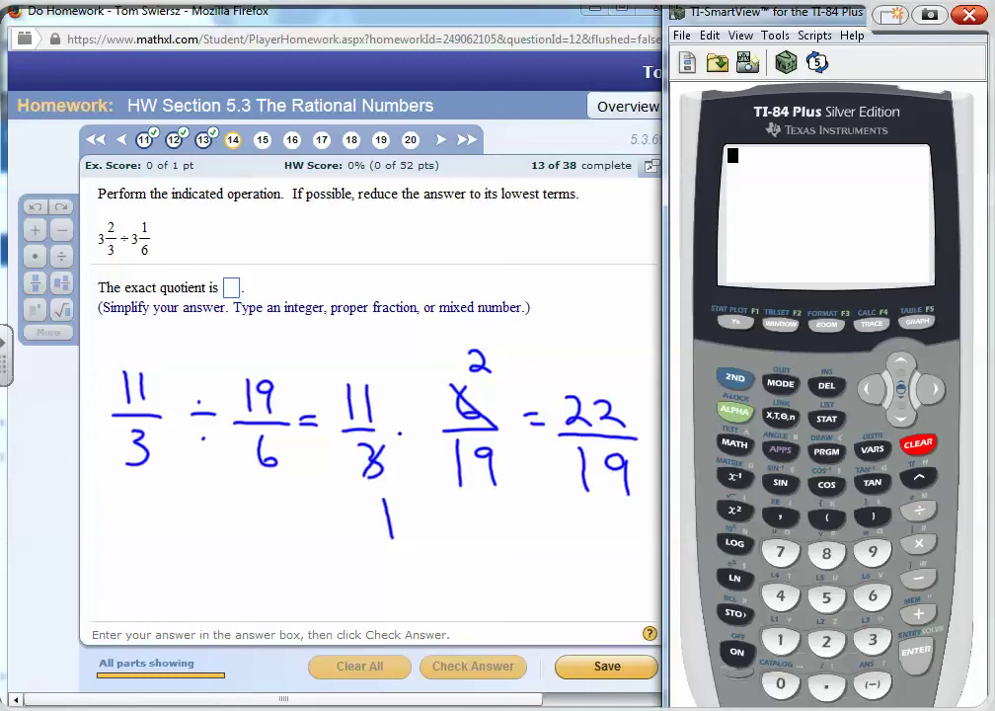
Underline "mixed number" in the instructions and handwrite the long division of 22 by 19, giving 1 3/19
{"action": "left_click_drag", "start_coordinate": [450, 323], "coordinate": [523, 320]}
{"action": "mouse_move", "coordinate": [209, 540]}
{"action": "left_mouse_down"}
{"action": "mouse_move", "coordinate": [227, 551]}
{"action": "mouse_move", "coordinate": [233, 573]}
{"action": "mouse_move", "coordinate": [267, 572]}
{"action": "mouse_move", "coordinate": [184, 580]}
{"action": "left_mouse_up"}
{"action": "left_click_drag", "start_coordinate": [201, 524], "coordinate": [261, 527]}
{"action": "mouse_move", "coordinate": [156, 539]}
{"action": "left_mouse_down"}
{"action": "mouse_move", "coordinate": [156, 578]}
{"action": "mouse_move", "coordinate": [173, 576]}
{"action": "left_mouse_up"}
{"action": "left_click_drag", "start_coordinate": [247, 493], "coordinate": [248, 513]}
{"action": "mouse_move", "coordinate": [231, 582]}
{"action": "left_mouse_down"}
{"action": "mouse_move", "coordinate": [231, 598]}
{"action": "mouse_move", "coordinate": [221, 593]}
{"action": "mouse_move", "coordinate": [285, 614]}
{"action": "left_mouse_up"}
{"action": "left_click_drag", "start_coordinate": [261, 640], "coordinate": [265, 667]}
{"action": "left_click_drag", "start_coordinate": [291, 501], "coordinate": [292, 522]}
{"action": "mouse_move", "coordinate": [287, 534]}
{"action": "left_mouse_down"}
{"action": "mouse_move", "coordinate": [328, 533]}
{"action": "mouse_move", "coordinate": [306, 587]}
{"action": "mouse_move", "coordinate": [323, 589]}
{"action": "left_mouse_up"}
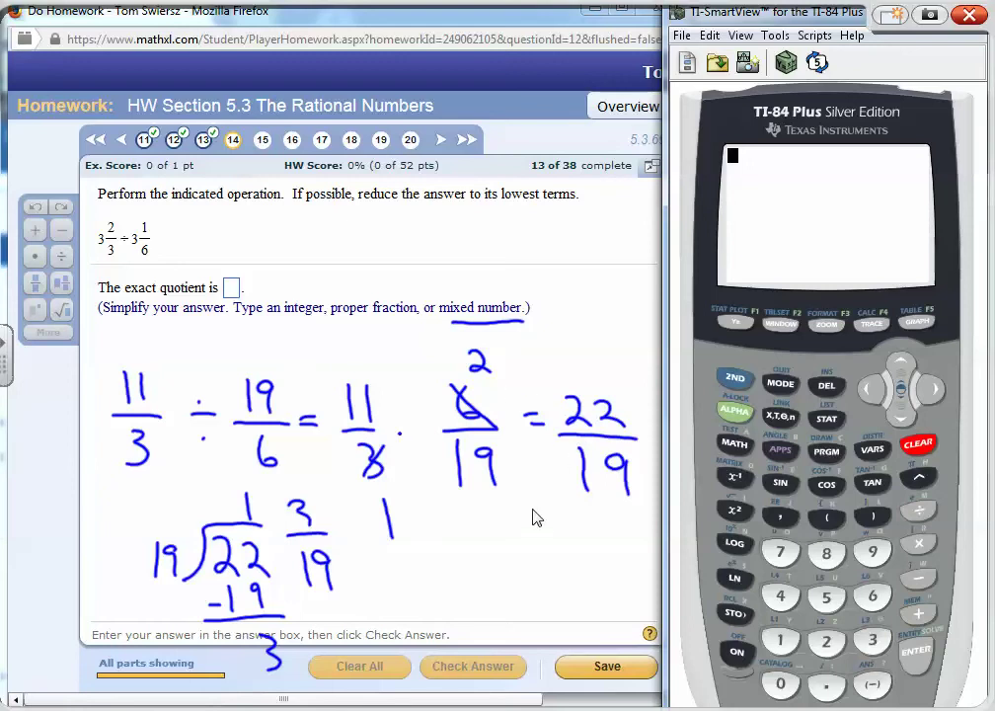
Close the ink layer and enter the mixed number 1 3/19 as the exact quotient in exercise 14
{"action": "right_click", "coordinate": [566, 527]}
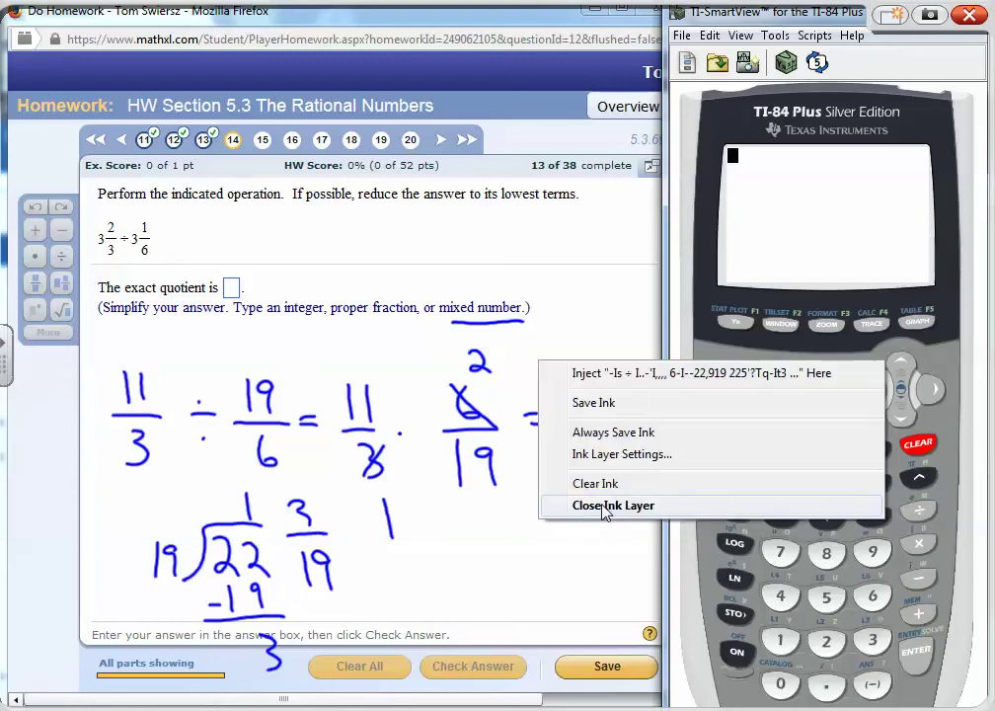
{"action": "left_click", "coordinate": [603, 505]}
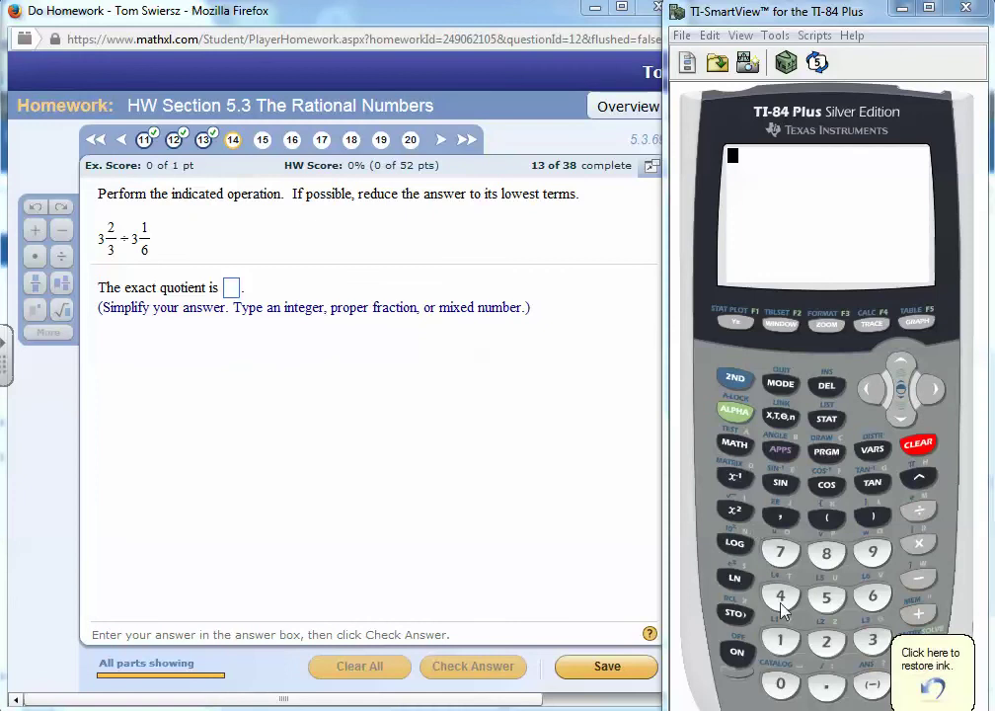
{"action": "left_click", "coordinate": [94, 287]}
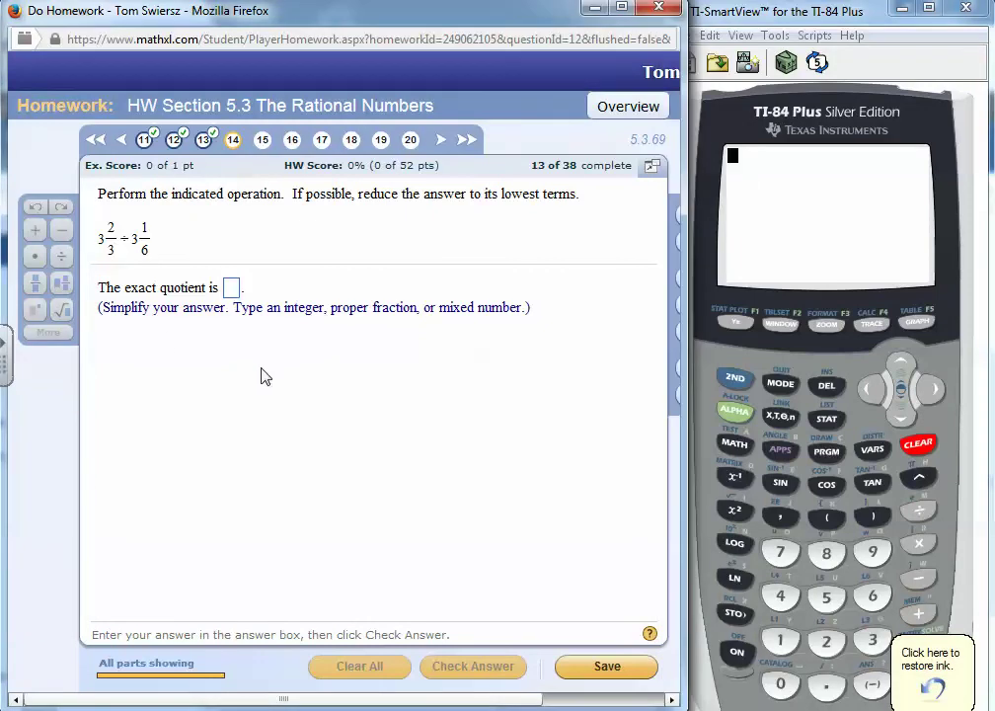
{"action": "left_click", "coordinate": [230, 287]}
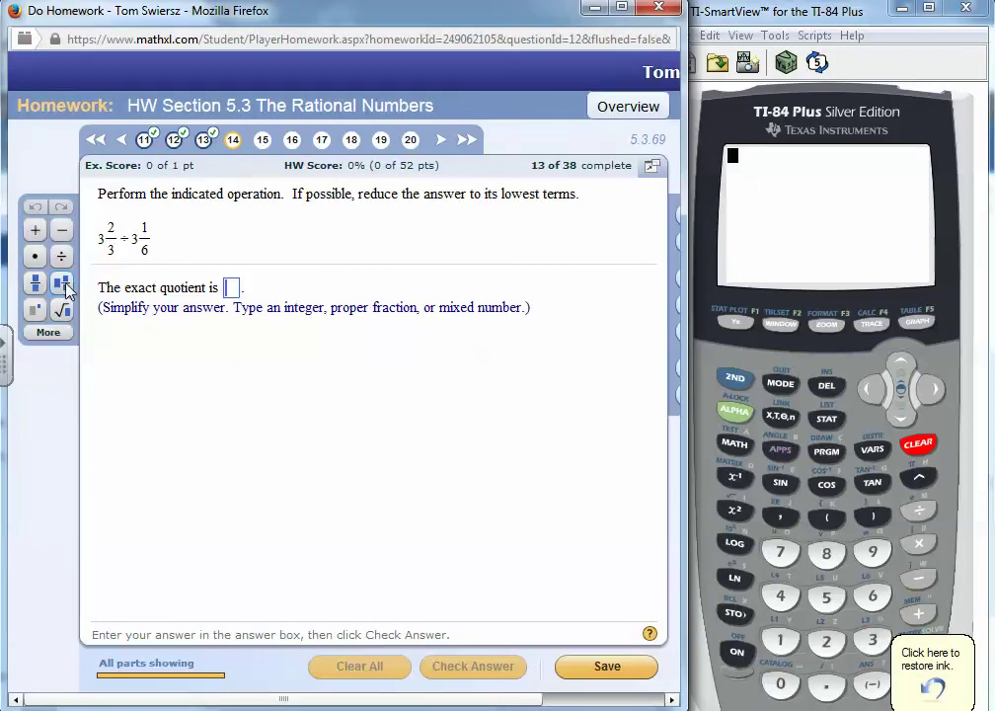
{"action": "left_click", "coordinate": [62, 284]}
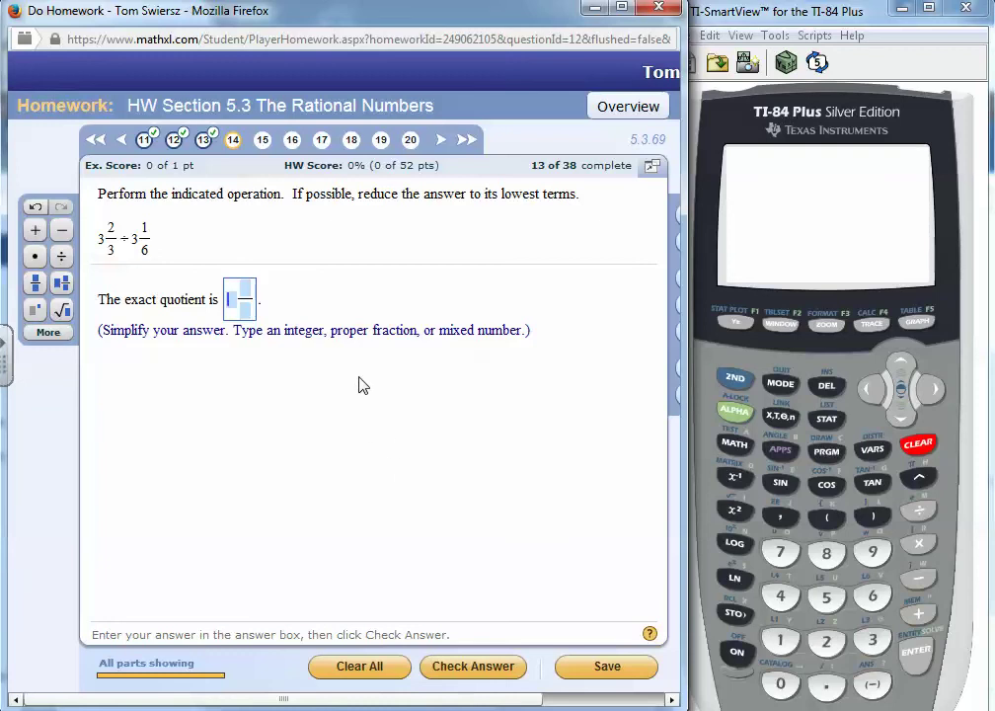
{"action": "type", "text": "1 "}
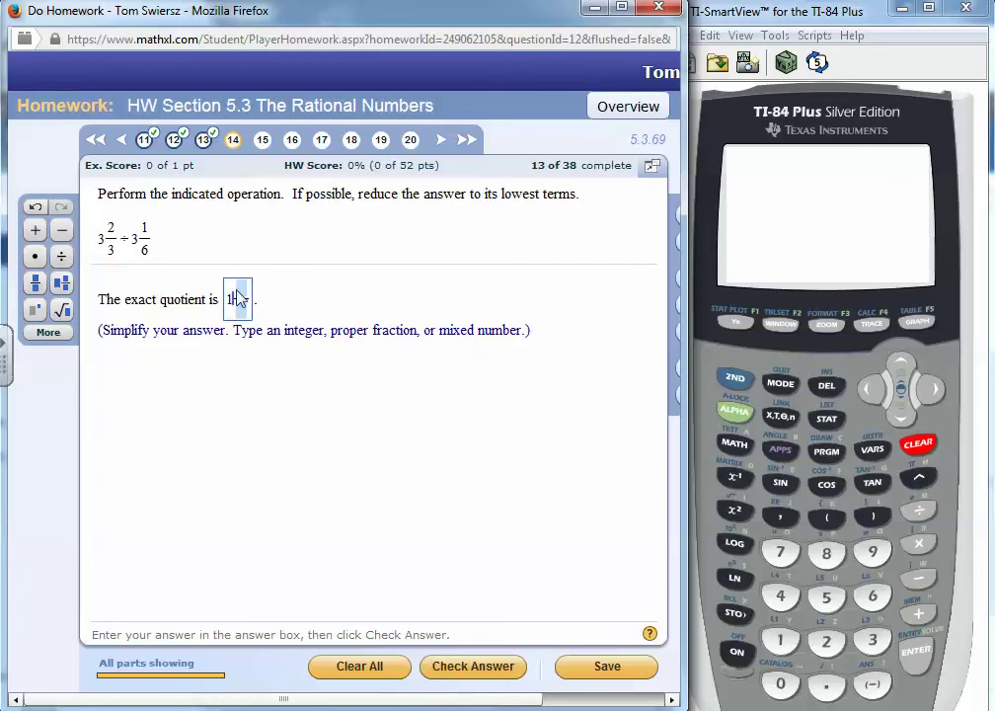
{"action": "type", "text": "3/19"}
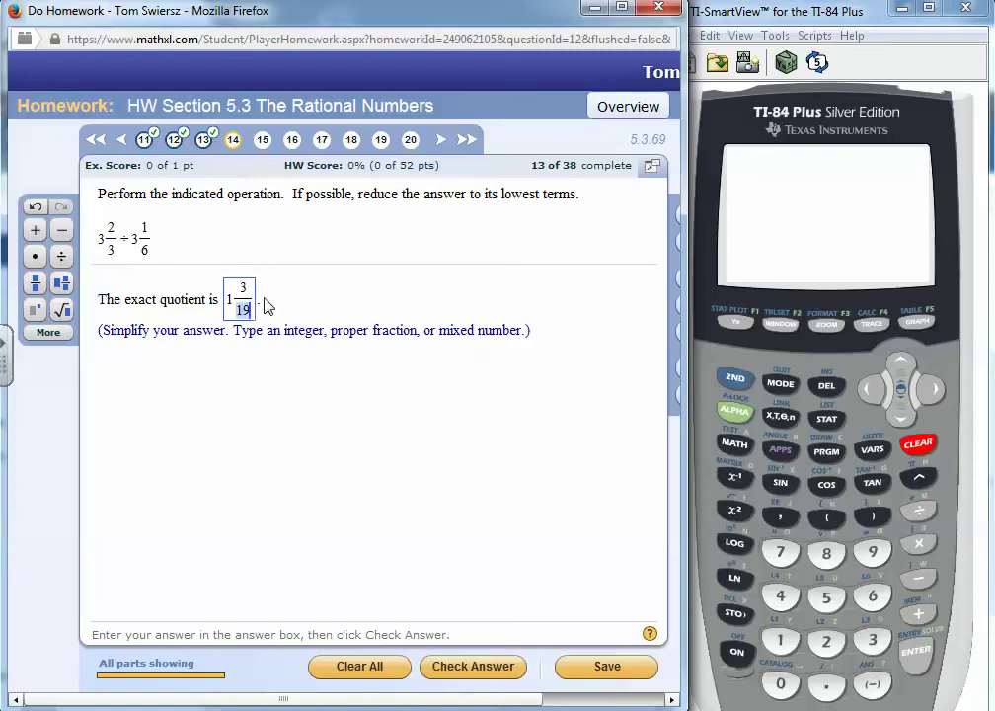
Check the answer to exercise 14 and dismiss the feedback message
{"action": "left_click", "coordinate": [464, 668]}
{"action": "left_click", "coordinate": [389, 427]}
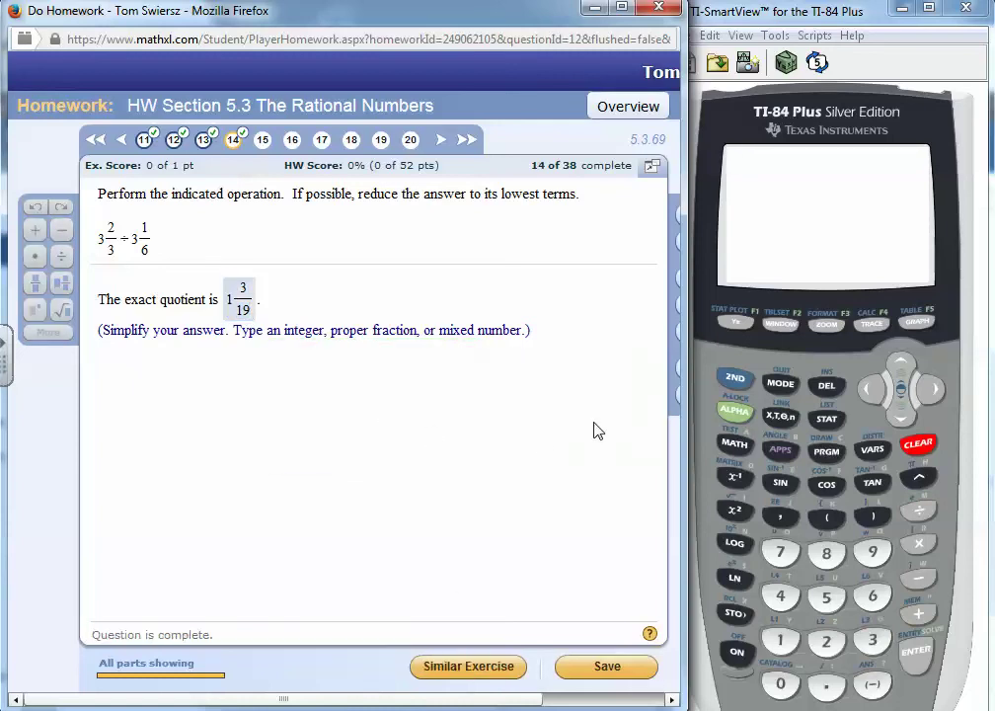
Switch to the TI-SmartView calculator and enter the mixed number 3 2/3 in parentheses using the Un/d template
{"action": "left_click", "coordinate": [827, 528]}
{"action": "left_click", "coordinate": [828, 528]}
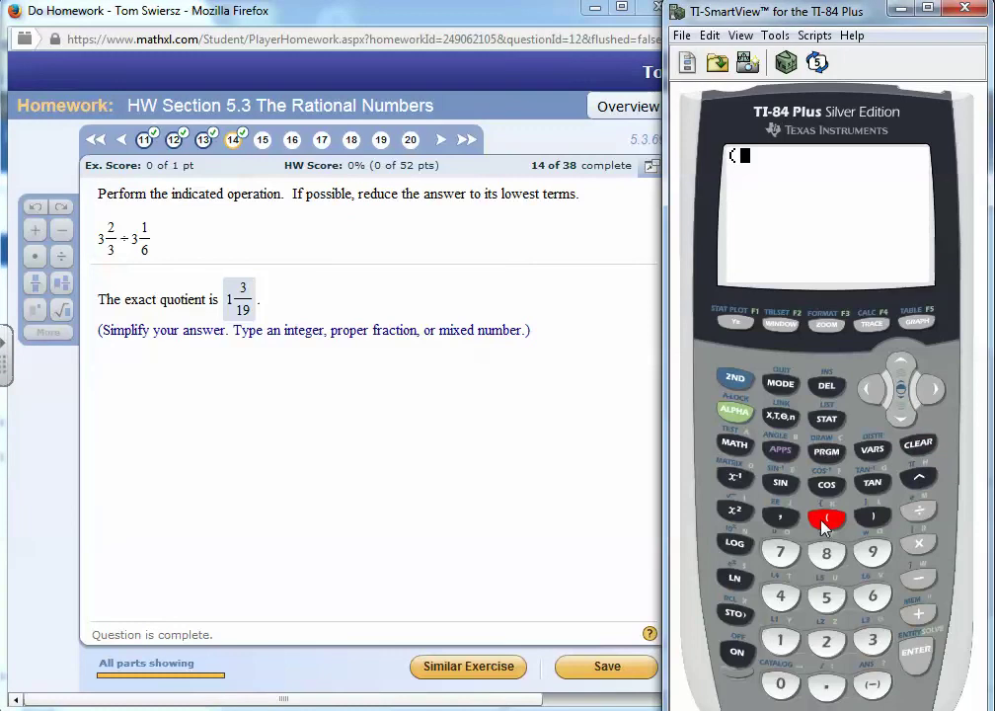
{"action": "left_click", "coordinate": [731, 415]}
{"action": "left_click", "coordinate": [736, 323]}
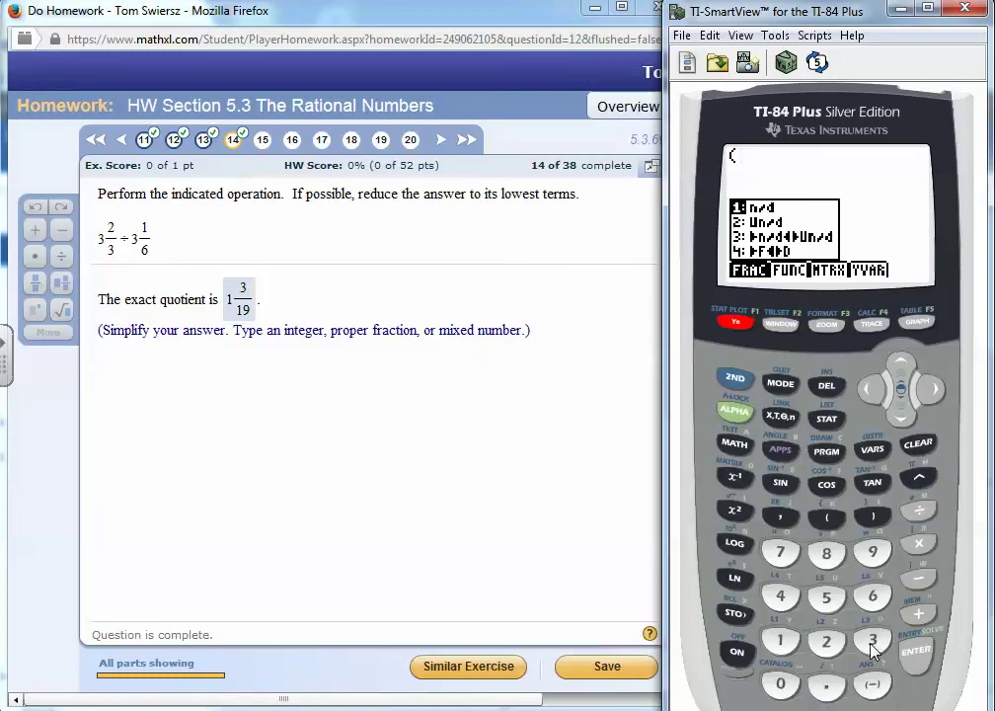
{"action": "left_click", "coordinate": [827, 644]}
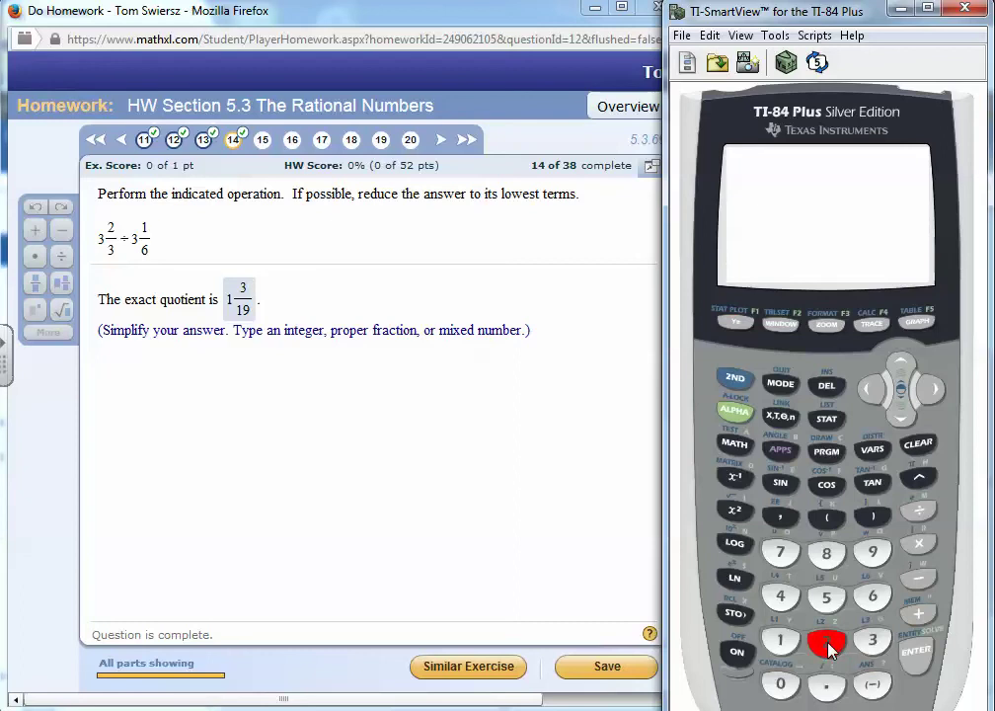
{"action": "left_click", "coordinate": [876, 644]}
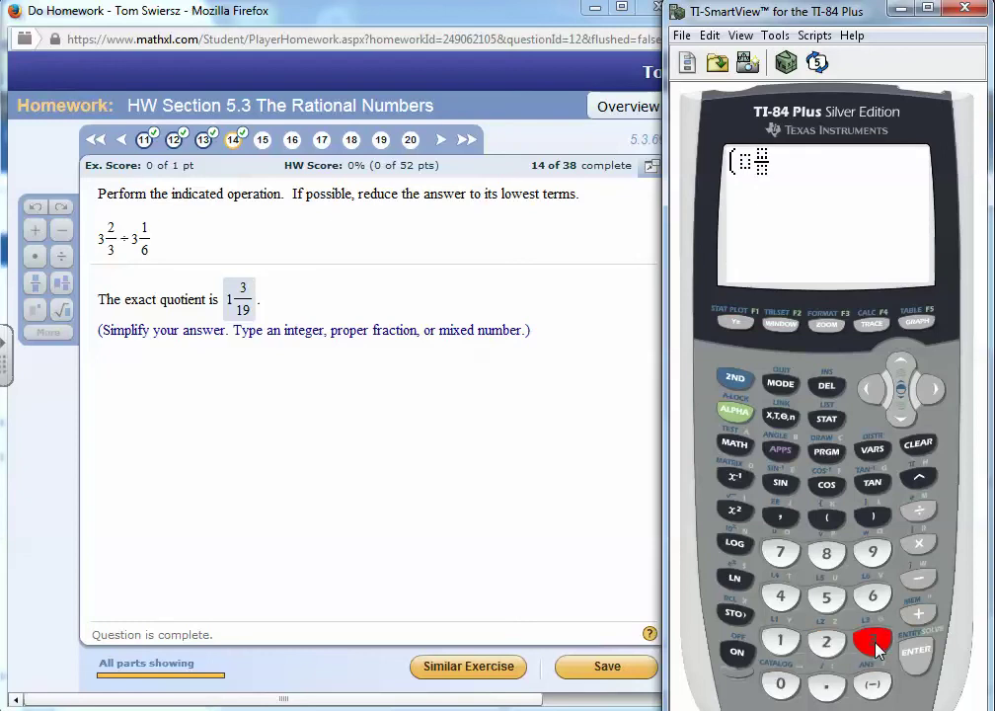
{"action": "left_click", "coordinate": [933, 389]}
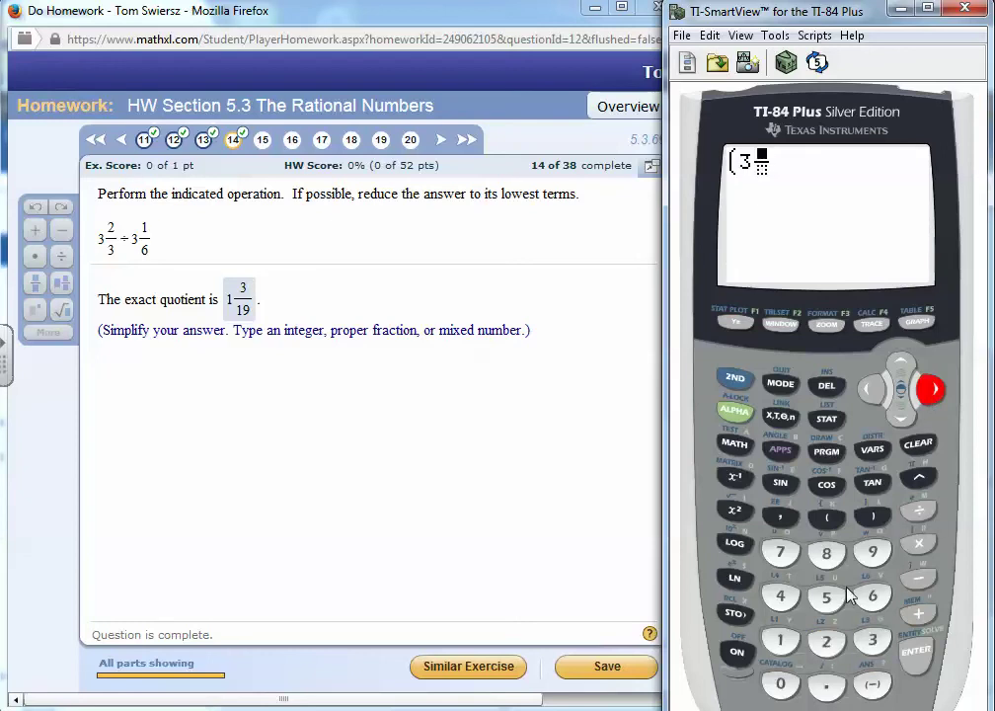
{"action": "left_click", "coordinate": [830, 645]}
{"action": "left_click", "coordinate": [933, 393]}
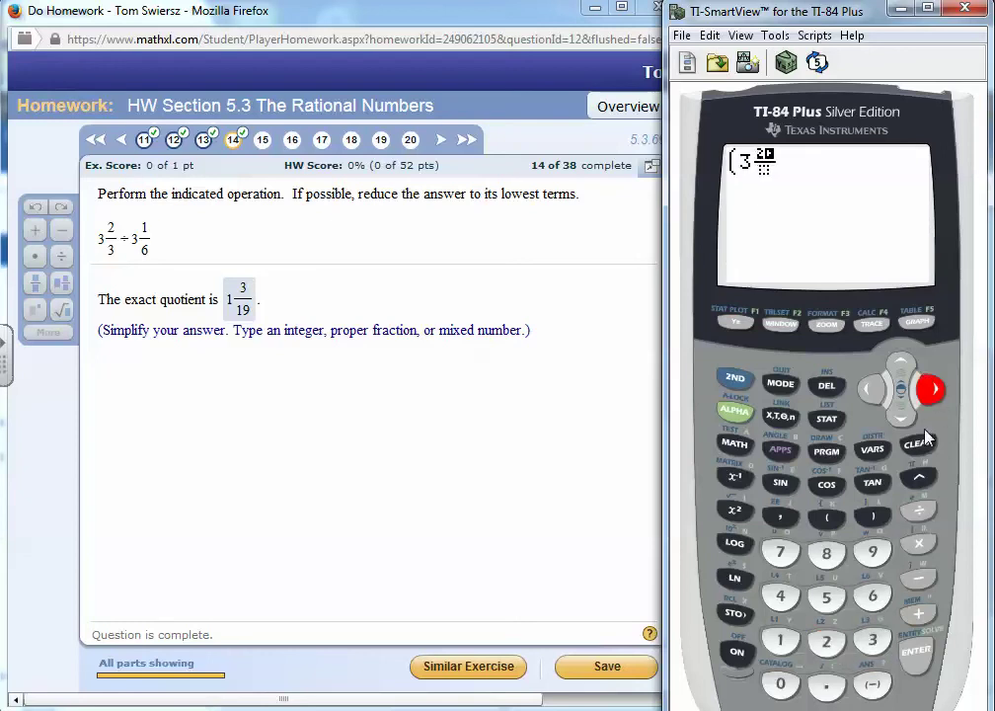
{"action": "left_click", "coordinate": [875, 642]}
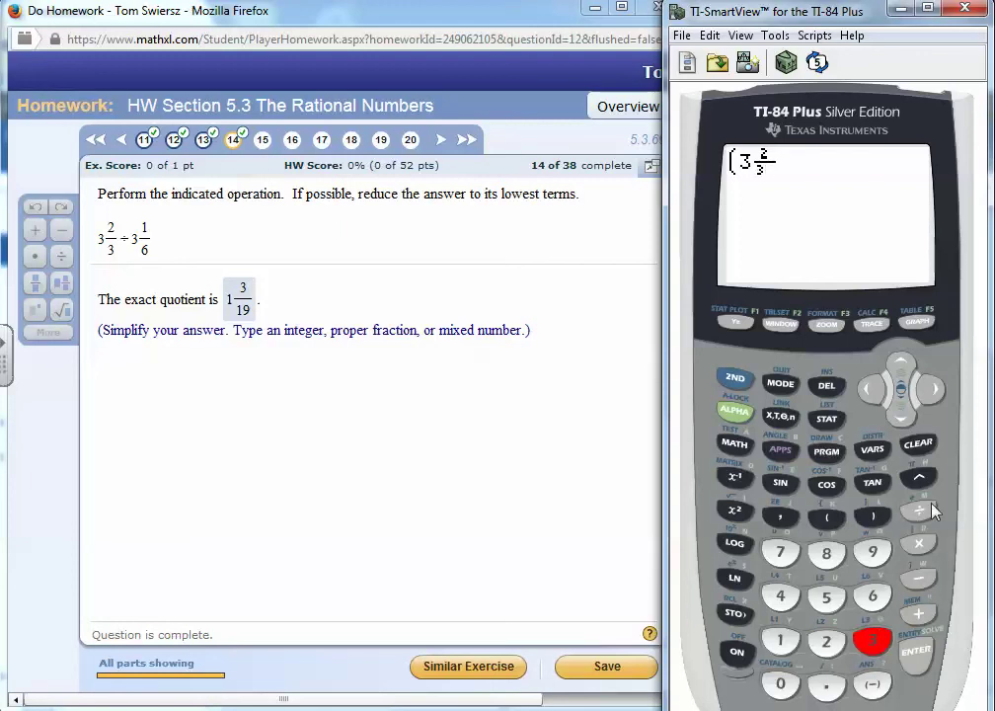
{"action": "left_click", "coordinate": [933, 389]}
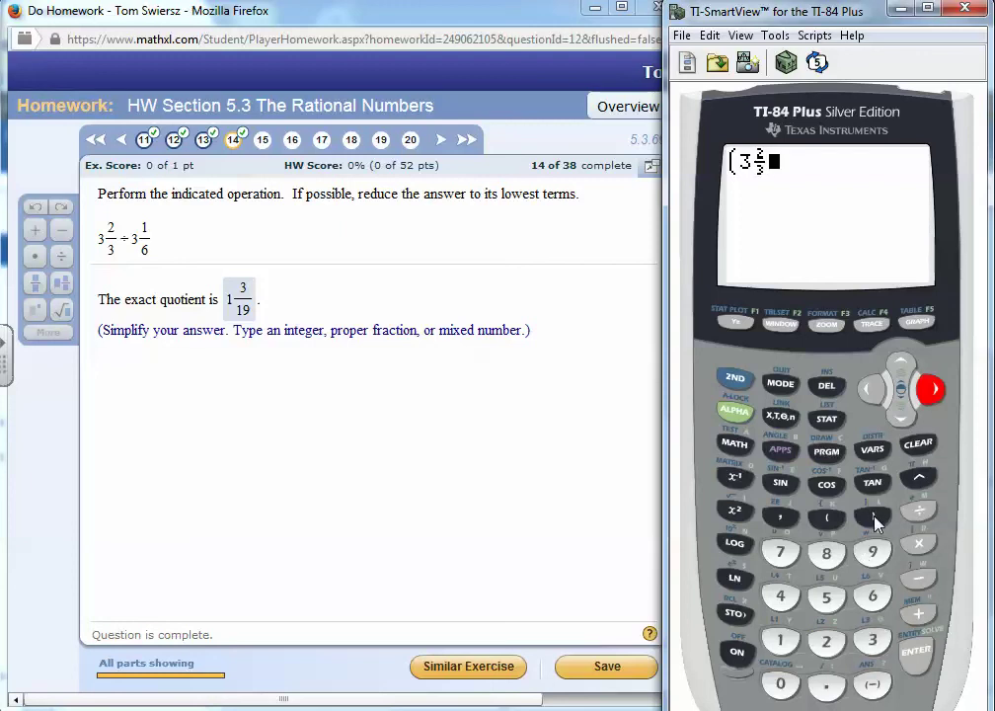
{"action": "left_click", "coordinate": [874, 518]}
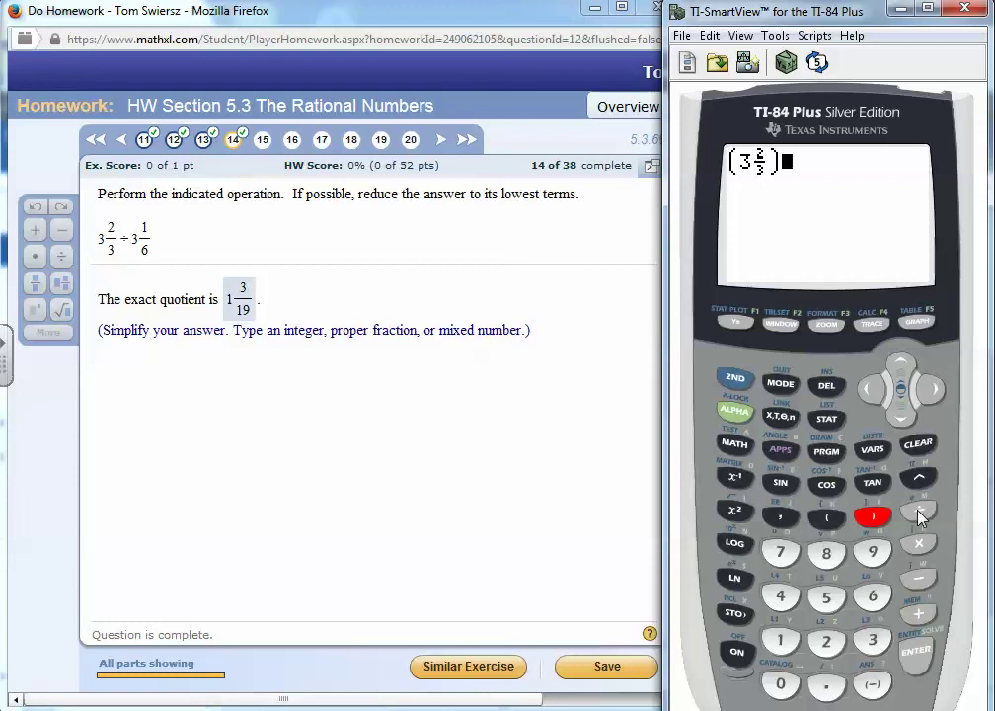
Add a division sign and an opening parenthesis after (3 2/3), and insert an empty Un/d mixed-number template
{"action": "left_click", "coordinate": [919, 513]}
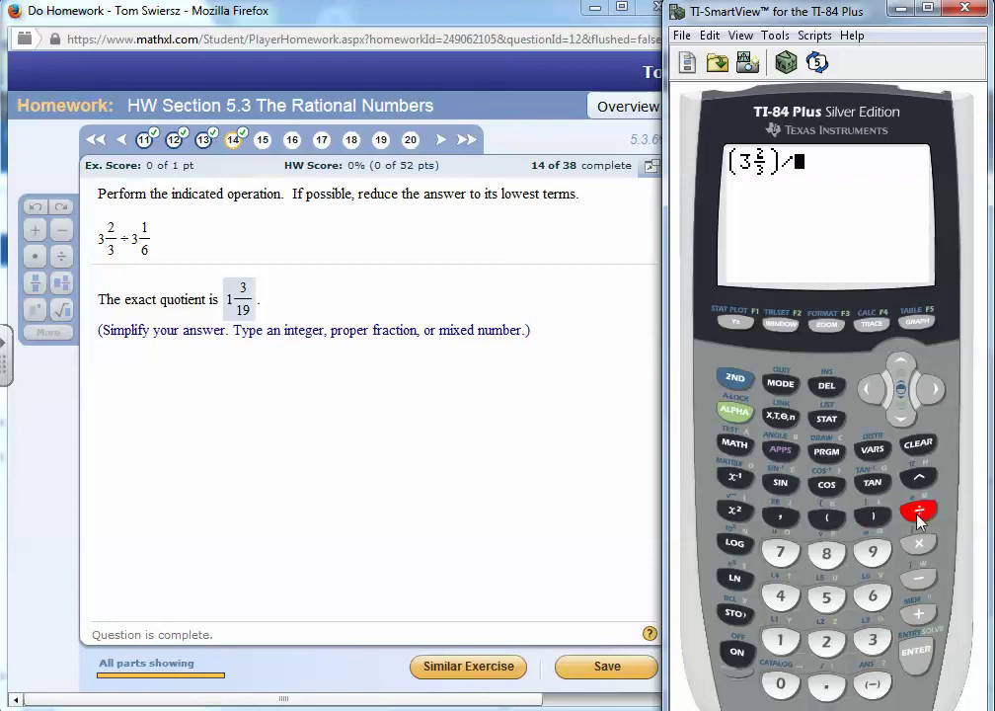
{"action": "left_click", "coordinate": [828, 516]}
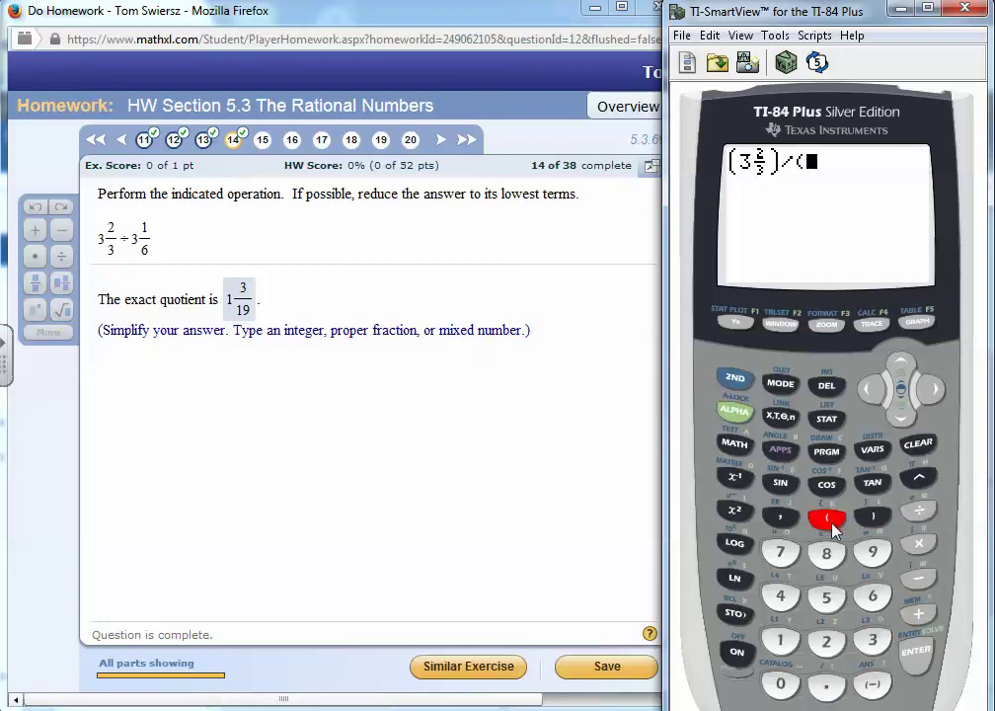
{"action": "left_click", "coordinate": [735, 412]}
{"action": "left_click", "coordinate": [735, 321]}
{"action": "left_click", "coordinate": [902, 417]}
{"action": "left_click", "coordinate": [901, 417]}
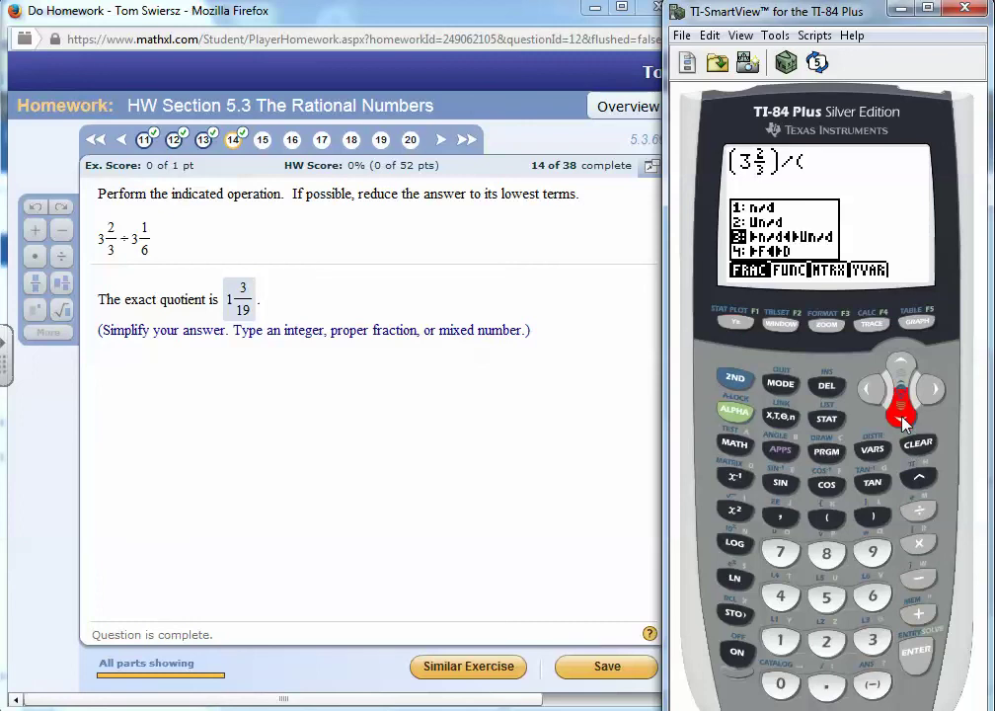
{"action": "left_click", "coordinate": [901, 368]}
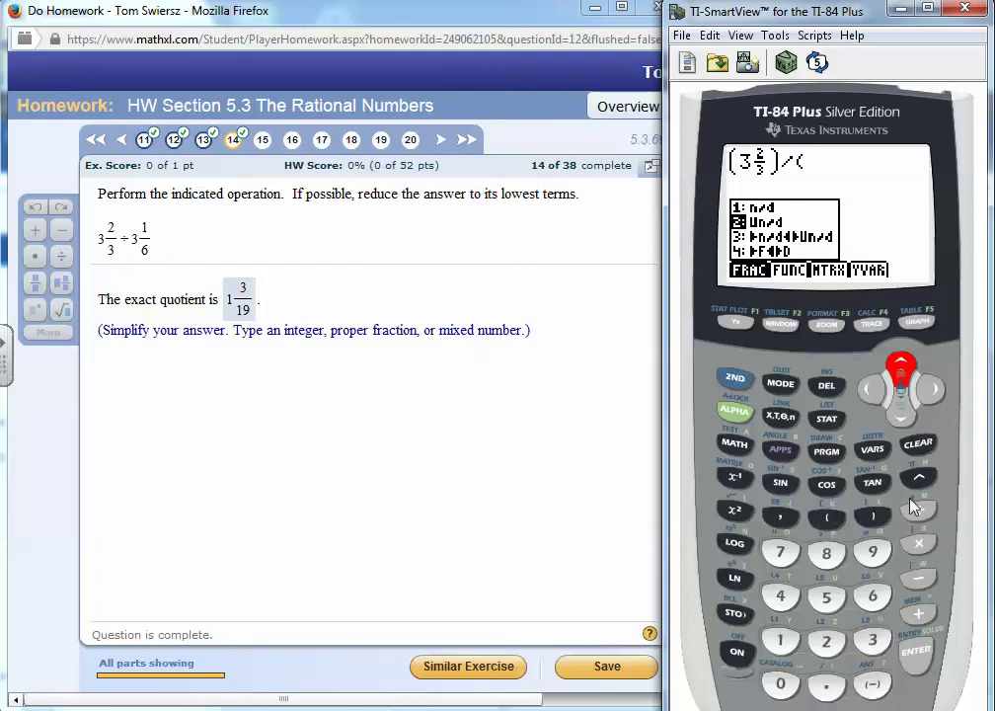
{"action": "left_click", "coordinate": [918, 663]}
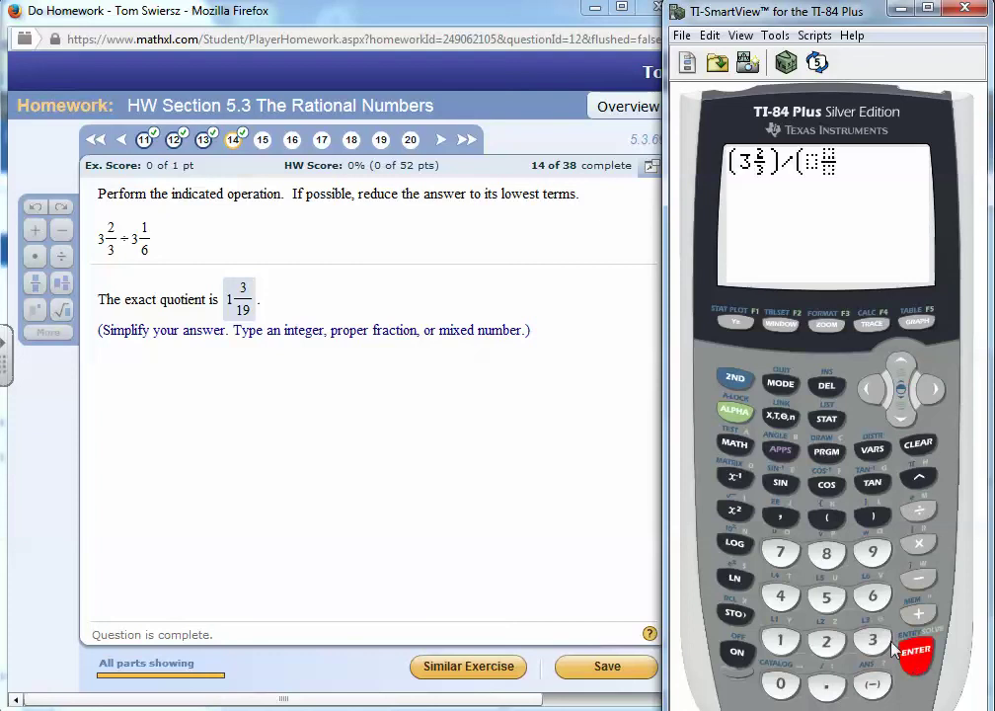
Fill the divisor template with 3 1/6, close the parenthesis and evaluate the division
{"action": "left_click", "coordinate": [871, 642]}
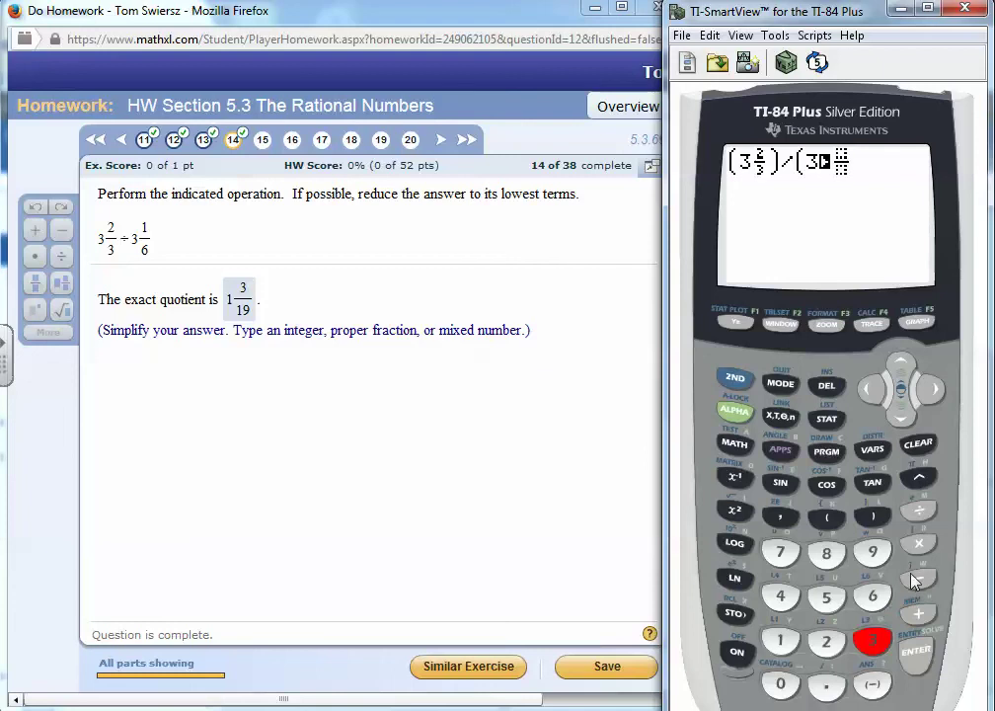
{"action": "left_click", "coordinate": [931, 390]}
{"action": "left_click", "coordinate": [780, 641]}
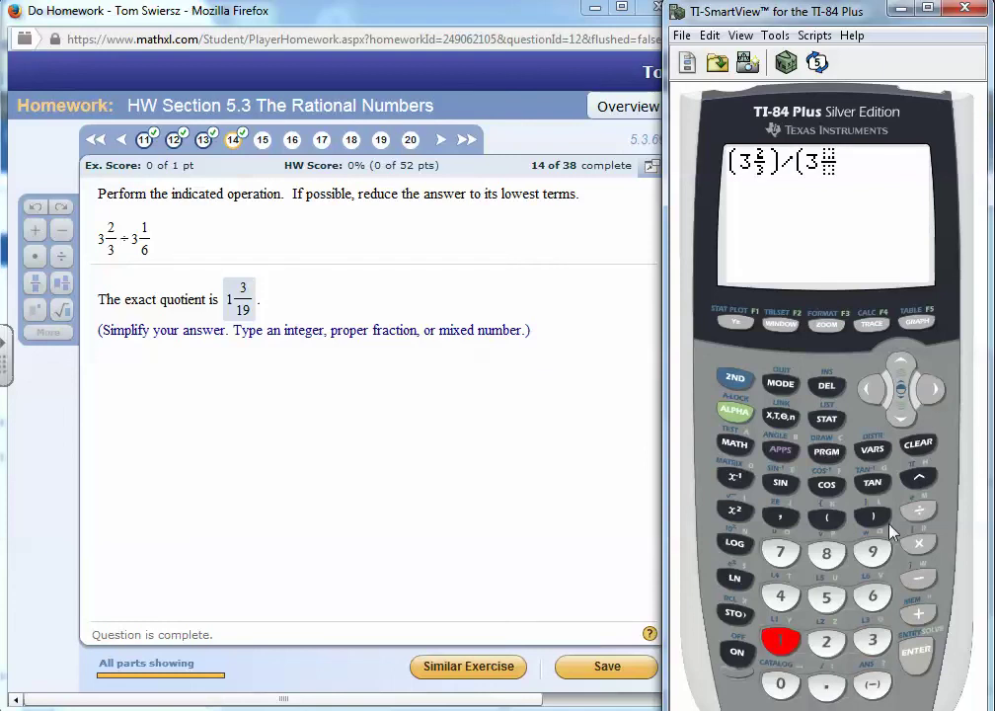
{"action": "left_click", "coordinate": [931, 390]}
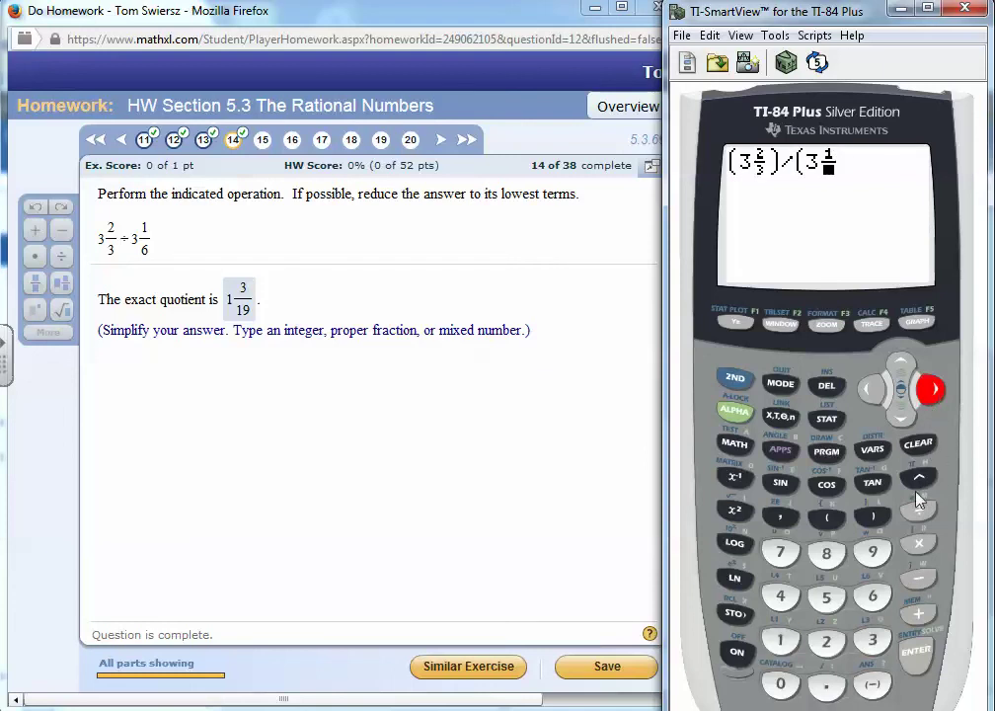
{"action": "left_click", "coordinate": [875, 596]}
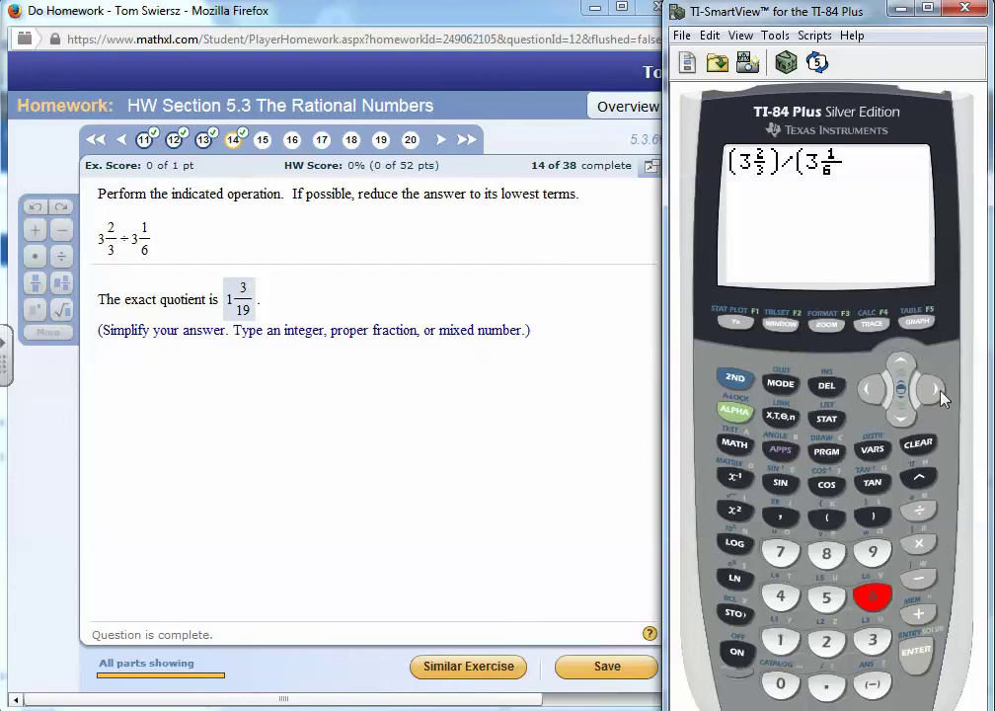
{"action": "left_click", "coordinate": [932, 391]}
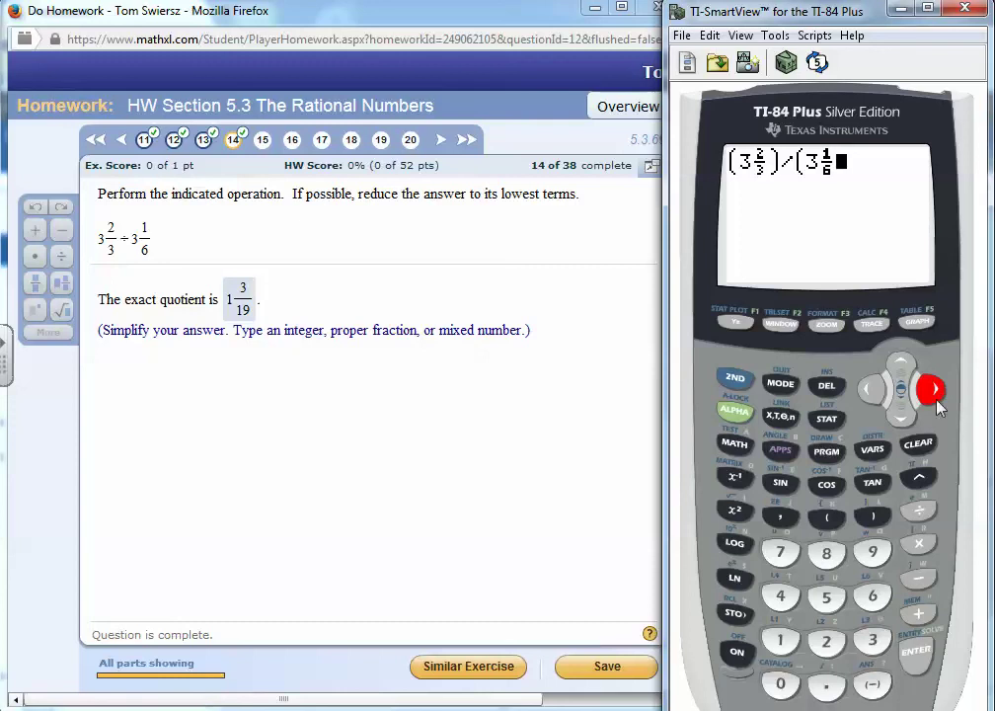
{"action": "left_click", "coordinate": [869, 518]}
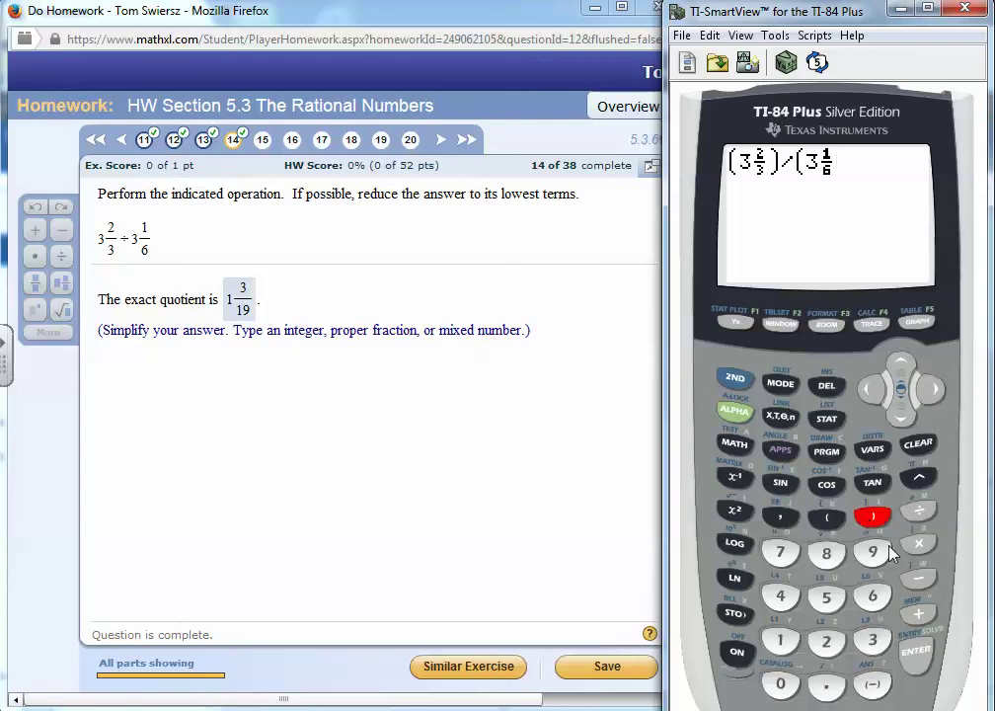
{"action": "left_click", "coordinate": [921, 658]}
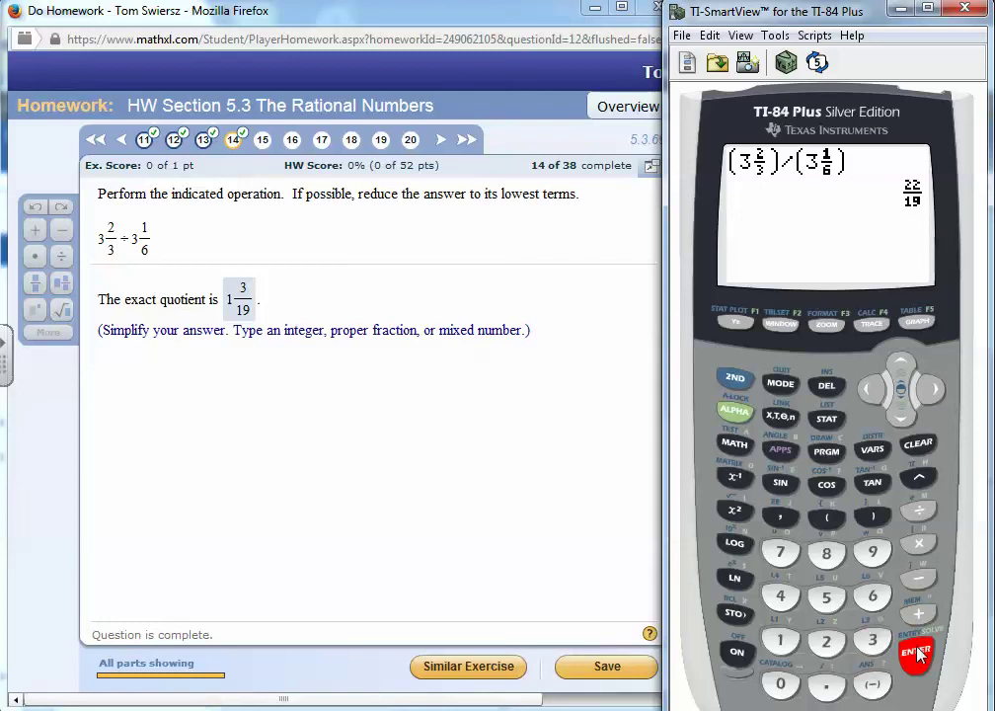
Convert the calculator's last answer to a mixed number with the n/d to Un/d conversion
{"action": "left_click", "coordinate": [742, 415]}
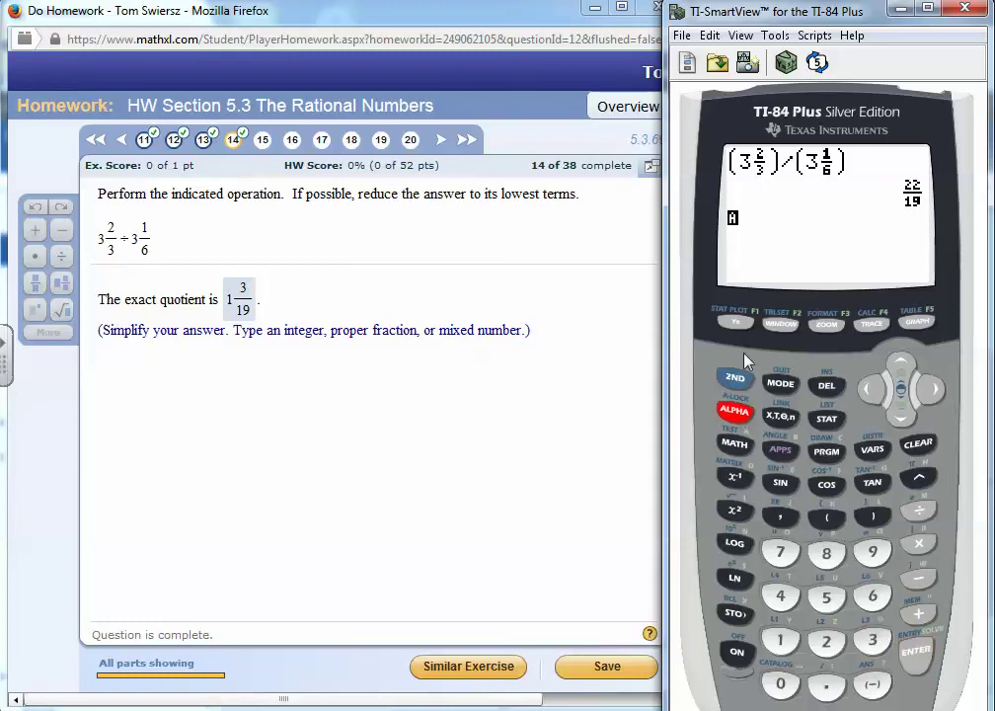
{"action": "left_click", "coordinate": [738, 325]}
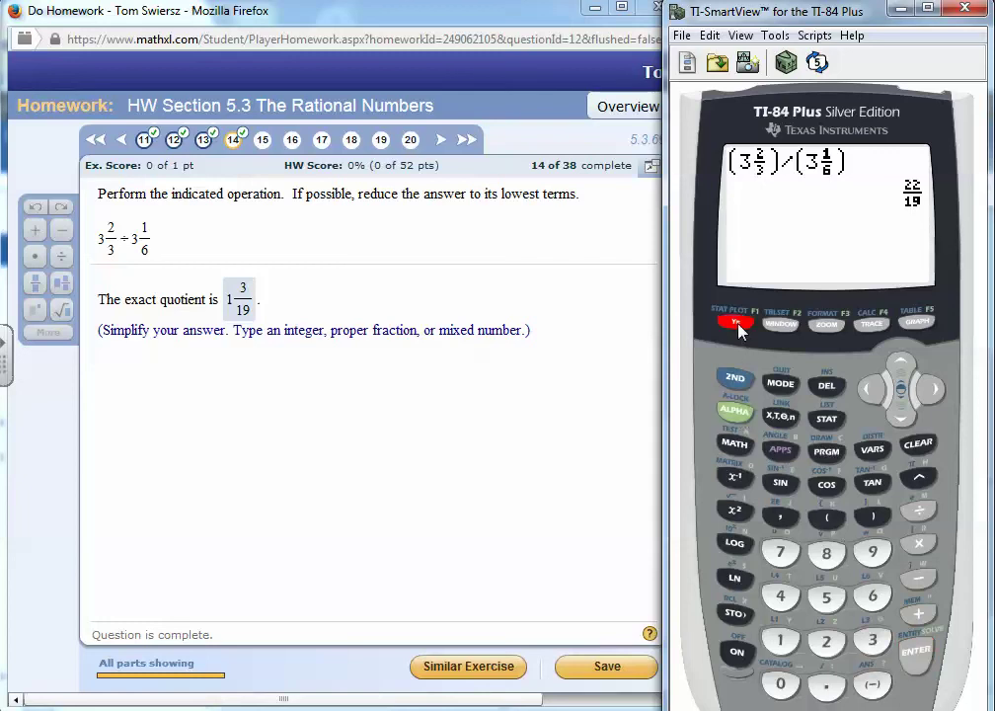
{"action": "left_click", "coordinate": [902, 415]}
{"action": "left_click", "coordinate": [901, 416]}
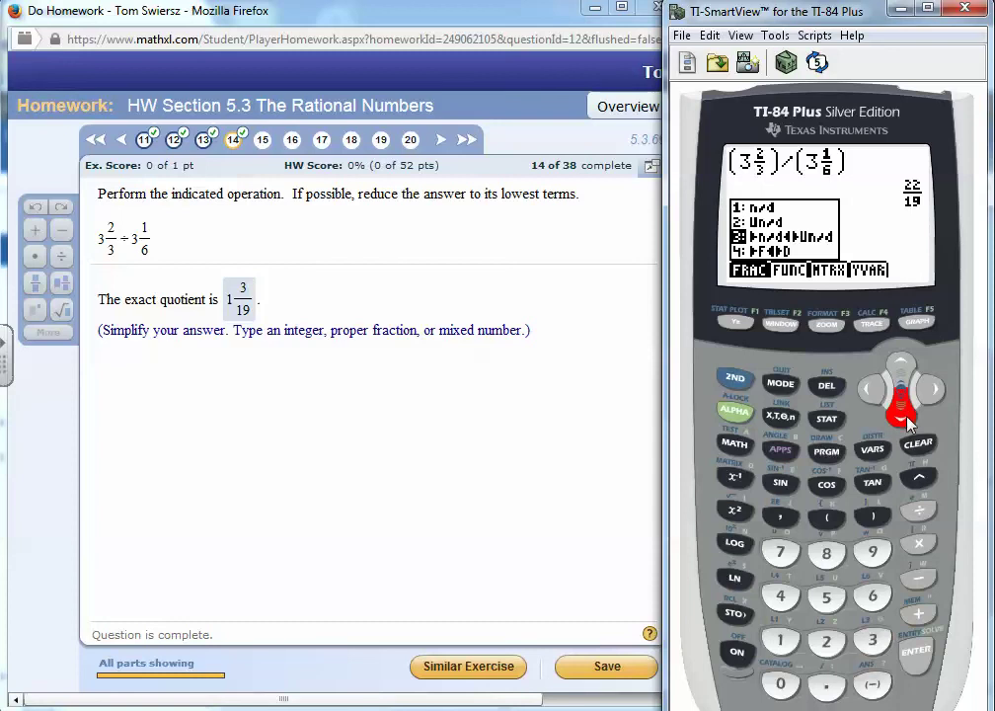
{"action": "left_click", "coordinate": [923, 667]}
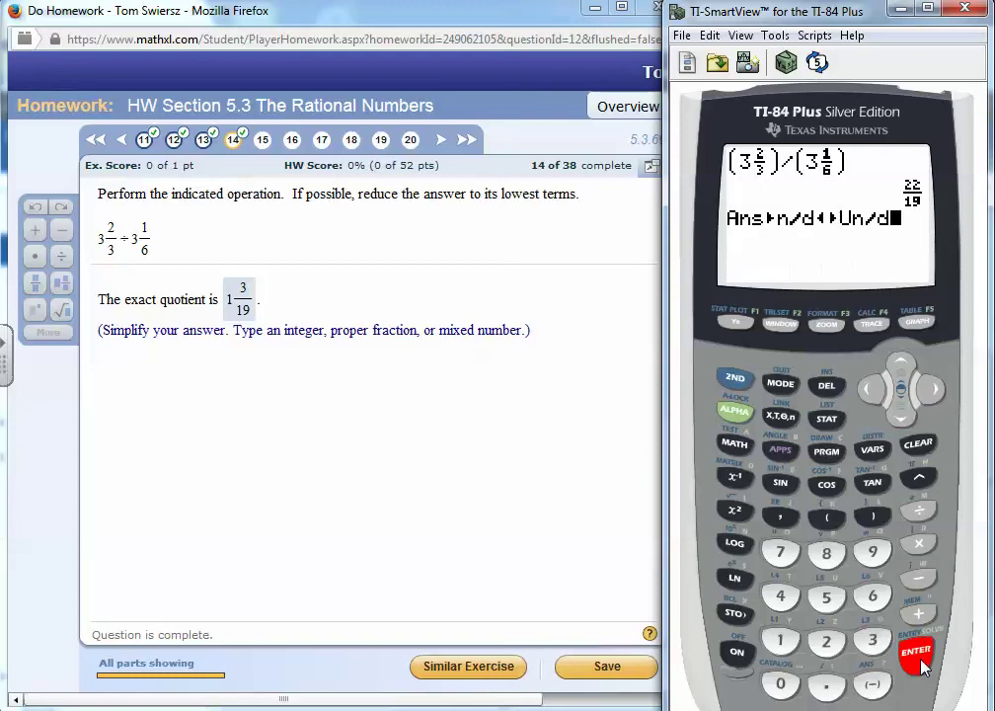
{"action": "left_click", "coordinate": [920, 665]}
Open exercise 15 of the homework and clear the calculator's home screen
{"action": "left_click", "coordinate": [264, 142]}
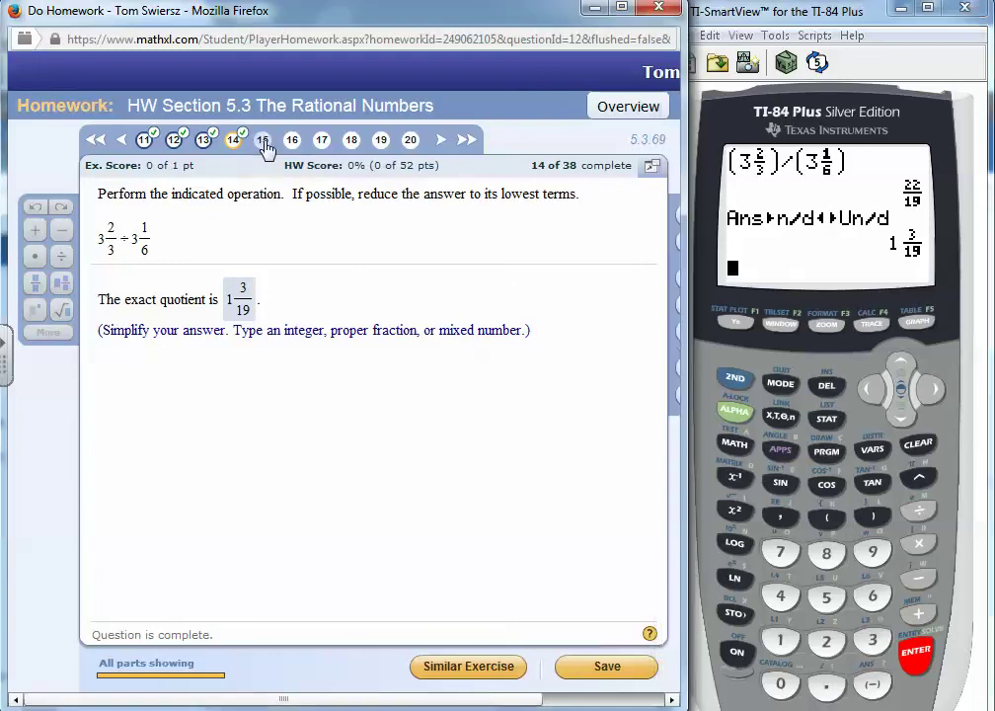
{"action": "left_click", "coordinate": [930, 391]}
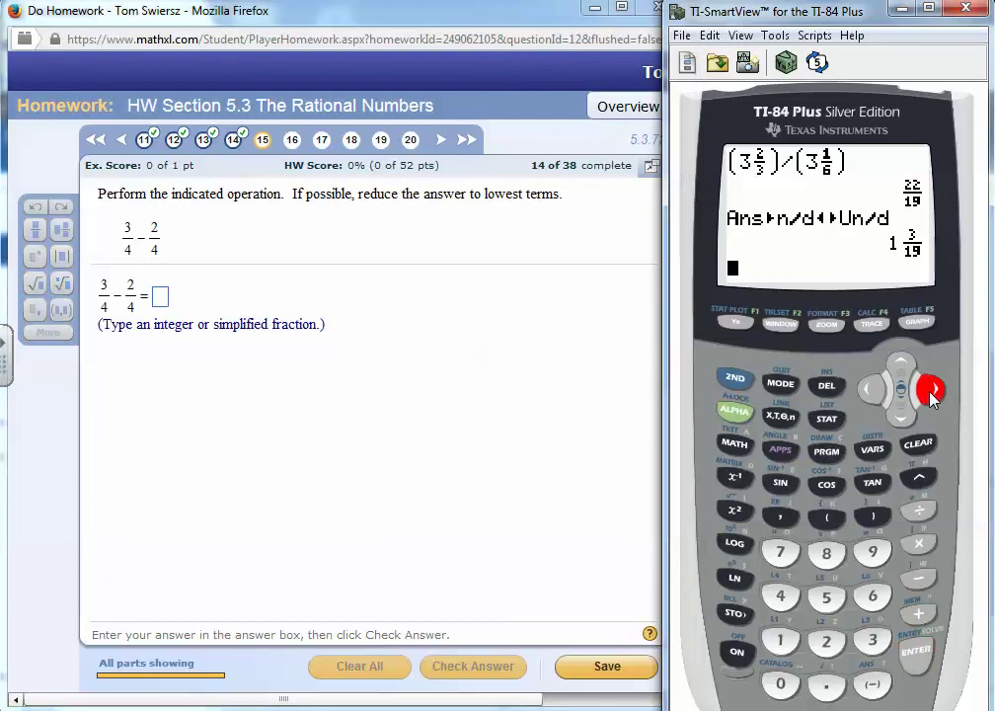
{"action": "left_click", "coordinate": [918, 443]}
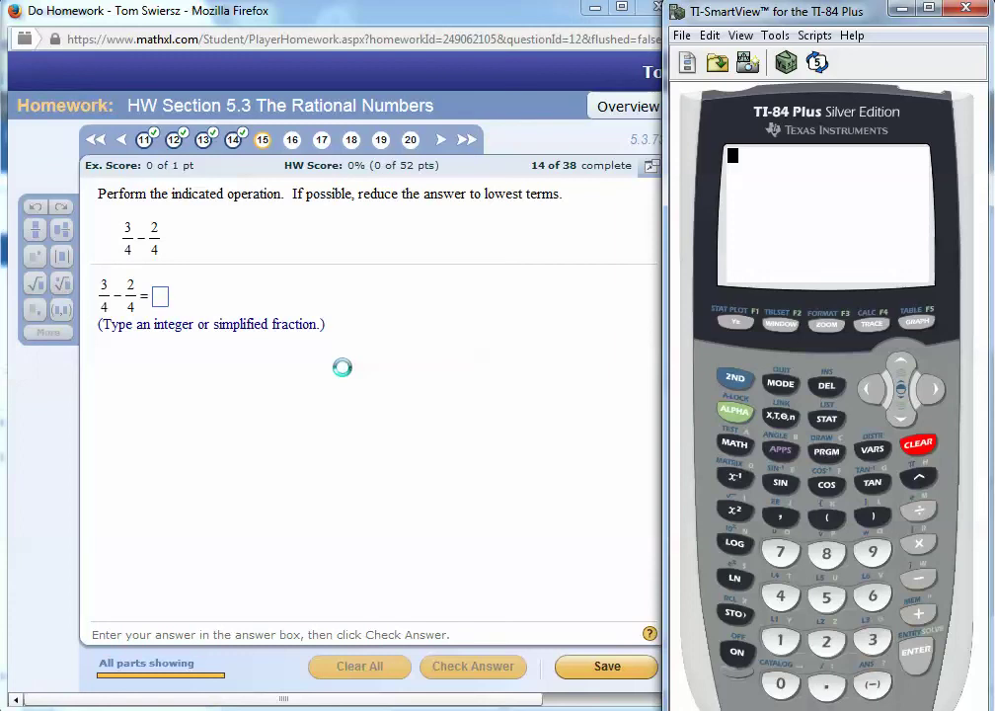
Handwrite the subtraction 3/4 − 2/4 = 1/4 in the blank area below exercise 15
{"action": "mouse_move", "coordinate": [179, 370]}
{"action": "left_mouse_down"}
{"action": "mouse_move", "coordinate": [184, 399]}
{"action": "mouse_move", "coordinate": [217, 416]}
{"action": "left_mouse_up"}
{"action": "mouse_move", "coordinate": [190, 431]}
{"action": "left_mouse_down"}
{"action": "mouse_move", "coordinate": [212, 446]}
{"action": "mouse_move", "coordinate": [210, 470]}
{"action": "left_mouse_up"}
{"action": "left_click_drag", "start_coordinate": [234, 415], "coordinate": [264, 416]}
{"action": "mouse_move", "coordinate": [273, 380]}
{"action": "left_mouse_down"}
{"action": "mouse_move", "coordinate": [287, 378]}
{"action": "mouse_move", "coordinate": [309, 401]}
{"action": "mouse_move", "coordinate": [308, 420]}
{"action": "left_mouse_up"}
{"action": "mouse_move", "coordinate": [292, 430]}
{"action": "left_mouse_down"}
{"action": "mouse_move", "coordinate": [311, 447]}
{"action": "mouse_move", "coordinate": [318, 480]}
{"action": "left_mouse_up"}
{"action": "left_click_drag", "start_coordinate": [334, 421], "coordinate": [353, 421]}
{"action": "left_click_drag", "start_coordinate": [336, 429], "coordinate": [454, 421]}
{"action": "mouse_move", "coordinate": [413, 431]}
{"action": "left_mouse_down"}
{"action": "mouse_move", "coordinate": [411, 444]}
{"action": "mouse_move", "coordinate": [454, 451]}
{"action": "left_mouse_up"}
{"action": "left_click_drag", "start_coordinate": [450, 436], "coordinate": [454, 485]}
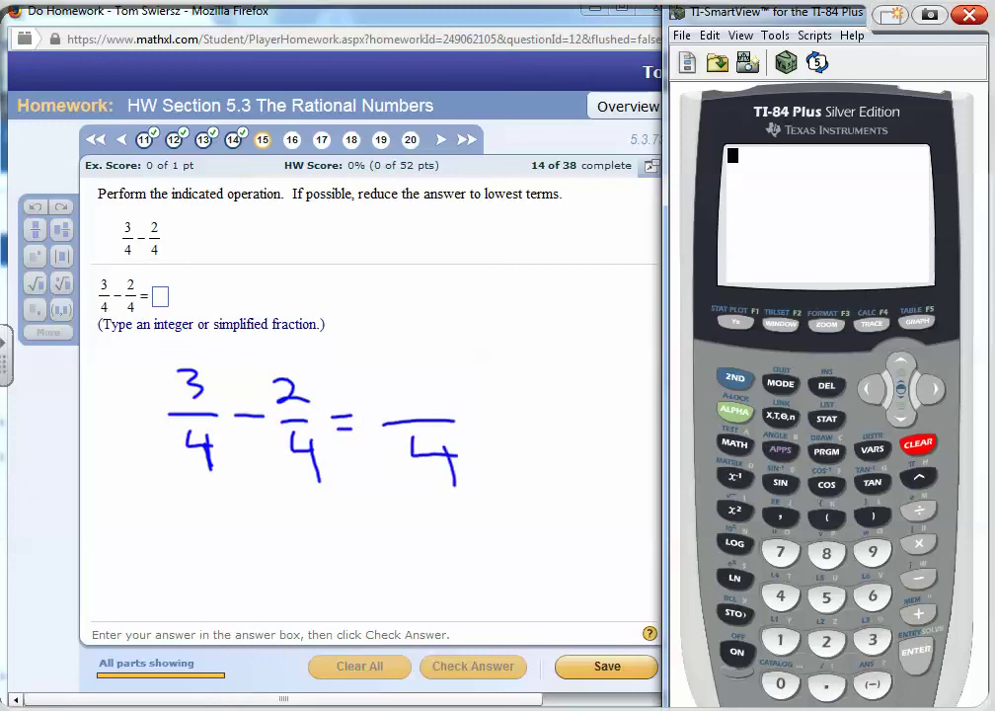
{"action": "left_click_drag", "start_coordinate": [420, 381], "coordinate": [423, 404]}
Close the ink layer, then enter the fraction 1/4 as the answer to exercise 15 and check it
{"action": "right_click", "coordinate": [583, 499]}
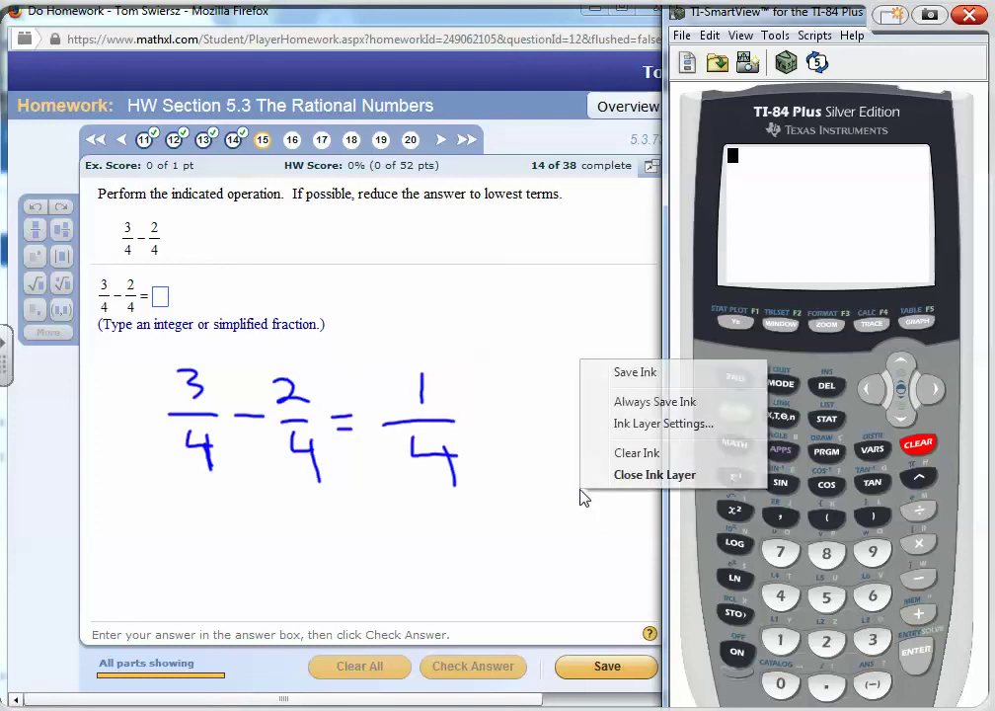
{"action": "left_click", "coordinate": [614, 477]}
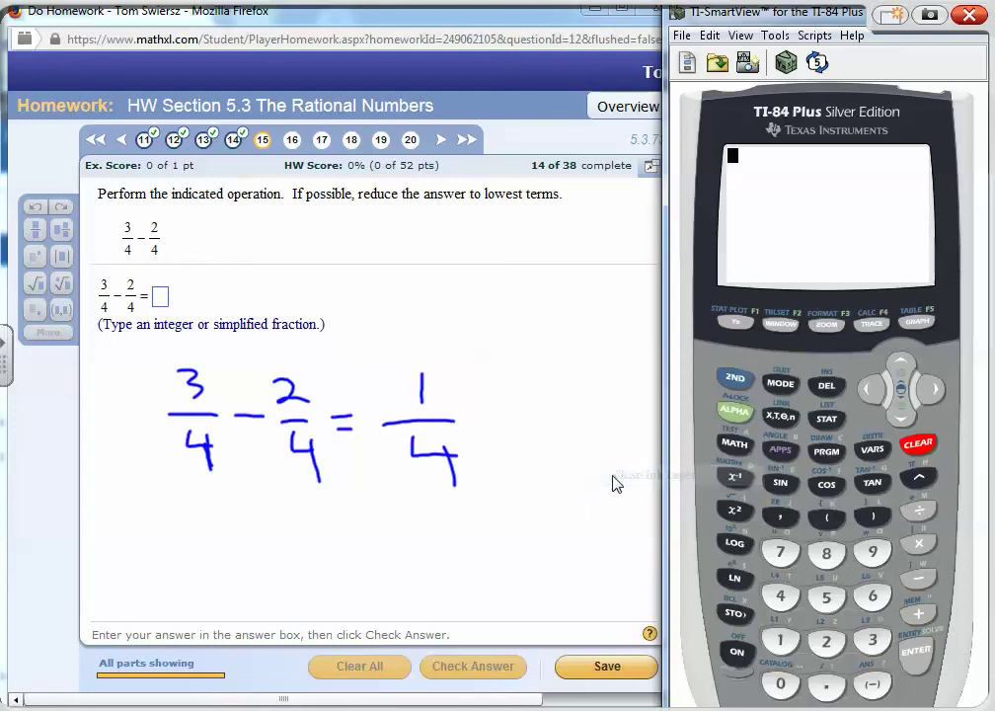
{"action": "left_click", "coordinate": [162, 301]}
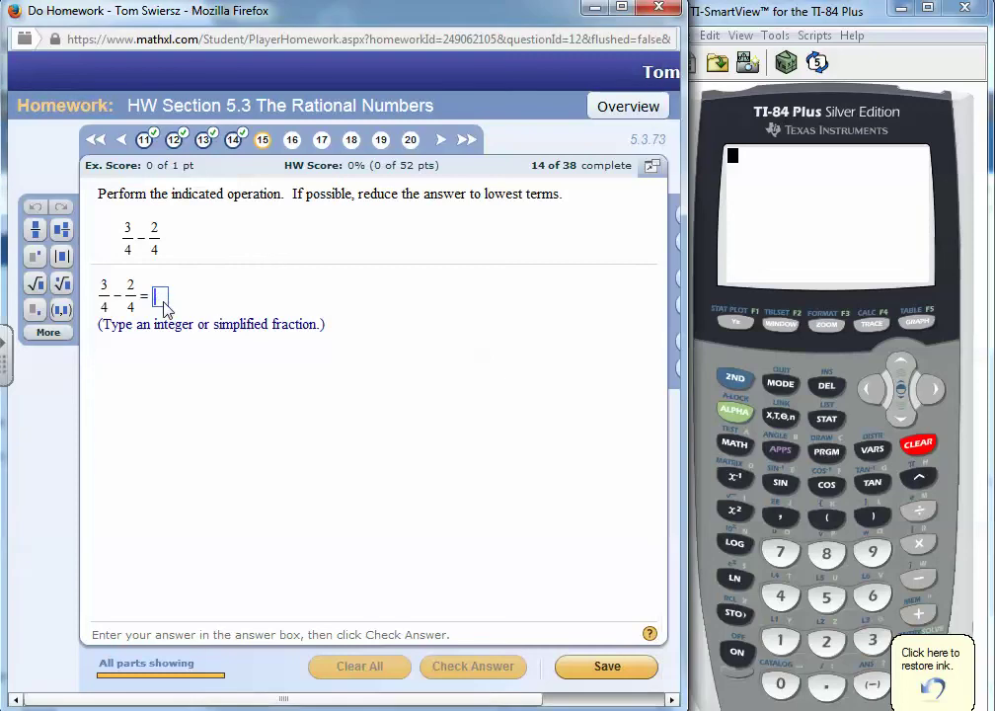
{"action": "left_click", "coordinate": [36, 230]}
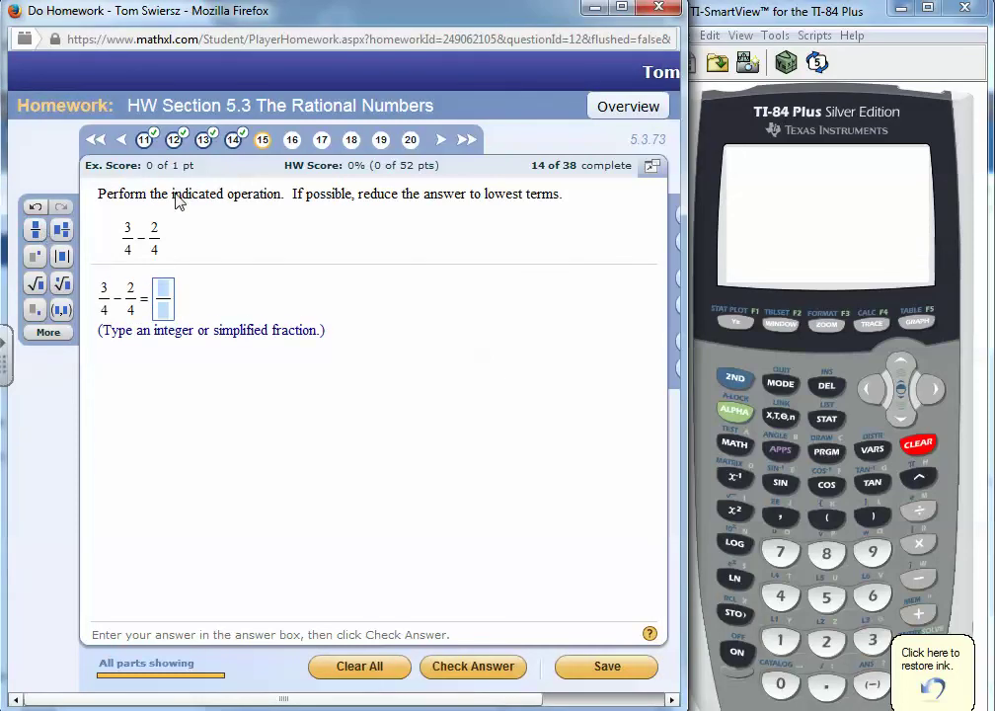
{"action": "type", "text": "1"}
{"action": "left_click", "coordinate": [163, 310]}
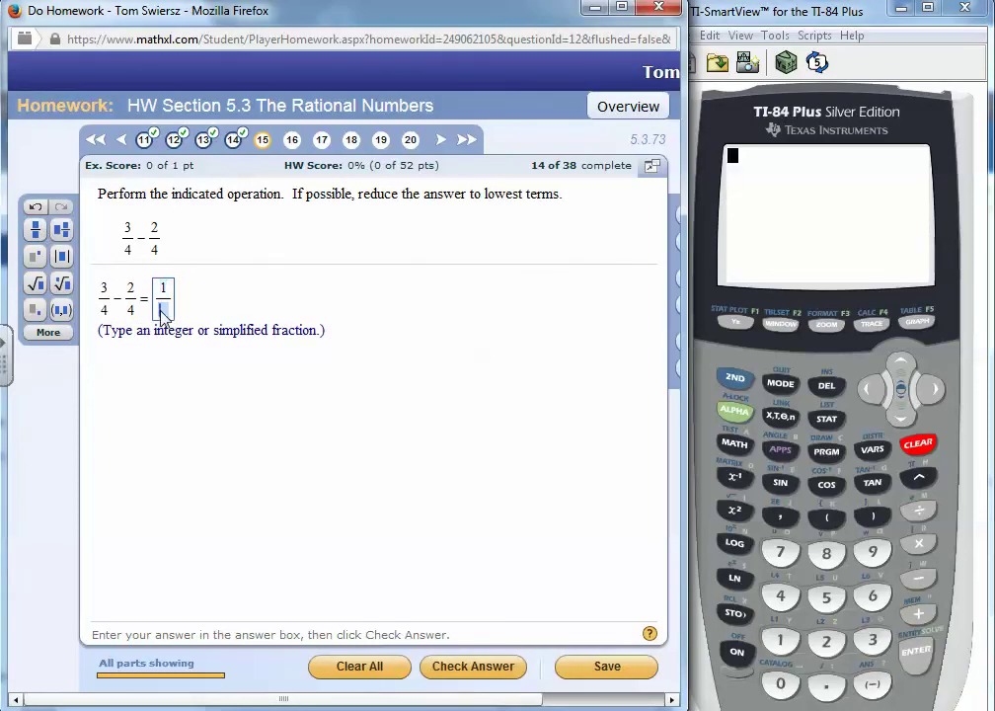
{"action": "type", "text": "4"}
{"action": "left_click", "coordinate": [493, 666]}
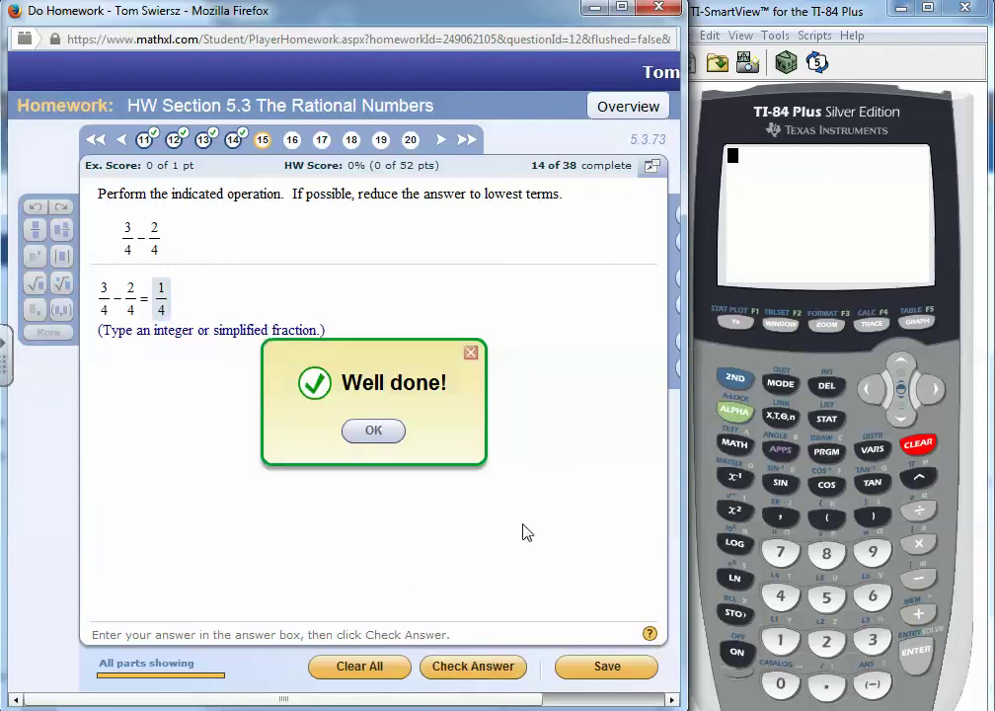
{"action": "left_click", "coordinate": [375, 430]}
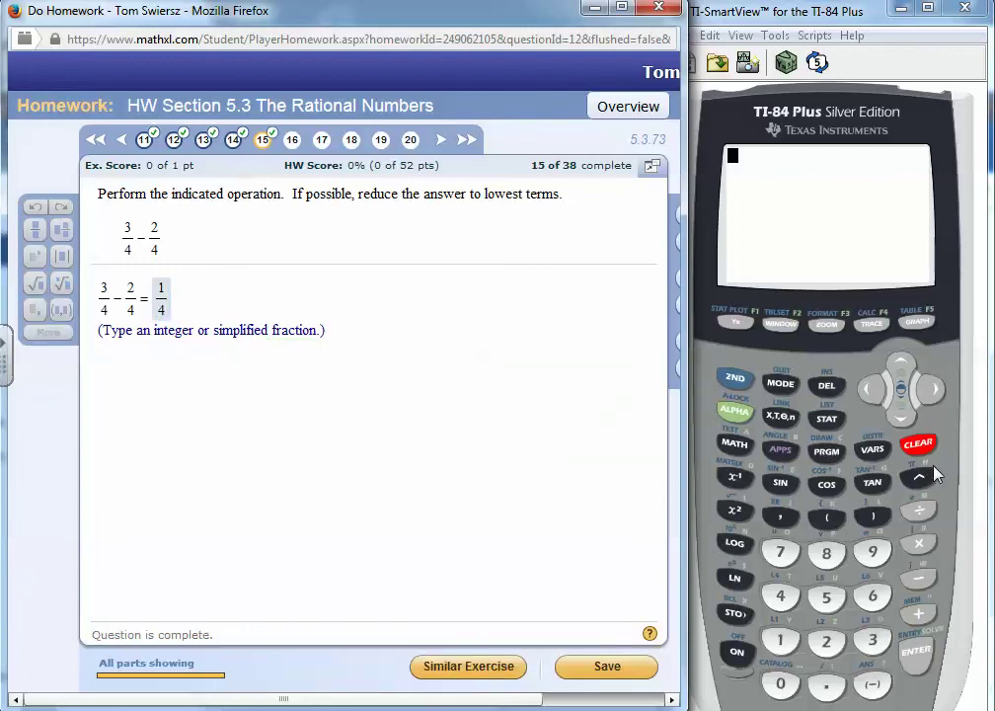
Evaluate (3/4)−(2/4) on the TI-84 calculator, with each fraction in its own parentheses
{"action": "left_click", "coordinate": [827, 517]}
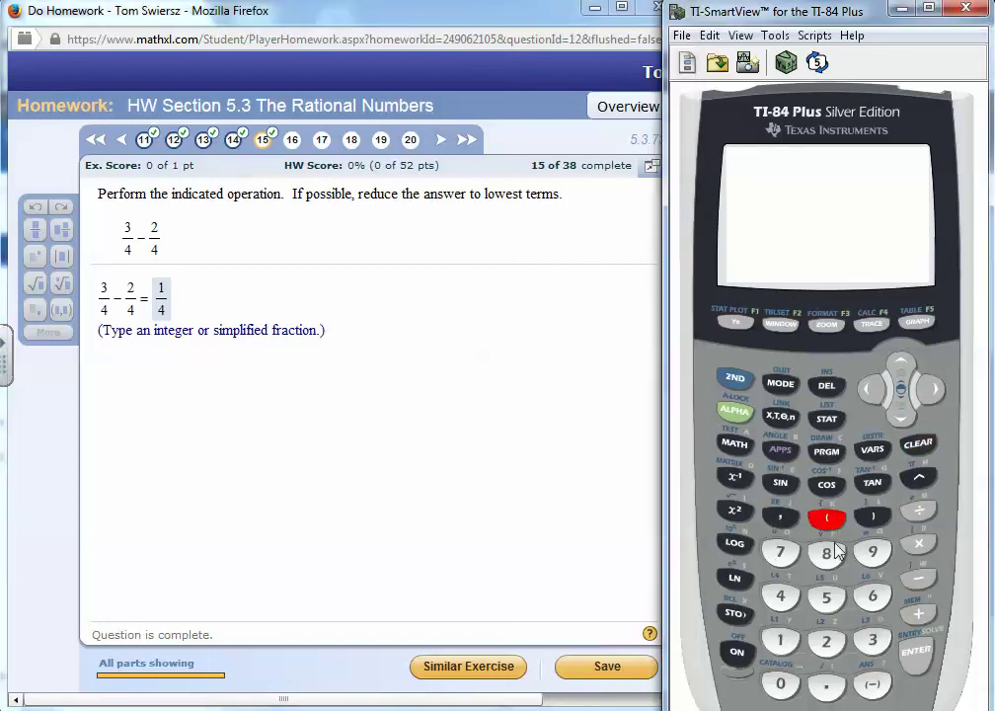
{"action": "left_click", "coordinate": [873, 639]}
{"action": "left_click", "coordinate": [919, 510]}
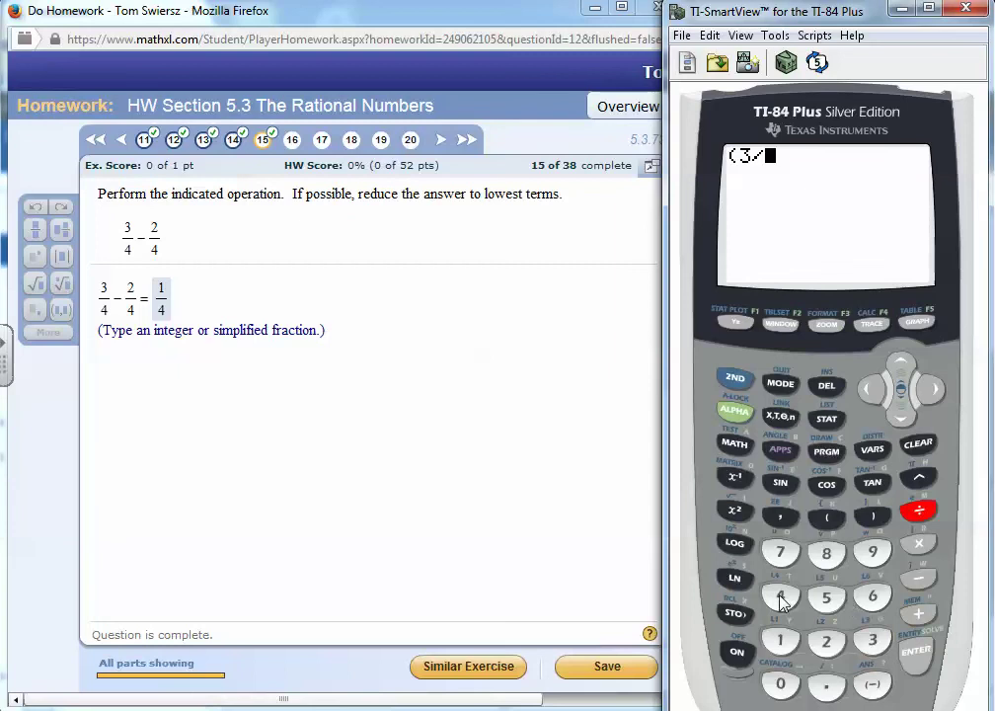
{"action": "left_click", "coordinate": [782, 598]}
{"action": "left_click", "coordinate": [872, 515]}
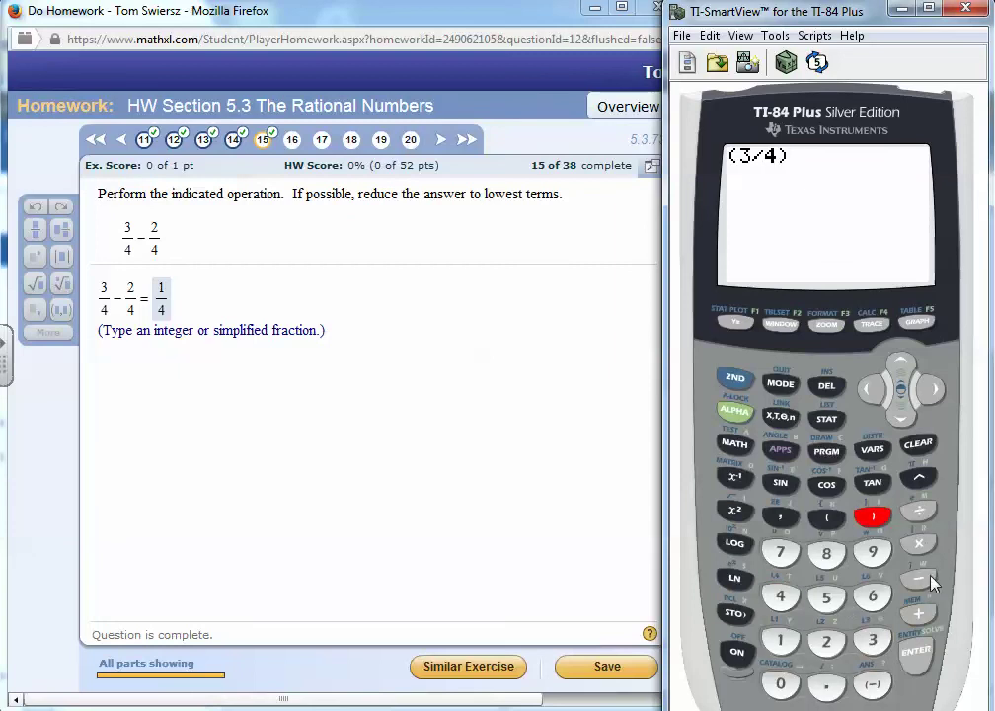
{"action": "left_click", "coordinate": [928, 581]}
{"action": "left_click", "coordinate": [827, 517]}
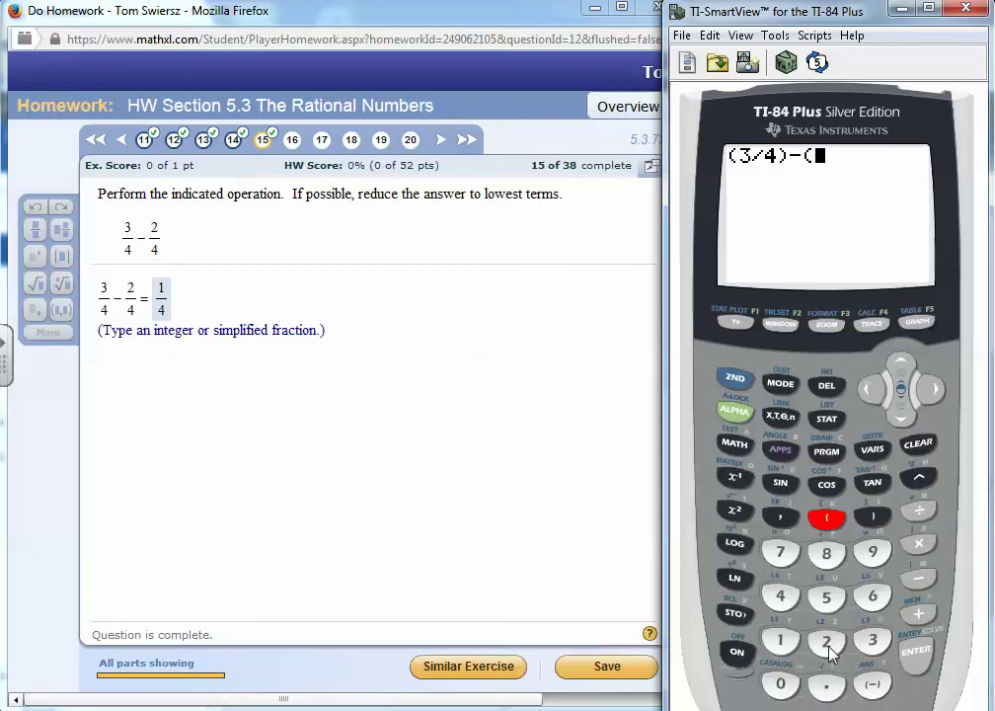
{"action": "left_click", "coordinate": [828, 644]}
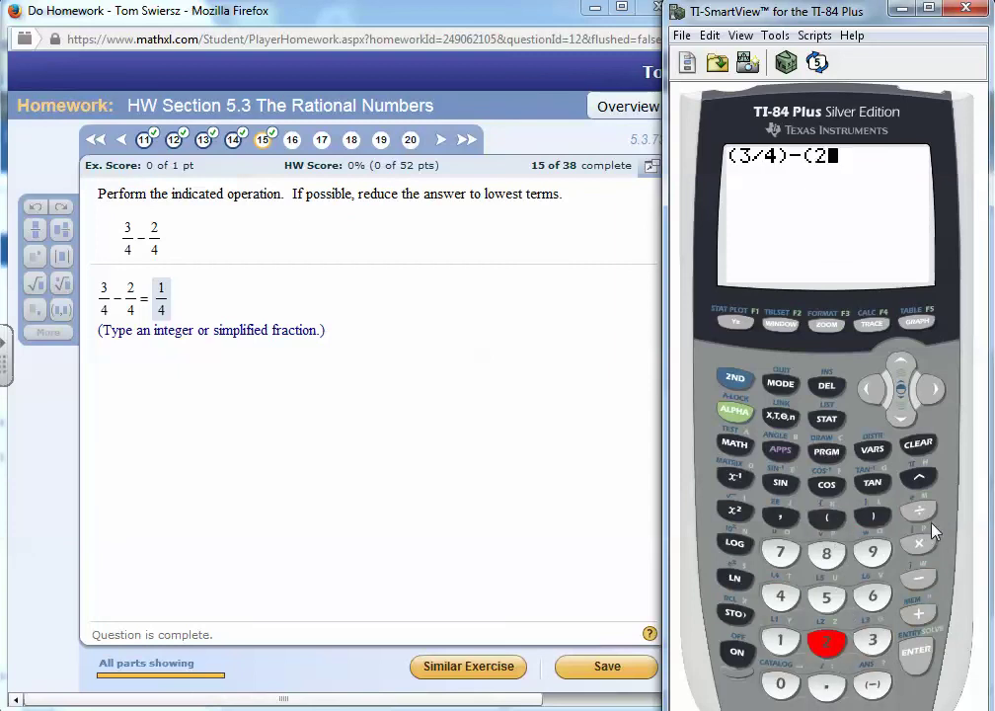
{"action": "left_click", "coordinate": [922, 516]}
{"action": "left_click", "coordinate": [779, 596]}
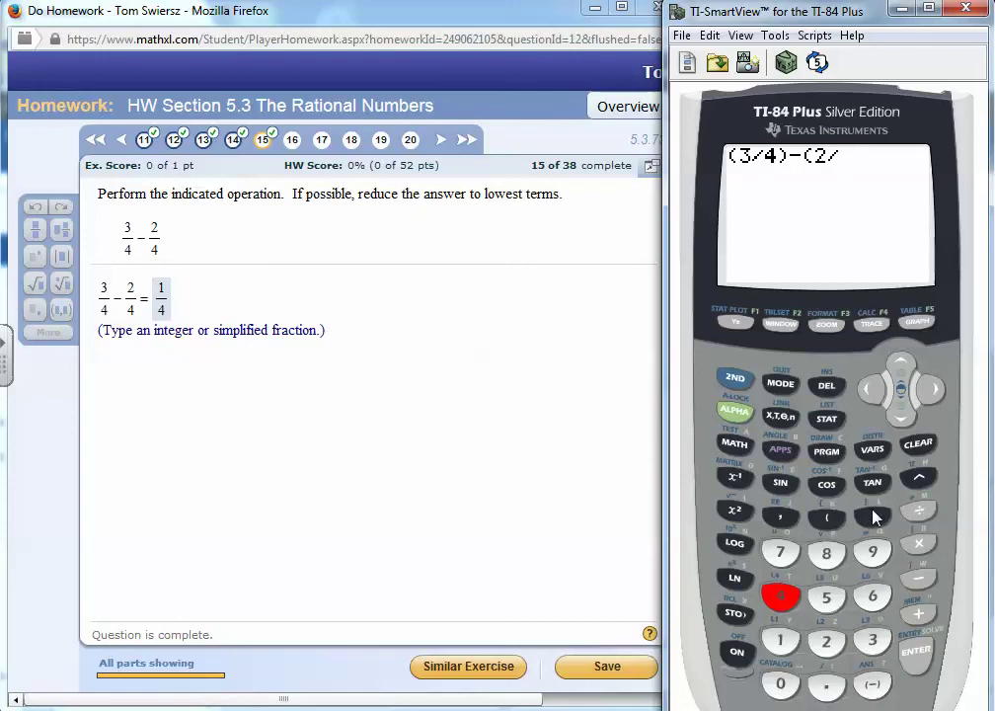
{"action": "left_click", "coordinate": [872, 515]}
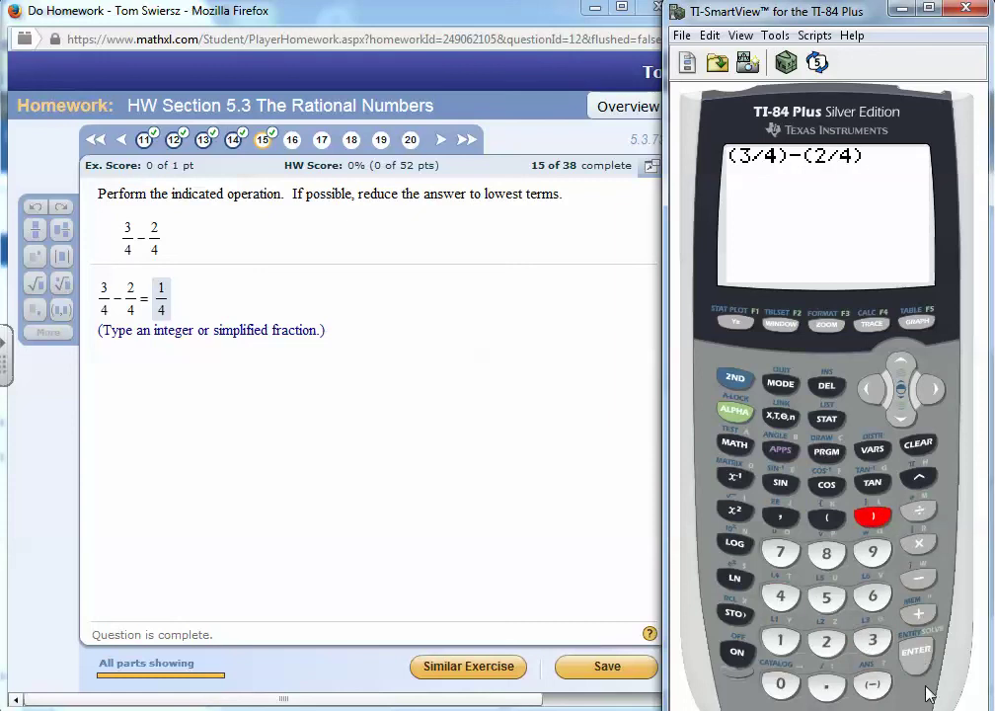
{"action": "left_click", "coordinate": [916, 650]}
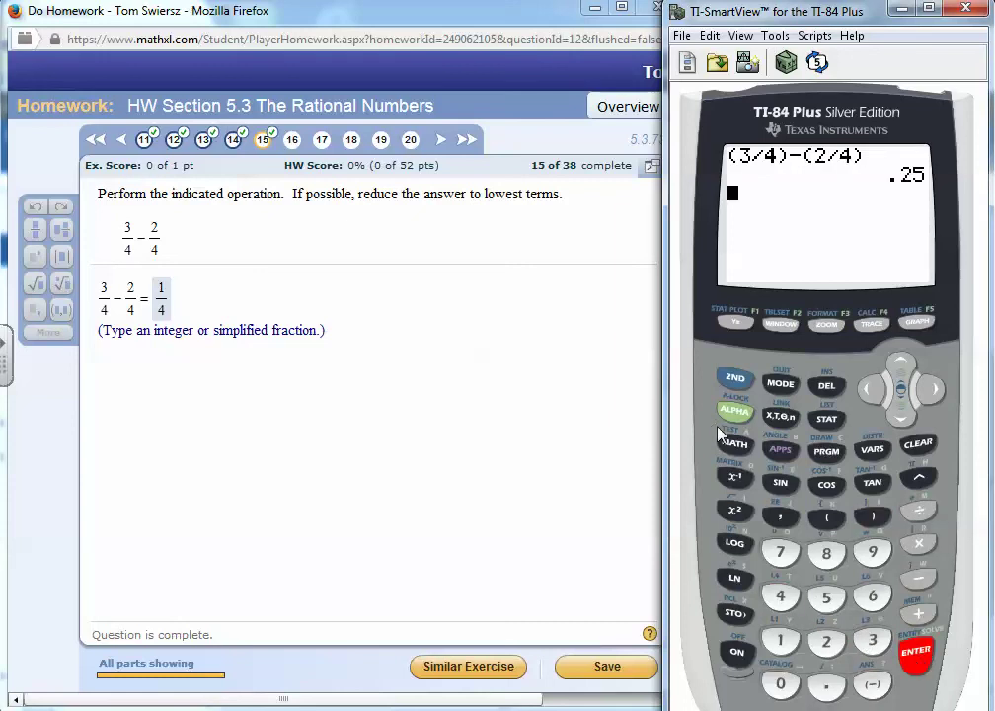
Convert the calculator's last answer to a fraction with the Frac conversion
{"action": "left_click", "coordinate": [733, 443]}
{"action": "left_click", "coordinate": [915, 653]}
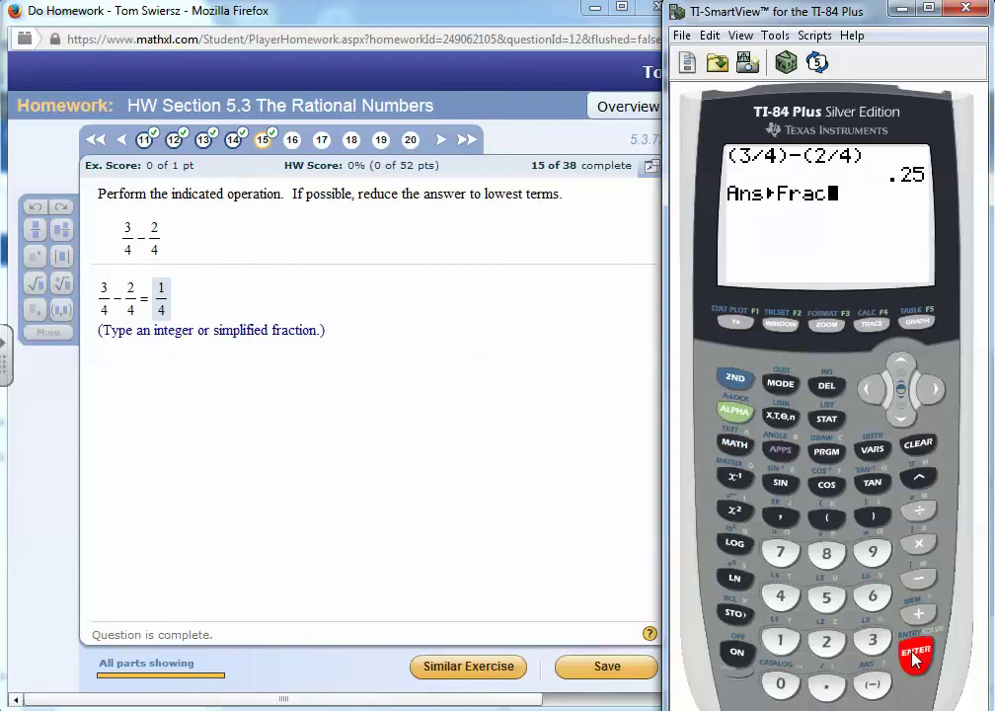
{"action": "left_click", "coordinate": [915, 654]}
Open exercise 16 of the homework and clear the calculator's home screen
{"action": "left_click", "coordinate": [293, 143]}
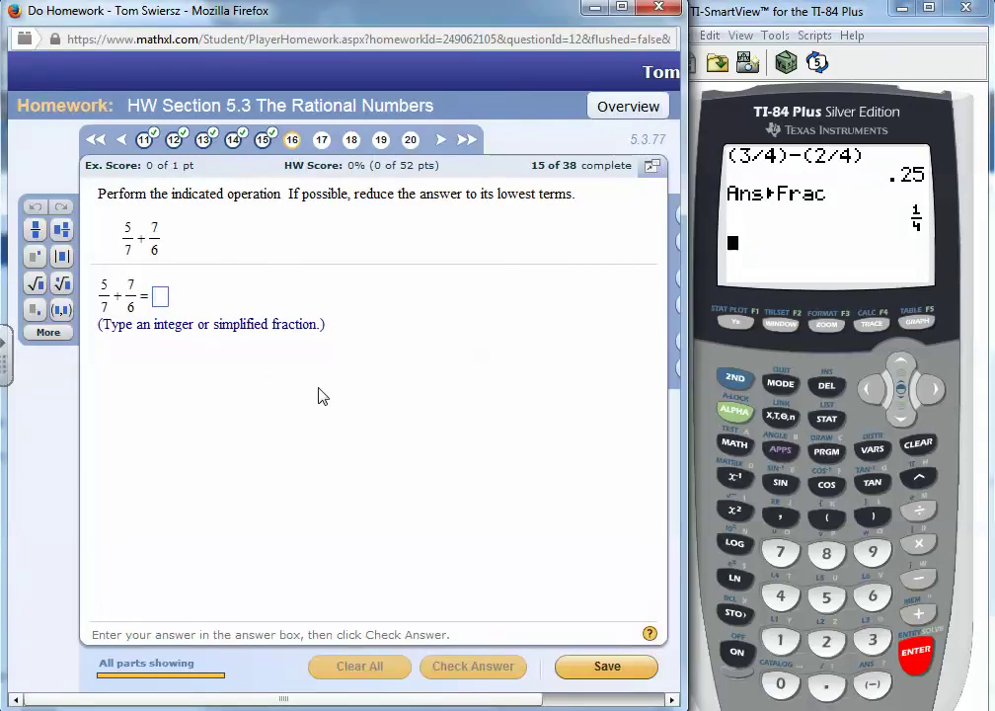
{"action": "left_click", "coordinate": [921, 444]}
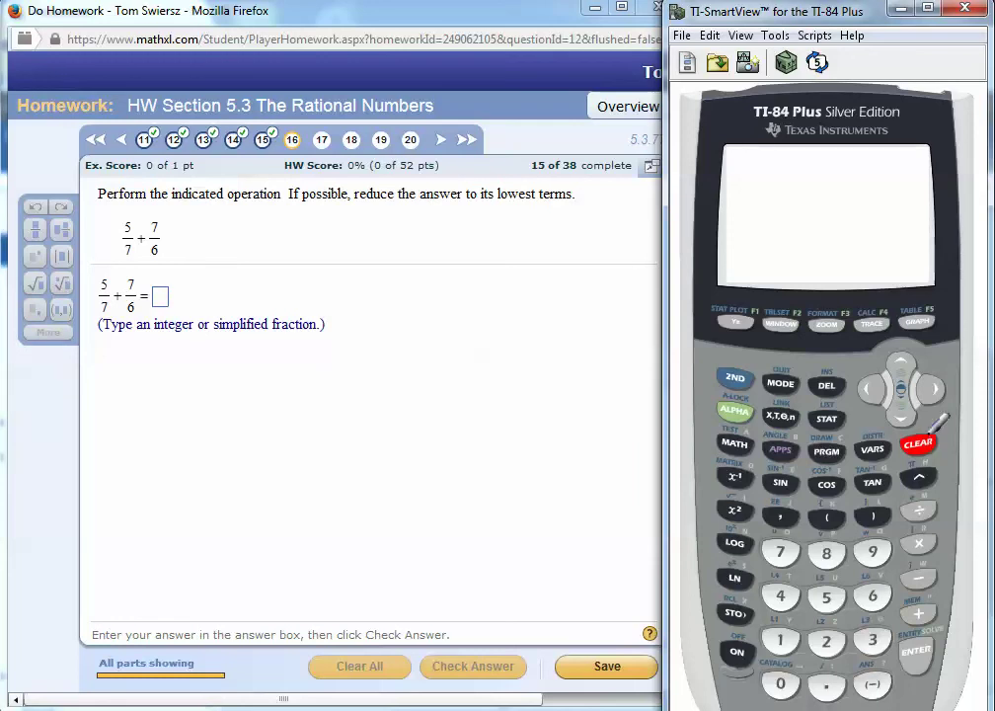
Handwrite the sum 5/7 + 7/6 in the blank area below exercise 16
{"action": "mouse_move", "coordinate": [177, 371]}
{"action": "left_mouse_down"}
{"action": "mouse_move", "coordinate": [189, 379]}
{"action": "mouse_move", "coordinate": [184, 400]}
{"action": "left_mouse_up"}
{"action": "left_click_drag", "start_coordinate": [173, 371], "coordinate": [204, 370]}
{"action": "mouse_move", "coordinate": [173, 411]}
{"action": "left_mouse_down"}
{"action": "mouse_move", "coordinate": [214, 410]}
{"action": "mouse_move", "coordinate": [197, 457]}
{"action": "left_mouse_up"}
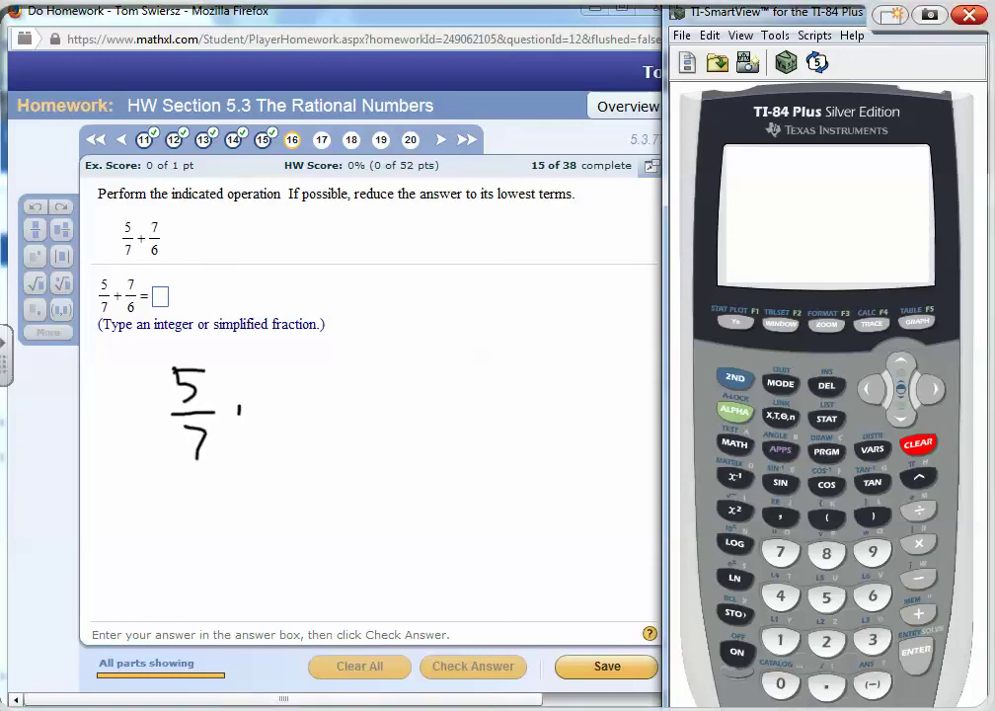
{"action": "left_click_drag", "start_coordinate": [240, 407], "coordinate": [240, 432]}
{"action": "left_click_drag", "start_coordinate": [231, 422], "coordinate": [294, 404]}
{"action": "mouse_move", "coordinate": [275, 418]}
{"action": "left_mouse_down"}
{"action": "mouse_move", "coordinate": [311, 417]}
{"action": "mouse_move", "coordinate": [300, 444]}
{"action": "left_mouse_up"}
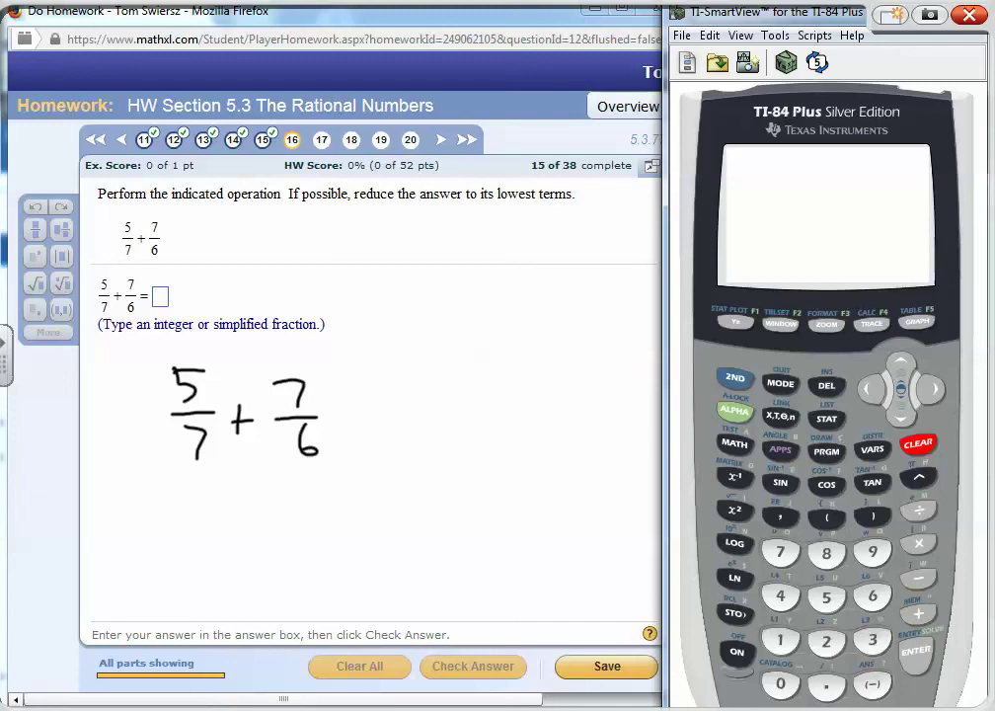
Write the multiplier (6/6) in front of 5/7 and (7/7) after 7/6
{"action": "mouse_move", "coordinate": [144, 368]}
{"action": "left_mouse_down"}
{"action": "mouse_move", "coordinate": [131, 397]}
{"action": "mouse_move", "coordinate": [154, 420]}
{"action": "mouse_move", "coordinate": [138, 452]}
{"action": "mouse_move", "coordinate": [108, 446]}
{"action": "mouse_move", "coordinate": [170, 464]}
{"action": "left_mouse_up"}
{"action": "mouse_move", "coordinate": [355, 393]}
{"action": "left_mouse_down"}
{"action": "mouse_move", "coordinate": [343, 456]}
{"action": "mouse_move", "coordinate": [389, 407]}
{"action": "mouse_move", "coordinate": [403, 410]}
{"action": "mouse_move", "coordinate": [395, 444]}
{"action": "left_mouse_up"}
{"action": "left_click_drag", "start_coordinate": [405, 354], "coordinate": [431, 466]}
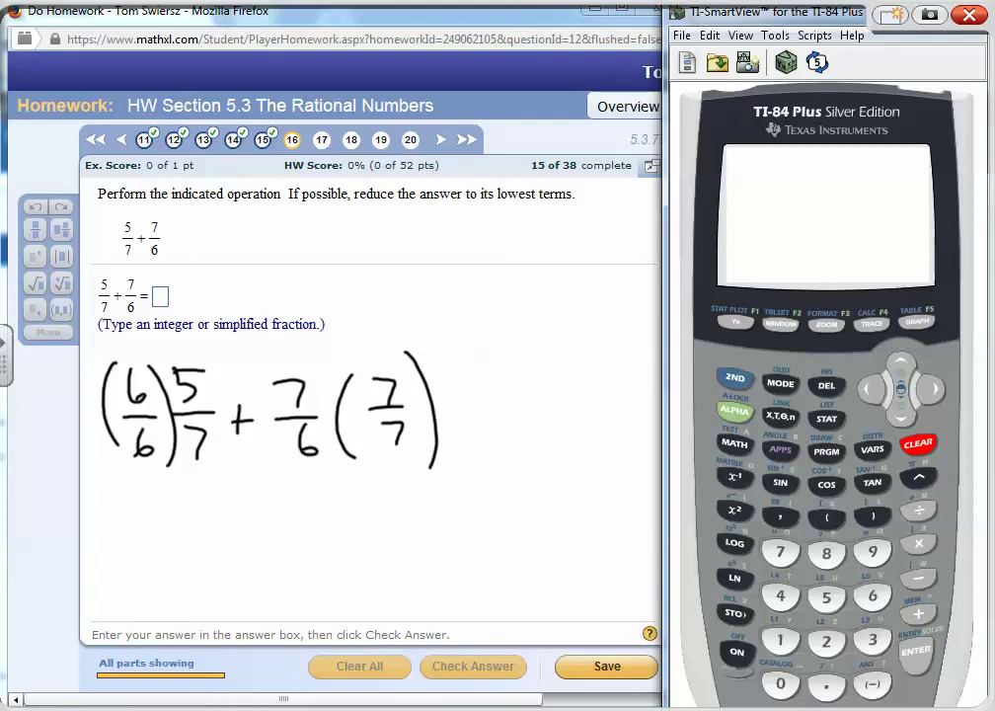
Handwrite the common-denominator form 30/42 + 49/42 = below the original sum
{"action": "mouse_move", "coordinate": [177, 546]}
{"action": "left_mouse_down"}
{"action": "mouse_move", "coordinate": [172, 559]}
{"action": "mouse_move", "coordinate": [198, 571]}
{"action": "left_mouse_up"}
{"action": "mouse_move", "coordinate": [190, 548]}
{"action": "left_mouse_down"}
{"action": "mouse_move", "coordinate": [187, 584]}
{"action": "mouse_move", "coordinate": [232, 582]}
{"action": "left_mouse_up"}
{"action": "left_click_drag", "start_coordinate": [151, 532], "coordinate": [234, 534]}
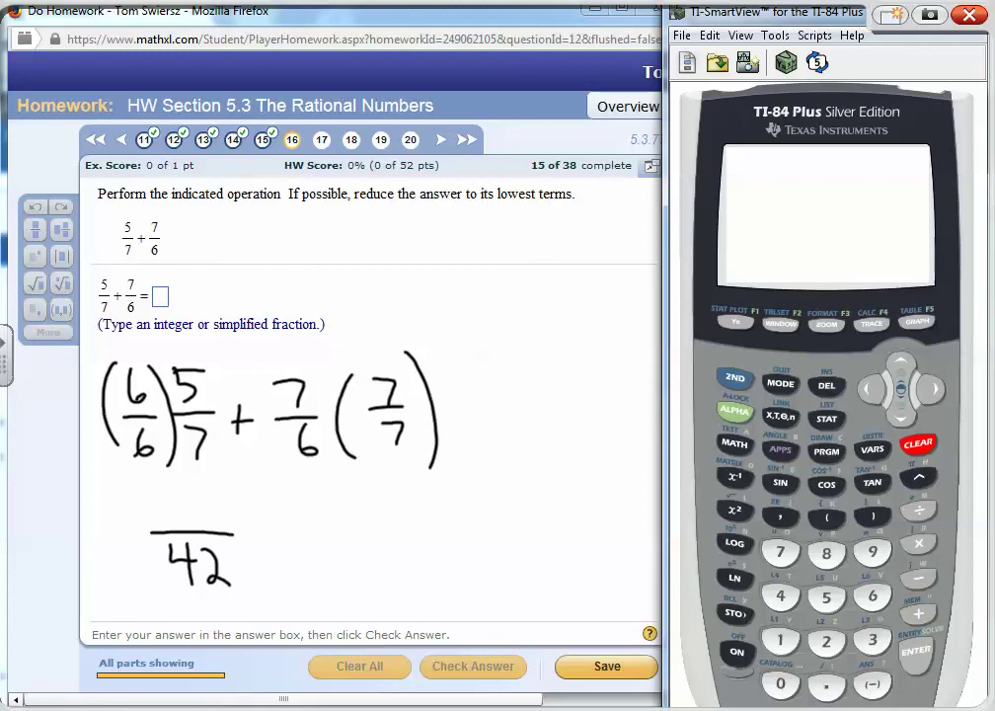
{"action": "mouse_move", "coordinate": [174, 497]}
{"action": "left_mouse_down"}
{"action": "mouse_move", "coordinate": [175, 518]}
{"action": "mouse_move", "coordinate": [203, 497]}
{"action": "left_mouse_up"}
{"action": "mouse_move", "coordinate": [272, 516]}
{"action": "left_mouse_down"}
{"action": "mouse_move", "coordinate": [273, 549]}
{"action": "mouse_move", "coordinate": [290, 534]}
{"action": "mouse_move", "coordinate": [316, 571]}
{"action": "mouse_move", "coordinate": [343, 572]}
{"action": "left_mouse_up"}
{"action": "mouse_move", "coordinate": [336, 551]}
{"action": "left_mouse_down"}
{"action": "mouse_move", "coordinate": [333, 592]}
{"action": "mouse_move", "coordinate": [385, 597]}
{"action": "mouse_move", "coordinate": [371, 537]}
{"action": "left_mouse_up"}
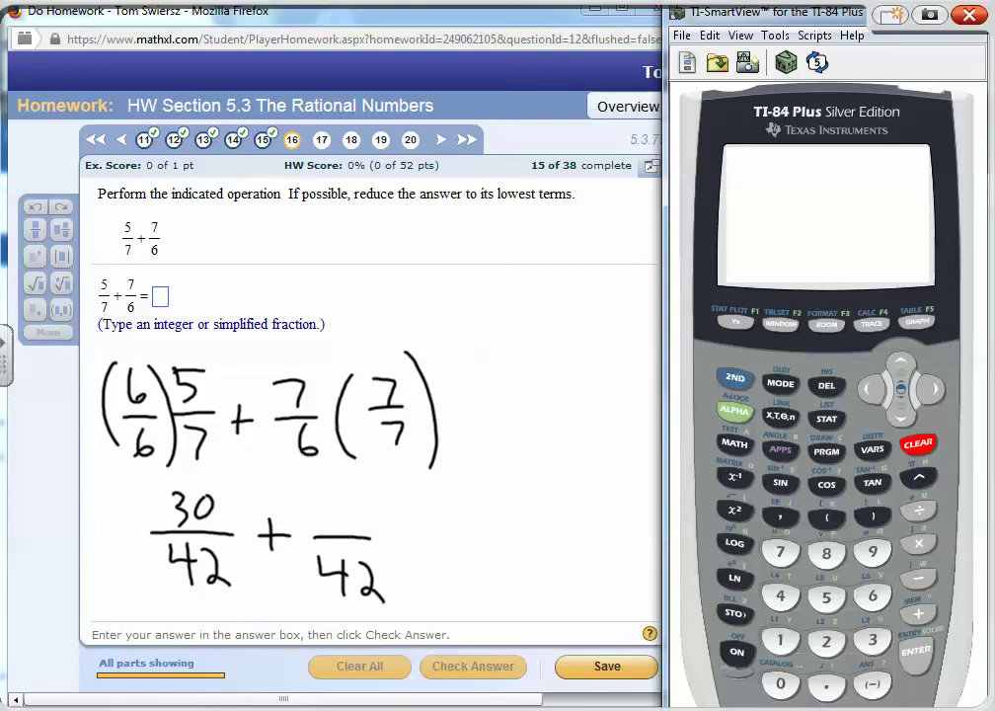
{"action": "mouse_move", "coordinate": [327, 499]}
{"action": "left_mouse_down"}
{"action": "mouse_move", "coordinate": [345, 521]}
{"action": "mouse_move", "coordinate": [337, 533]}
{"action": "left_mouse_up"}
{"action": "mouse_move", "coordinate": [369, 499]}
{"action": "left_mouse_down"}
{"action": "mouse_move", "coordinate": [356, 508]}
{"action": "mouse_move", "coordinate": [369, 531]}
{"action": "mouse_move", "coordinate": [413, 530]}
{"action": "mouse_move", "coordinate": [412, 539]}
{"action": "left_mouse_up"}
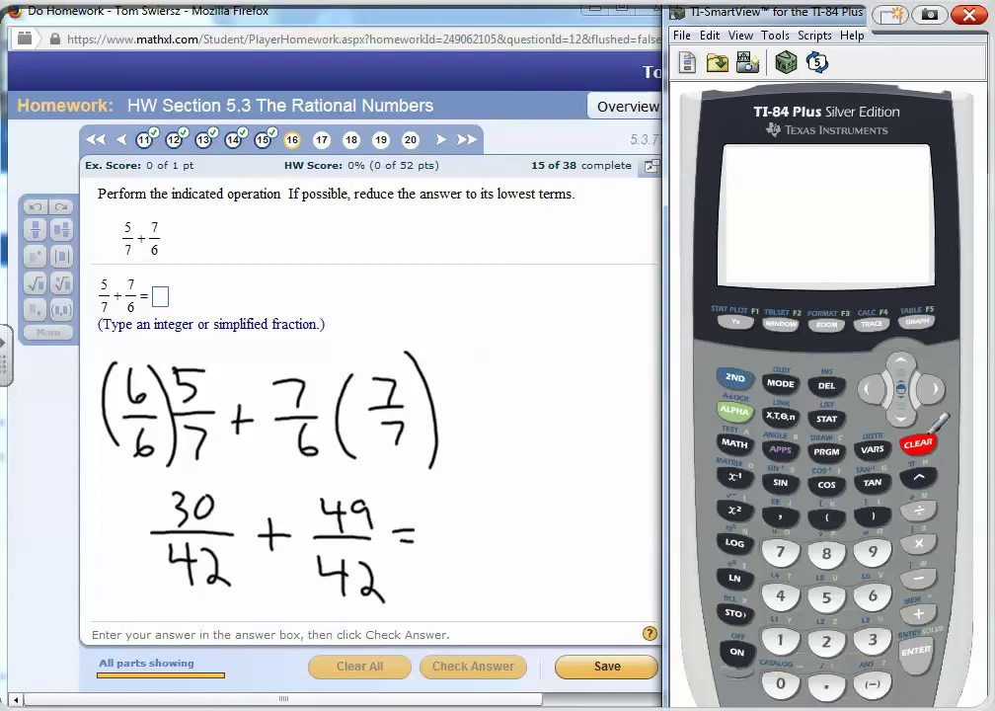
Double-underline both denominators of 42 and write the result 79/42 after the equals sign
{"action": "mouse_move", "coordinate": [192, 605]}
{"action": "left_mouse_down"}
{"action": "mouse_move", "coordinate": [225, 604]}
{"action": "mouse_move", "coordinate": [239, 623]}
{"action": "left_mouse_up"}
{"action": "left_click_drag", "start_coordinate": [339, 605], "coordinate": [366, 604]}
{"action": "left_click_drag", "start_coordinate": [339, 618], "coordinate": [363, 616]}
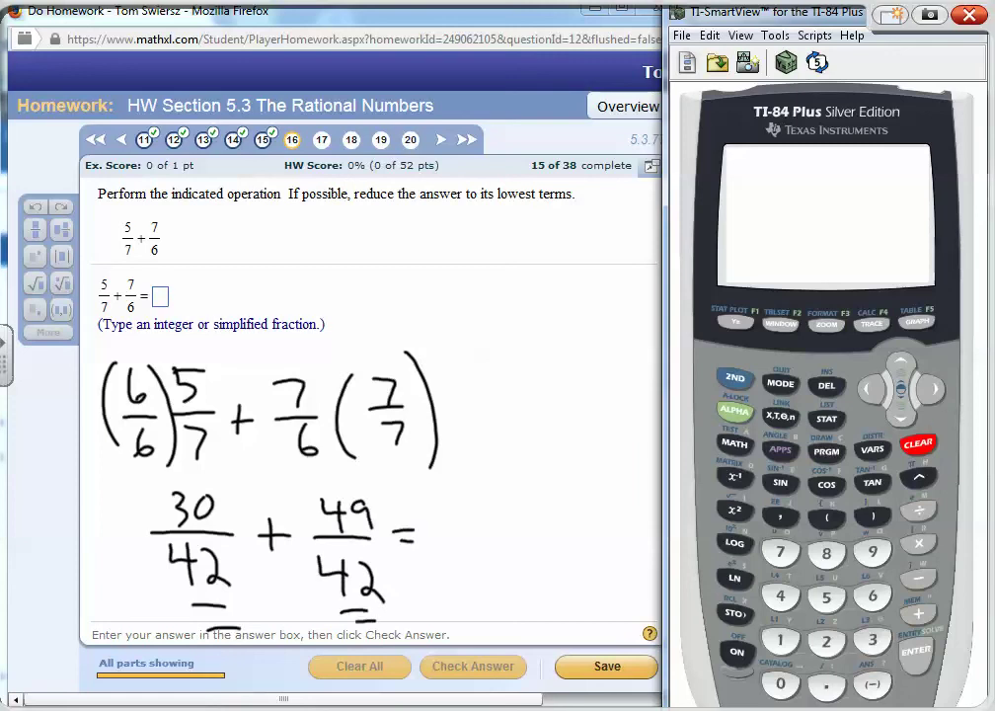
{"action": "left_click_drag", "start_coordinate": [474, 545], "coordinate": [484, 582]}
{"action": "mouse_move", "coordinate": [505, 561]}
{"action": "left_mouse_down"}
{"action": "mouse_move", "coordinate": [527, 559]}
{"action": "mouse_move", "coordinate": [541, 585]}
{"action": "left_mouse_up"}
{"action": "left_click_drag", "start_coordinate": [460, 525], "coordinate": [541, 522]}
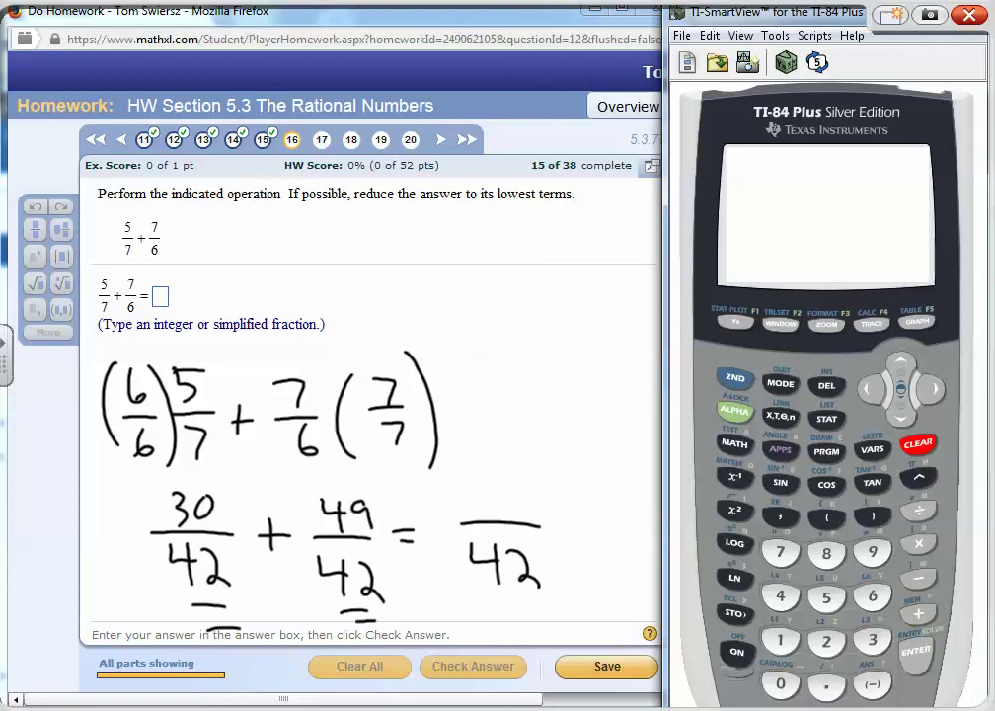
{"action": "mouse_move", "coordinate": [470, 475]}
{"action": "left_mouse_down"}
{"action": "mouse_move", "coordinate": [480, 509]}
{"action": "mouse_move", "coordinate": [512, 479]}
{"action": "mouse_move", "coordinate": [509, 509]}
{"action": "left_mouse_up"}
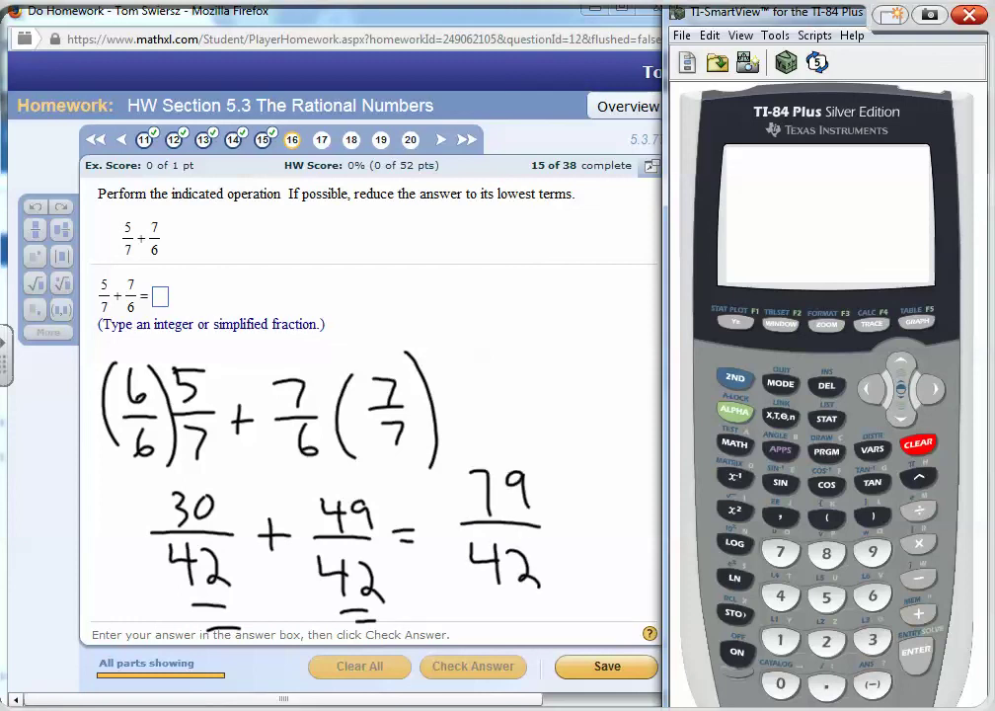
Mark up the work by underlining "simplified fraction", writing "improper" beside it and boxing 79/42
{"action": "left_click_drag", "start_coordinate": [231, 336], "coordinate": [308, 343]}
{"action": "mouse_move", "coordinate": [340, 289]}
{"action": "left_mouse_down"}
{"action": "mouse_move", "coordinate": [342, 312]}
{"action": "mouse_move", "coordinate": [368, 300]}
{"action": "mouse_move", "coordinate": [381, 312]}
{"action": "mouse_move", "coordinate": [509, 296]}
{"action": "left_mouse_up"}
{"action": "mouse_move", "coordinate": [451, 450]}
{"action": "left_mouse_down"}
{"action": "mouse_move", "coordinate": [446, 582]}
{"action": "mouse_move", "coordinate": [565, 434]}
{"action": "mouse_move", "coordinate": [449, 449]}
{"action": "left_mouse_up"}
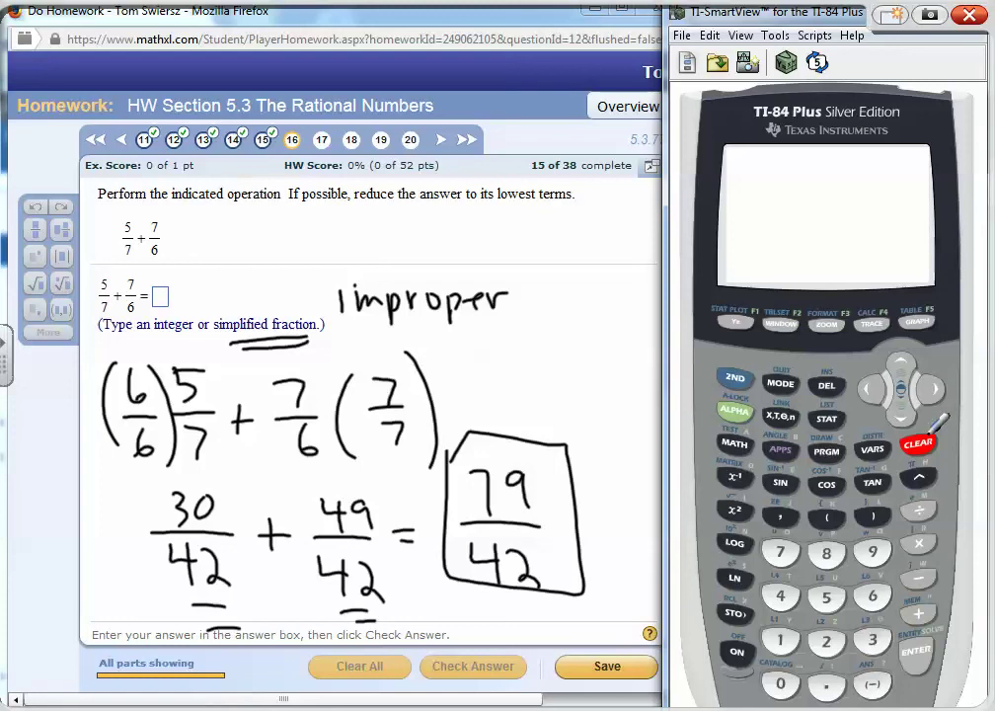
Double-underline the denominators of the multipliers 6/6 and 7/7, and circle 7/7
{"action": "left_click_drag", "start_coordinate": [136, 469], "coordinate": [162, 463]}
{"action": "left_click_drag", "start_coordinate": [137, 477], "coordinate": [172, 470]}
{"action": "left_click_drag", "start_coordinate": [396, 461], "coordinate": [419, 468]}
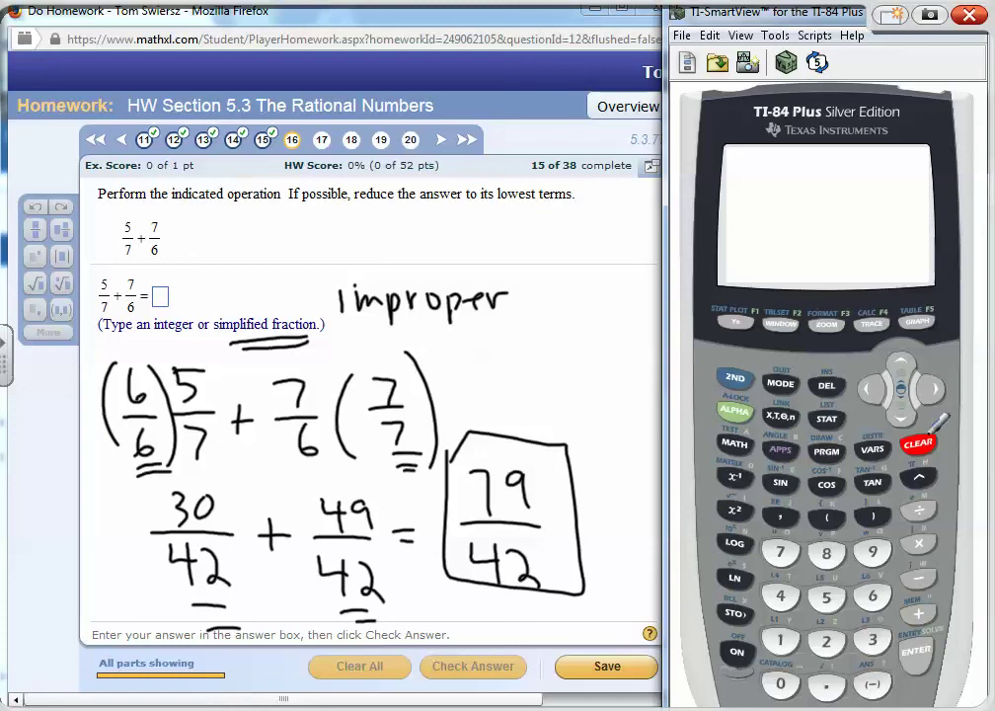
{"action": "left_click_drag", "start_coordinate": [399, 360], "coordinate": [390, 363]}
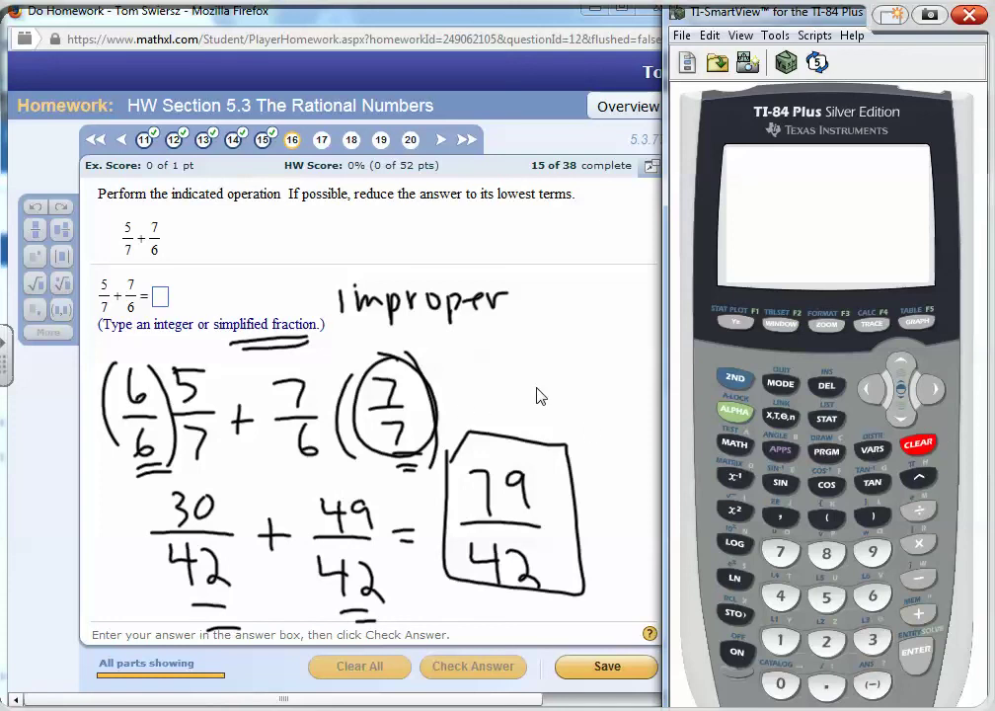
Close the ink layer, then enter 79/42 as the answer to exercise 16 and check it
{"action": "right_click", "coordinate": [614, 393]}
{"action": "left_click", "coordinate": [611, 374]}
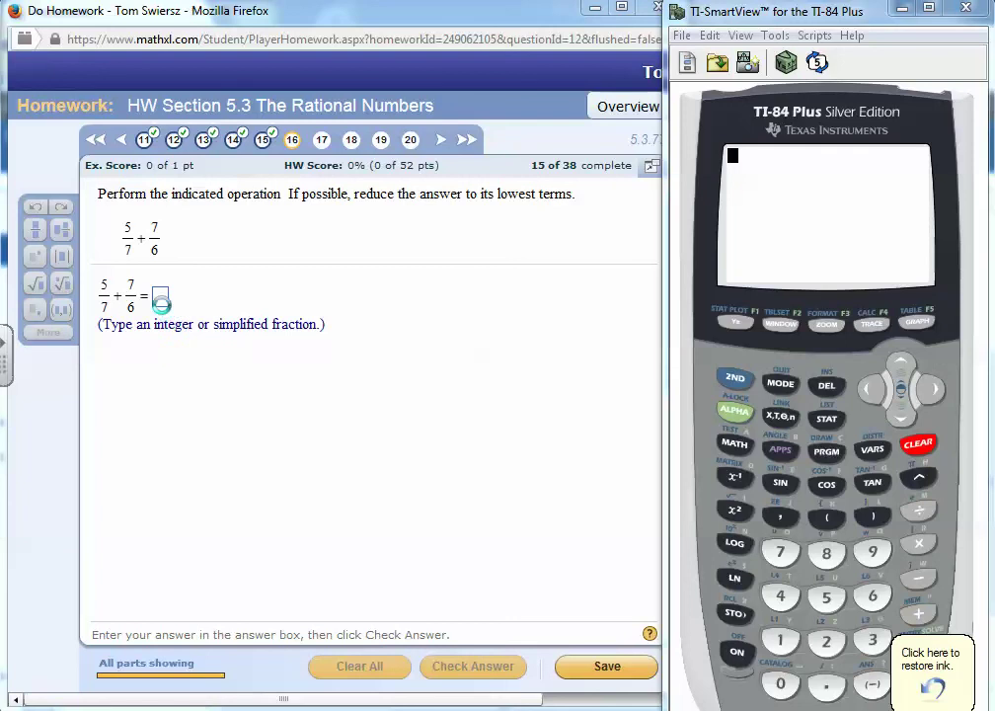
{"action": "type", "text": "79/42"}
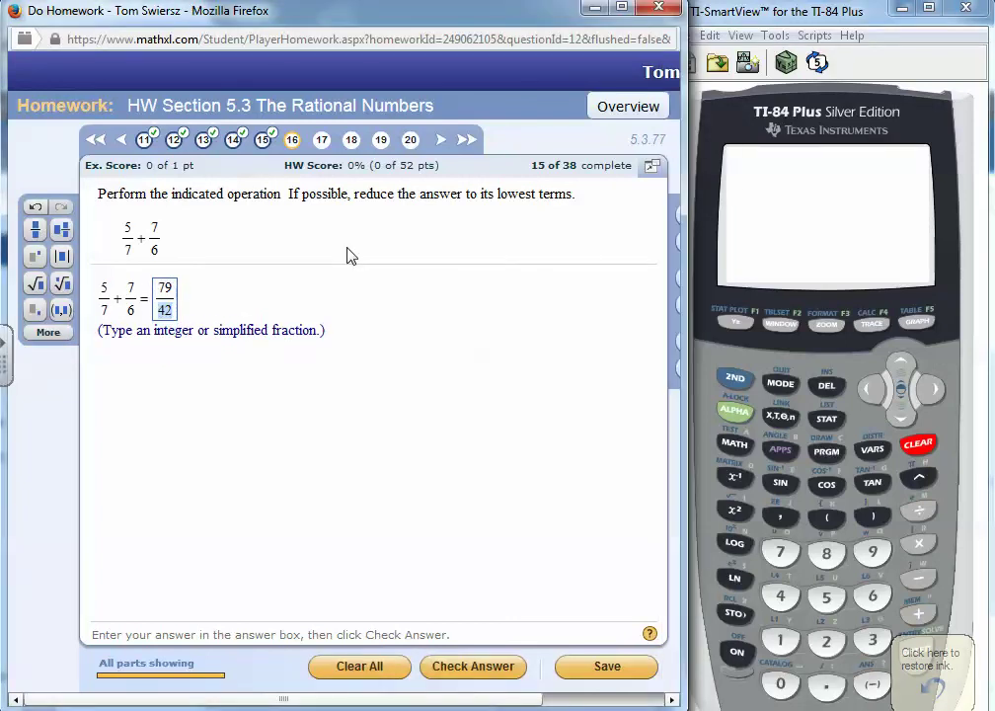
{"action": "left_click", "coordinate": [477, 666]}
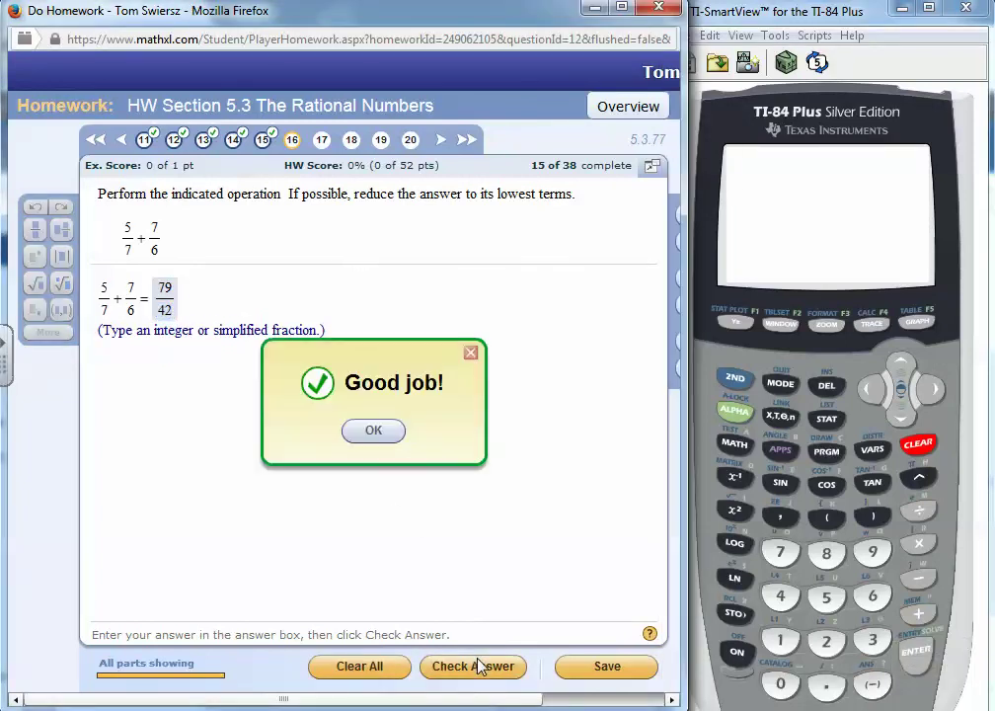
{"action": "left_click", "coordinate": [373, 431]}
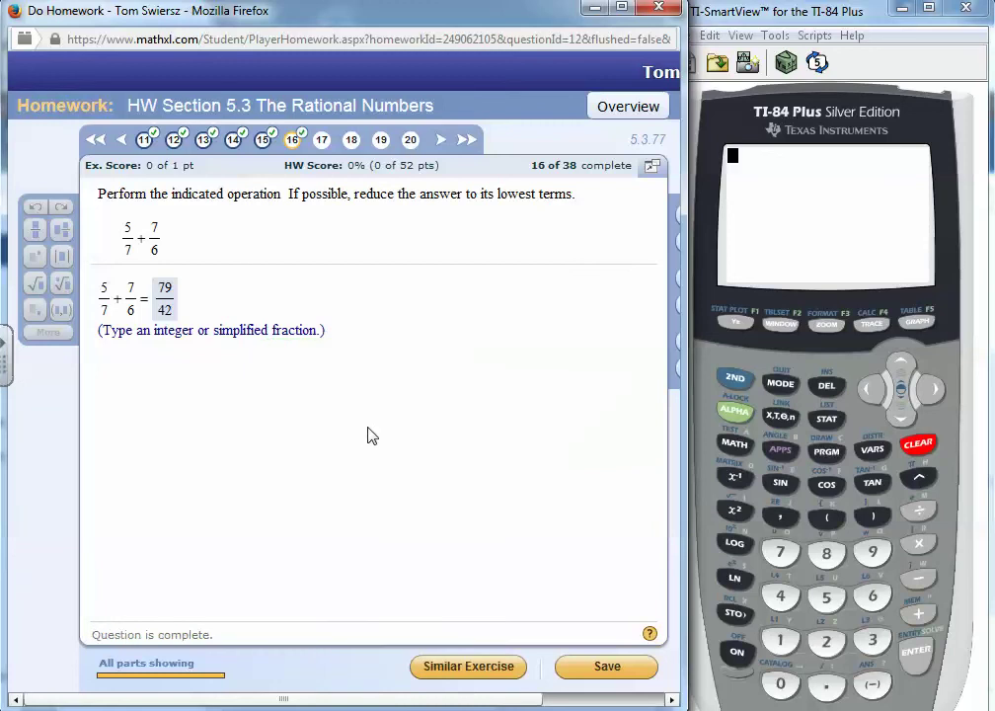
Switch to the TI-84 calculator and evaluate (5/7)+(7/6) with both fractions in parentheses
{"action": "left_click", "coordinate": [830, 520]}
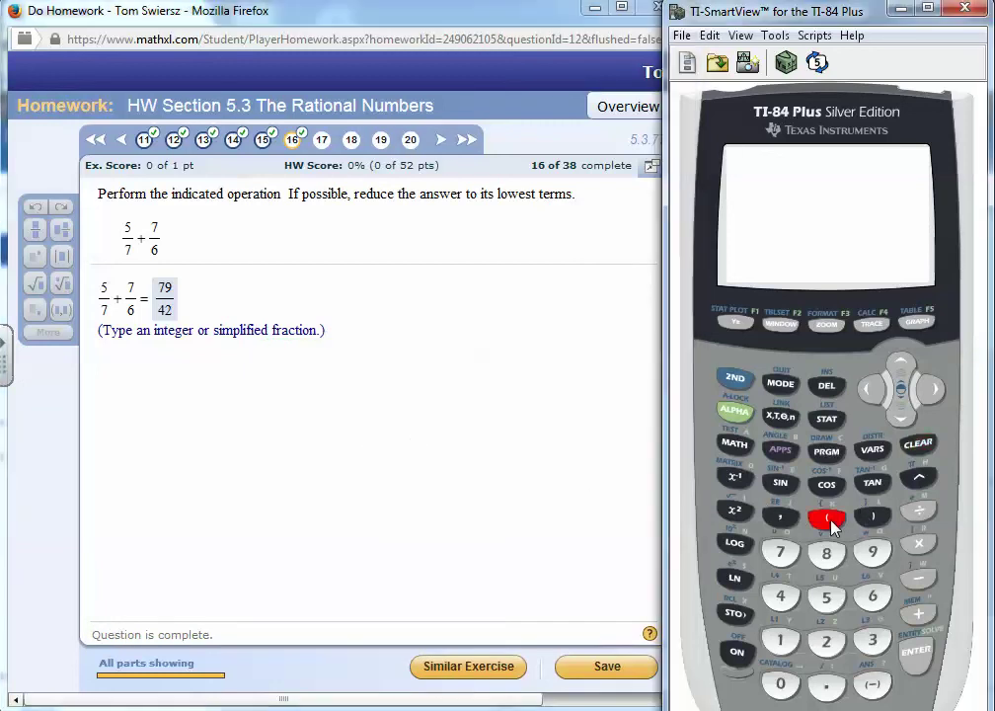
{"action": "left_click", "coordinate": [829, 598]}
{"action": "left_click", "coordinate": [918, 510]}
{"action": "left_click", "coordinate": [780, 553]}
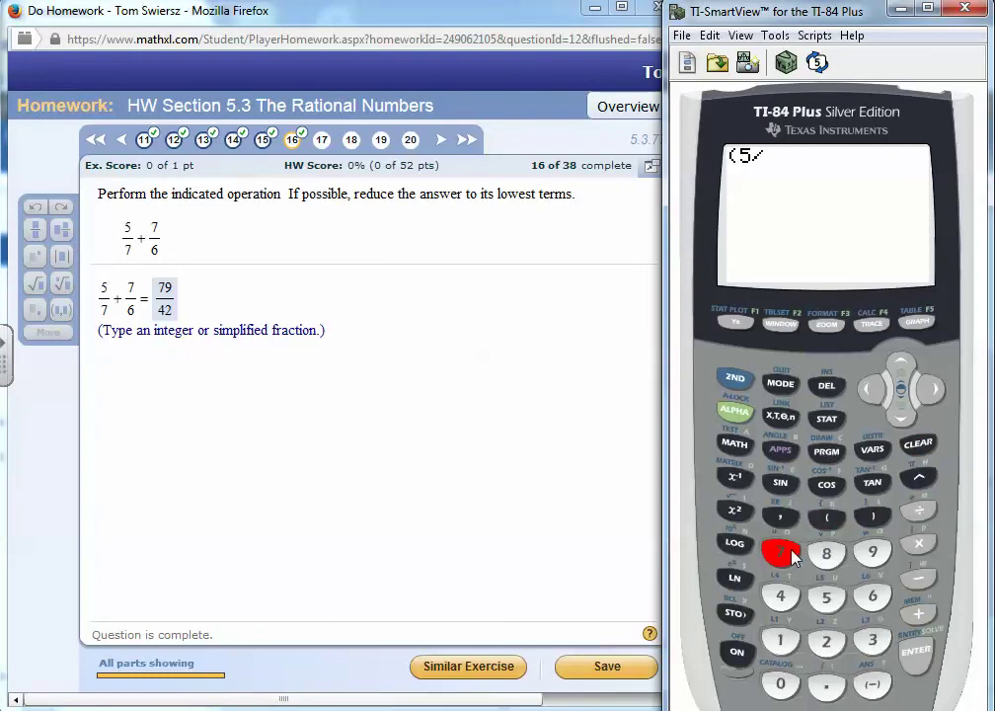
{"action": "left_click", "coordinate": [875, 517]}
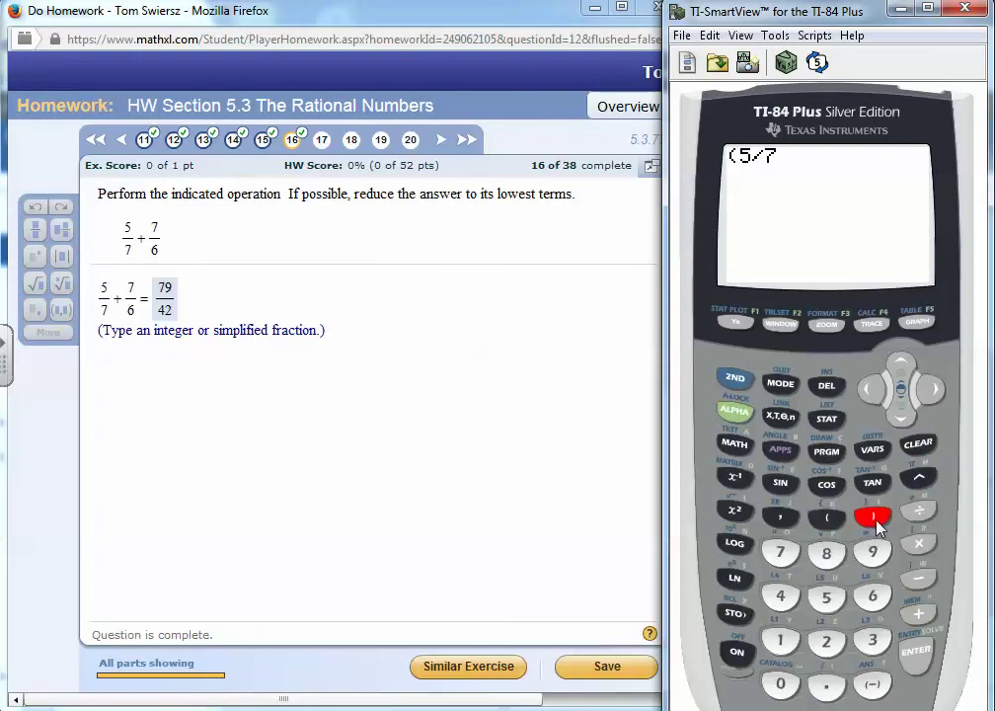
{"action": "left_click", "coordinate": [919, 617]}
{"action": "left_click", "coordinate": [835, 521]}
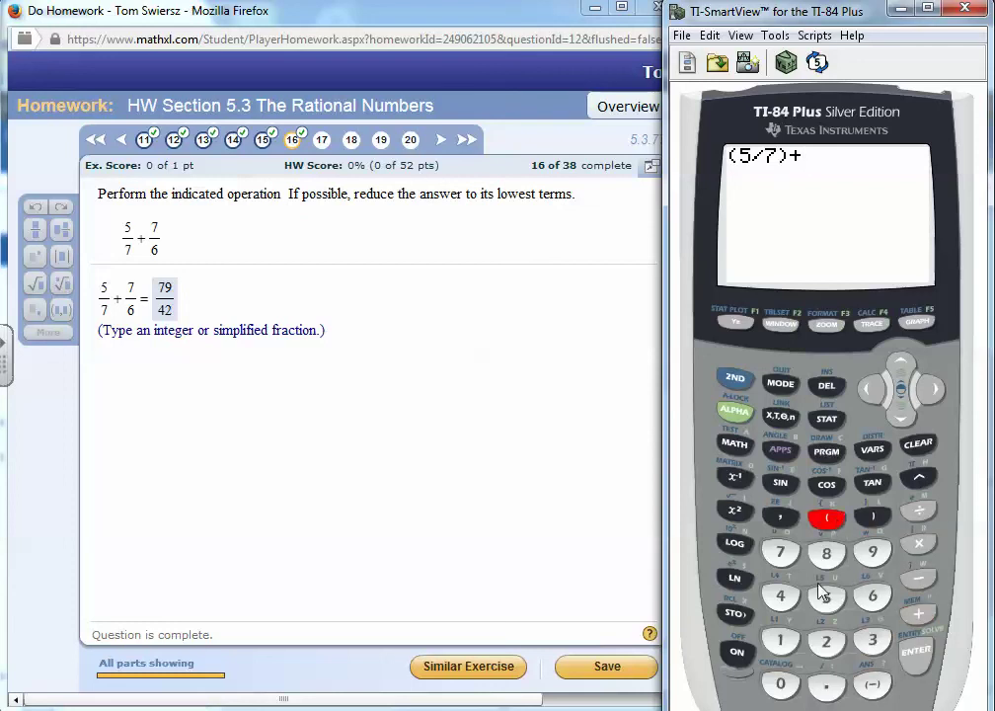
{"action": "left_click", "coordinate": [781, 556]}
{"action": "left_click", "coordinate": [914, 512]}
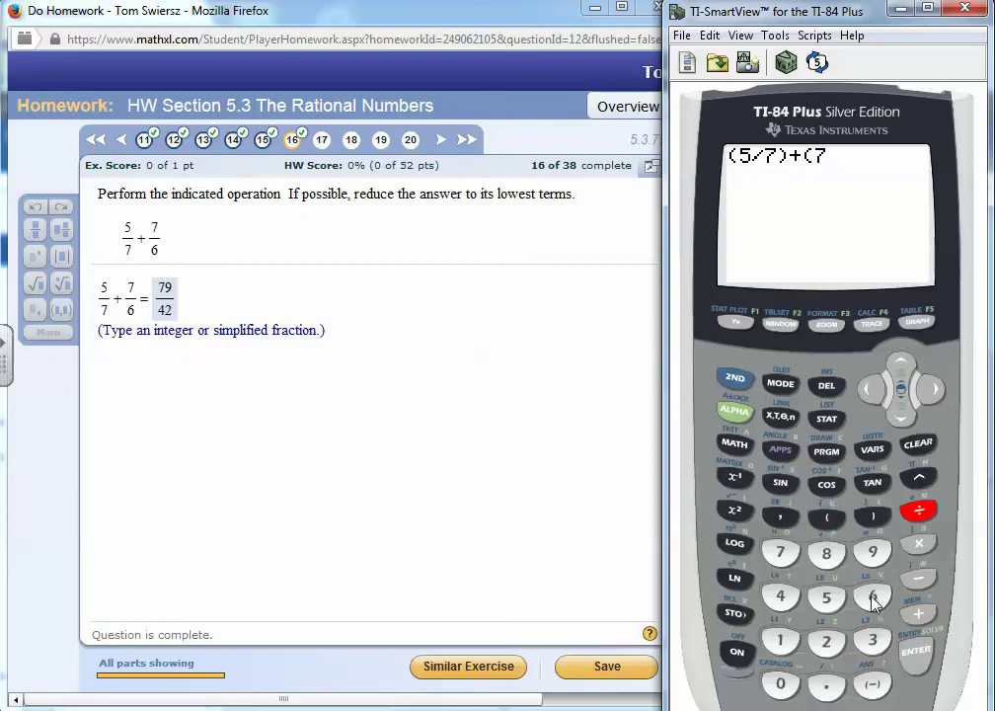
{"action": "left_click", "coordinate": [872, 595]}
{"action": "left_click", "coordinate": [874, 519]}
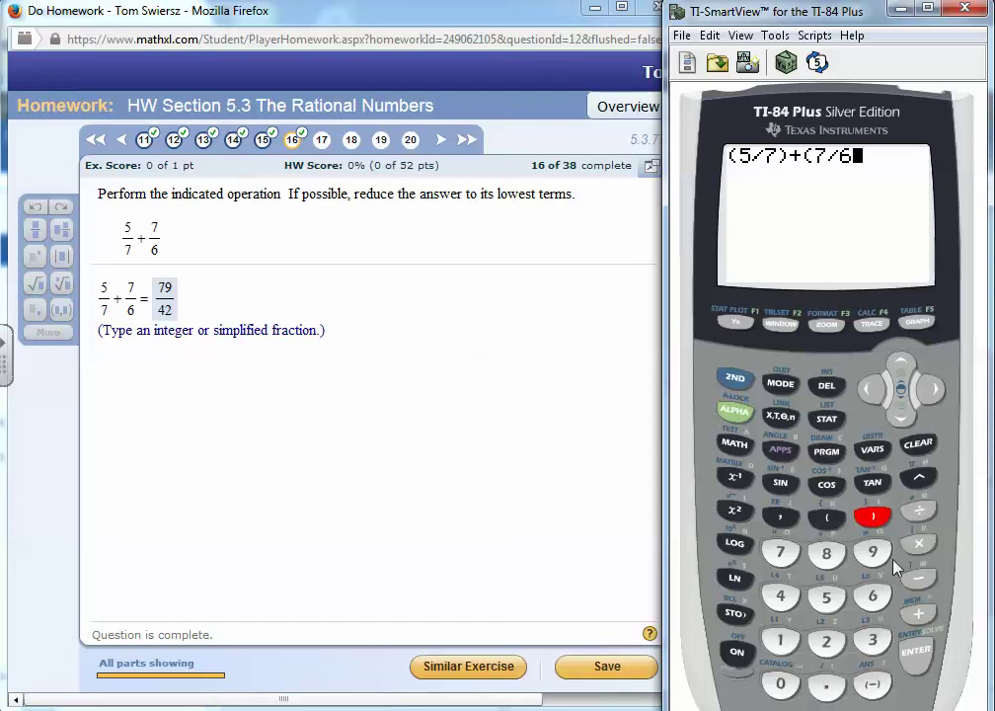
{"action": "left_click", "coordinate": [917, 654]}
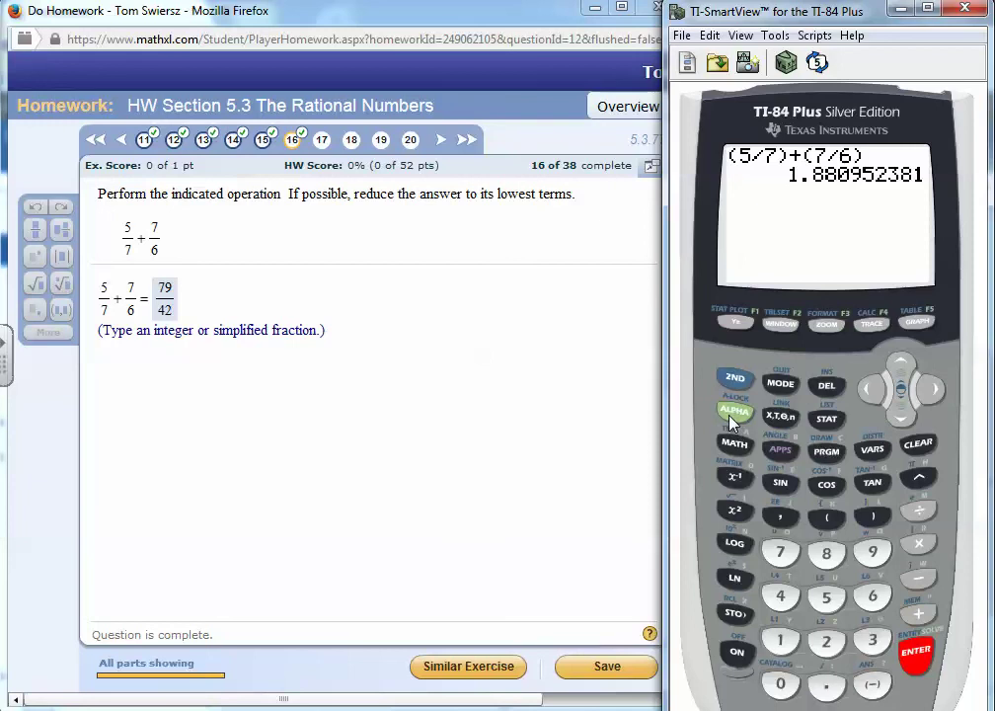
{"action": "left_click", "coordinate": [923, 582]}
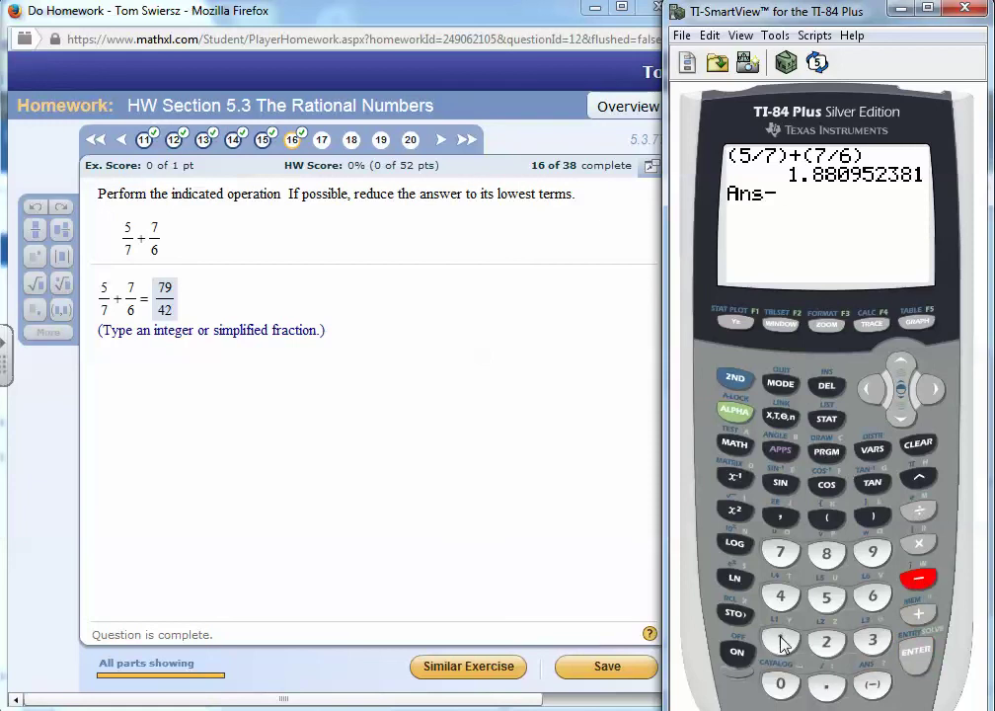
{"action": "left_click", "coordinate": [921, 446]}
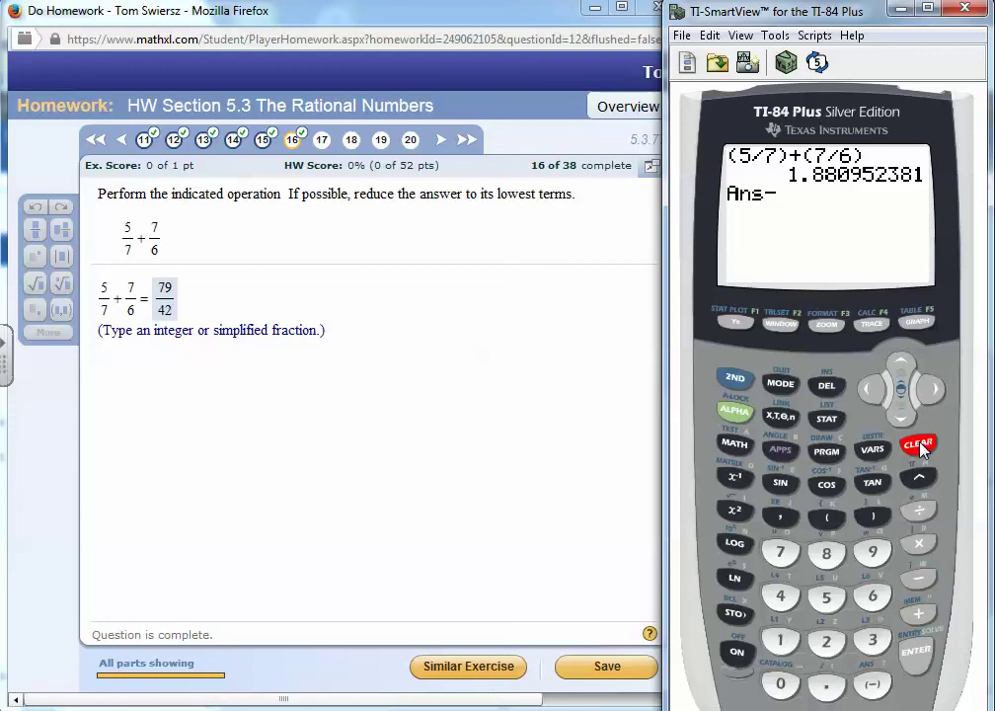
{"action": "left_click", "coordinate": [921, 445]}
Convert the calculator's last decimal answer to a fraction with the Frac command
{"action": "left_click", "coordinate": [734, 446]}
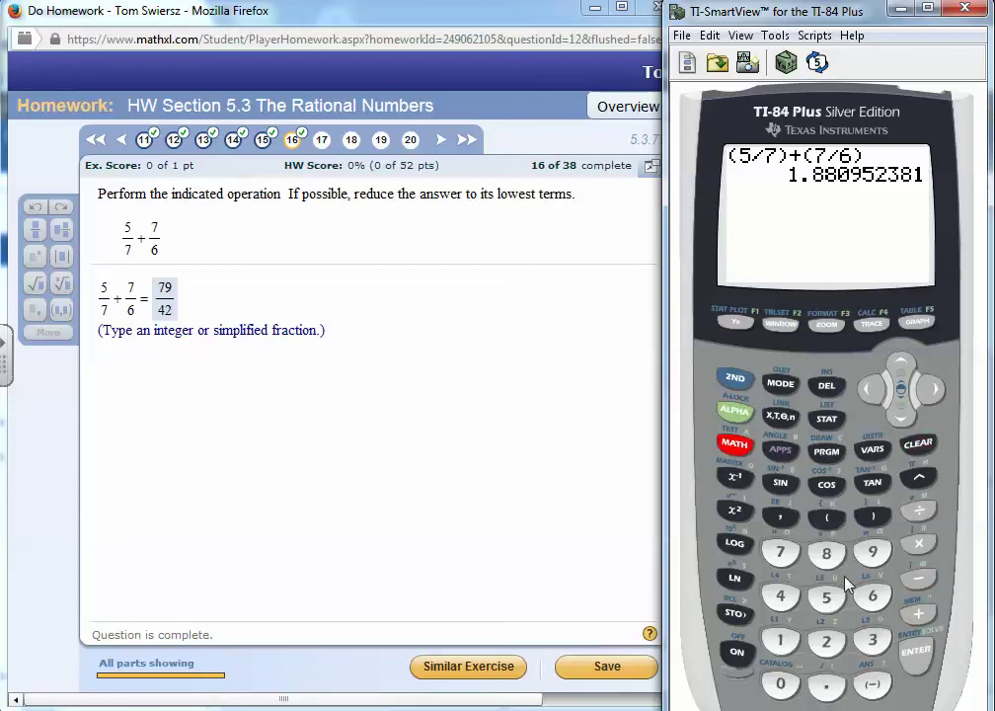
{"action": "left_click", "coordinate": [916, 654]}
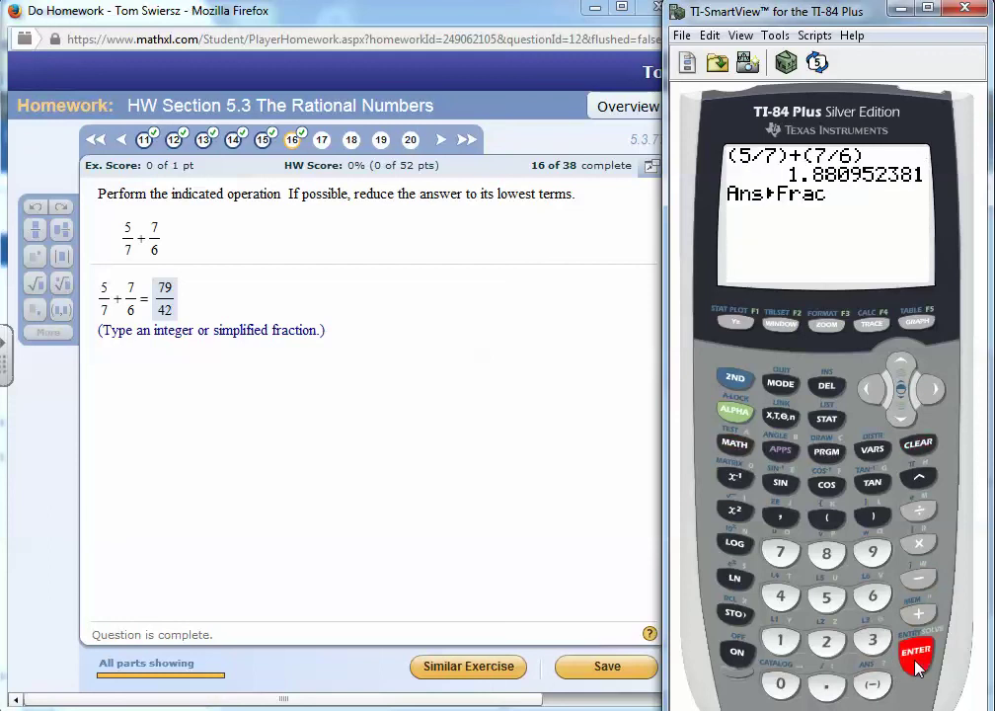
{"action": "left_click", "coordinate": [916, 653]}
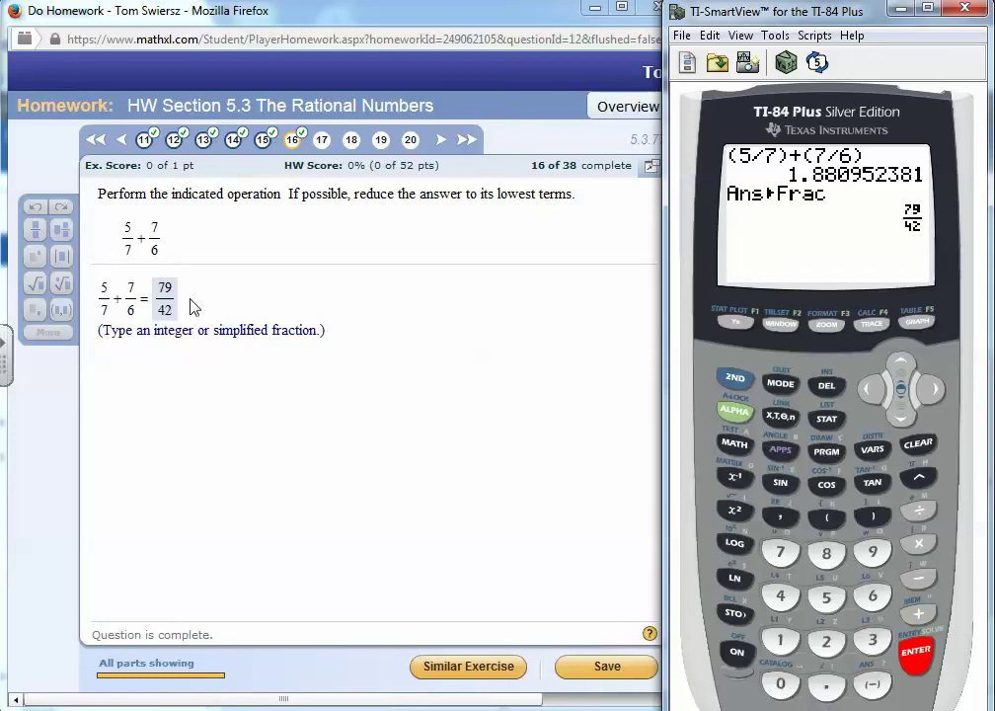